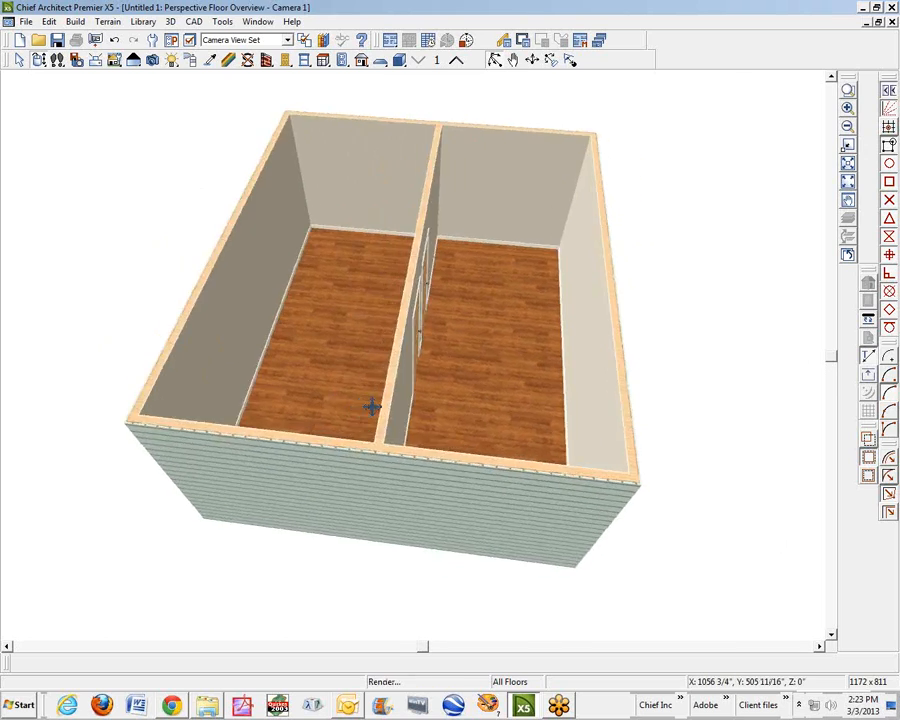
Assign the plan material Color - Spectrum to the exterior face of the far door in the partition wall.
scroll(408, 368, "up", 10)
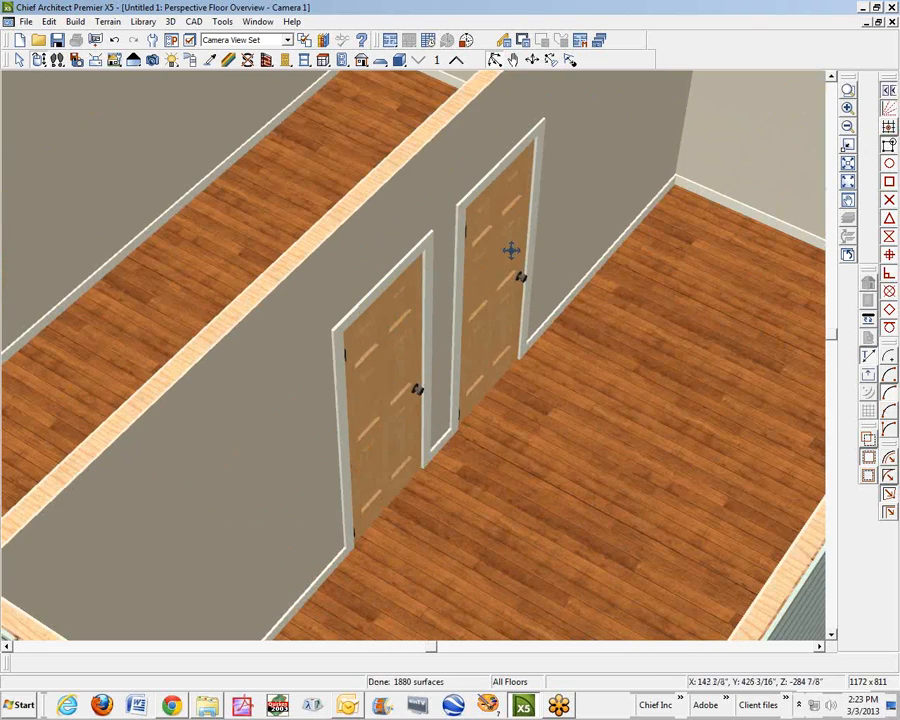
right_click(496, 266)
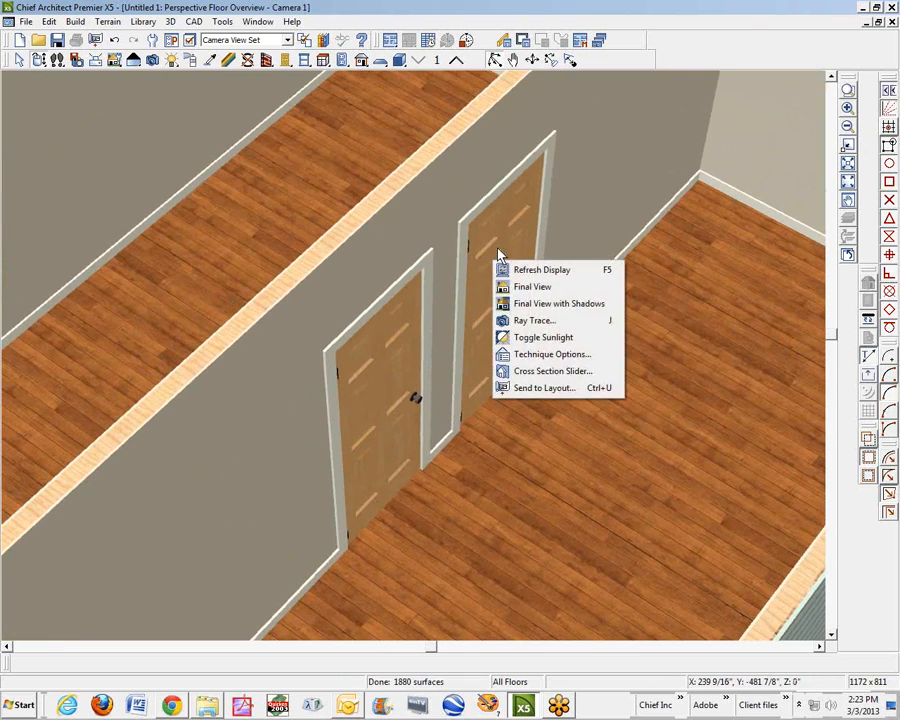
left_click(488, 244)
right_click(490, 243)
left_click(563, 287)
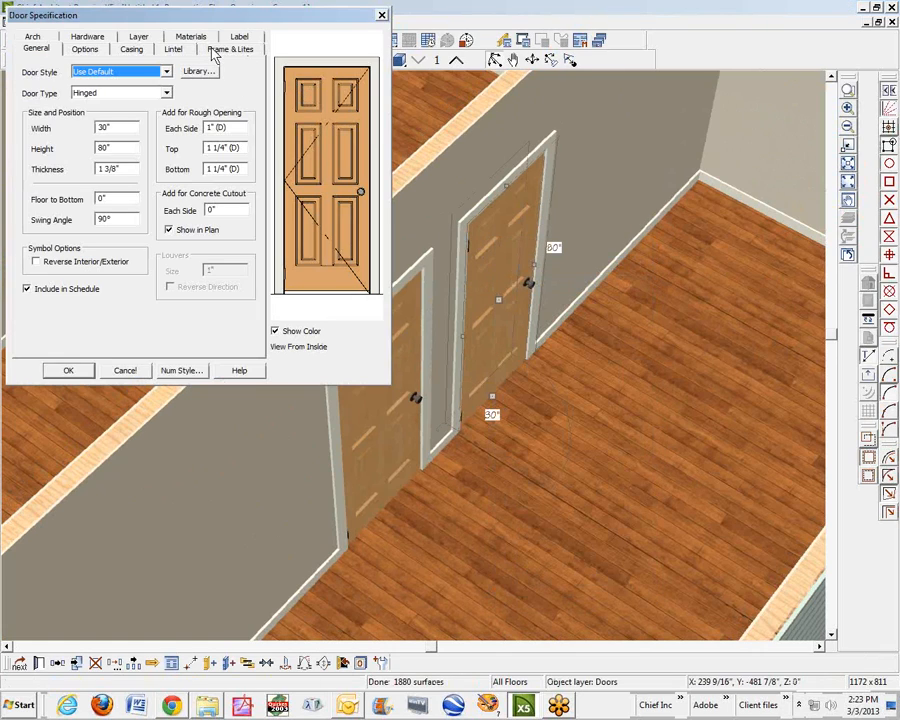
left_click(188, 36)
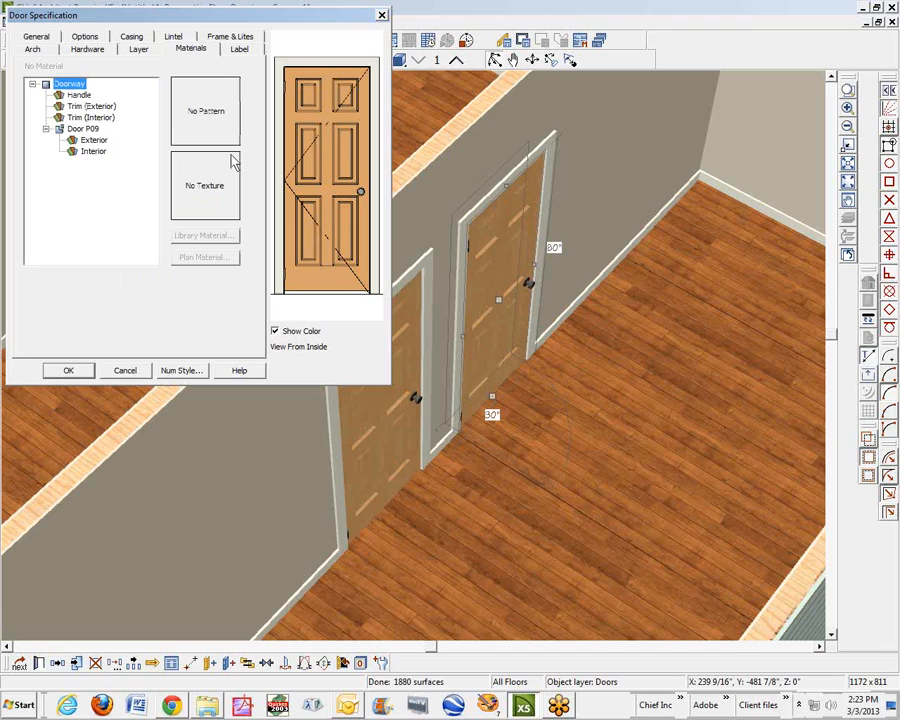
left_click(95, 144)
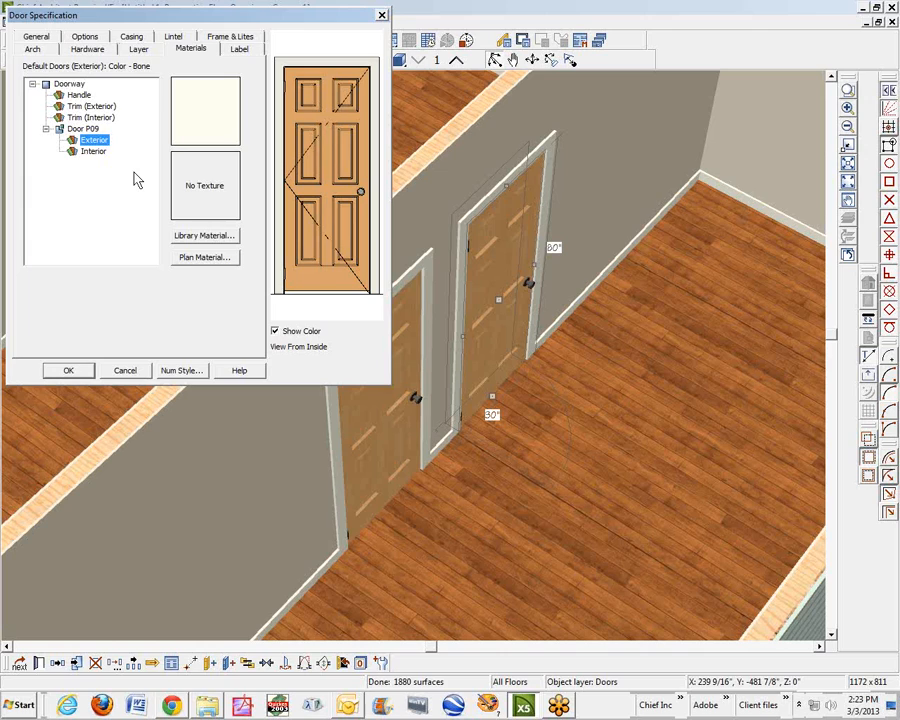
left_click(216, 261)
left_click_drag(177, 128, 178, 172)
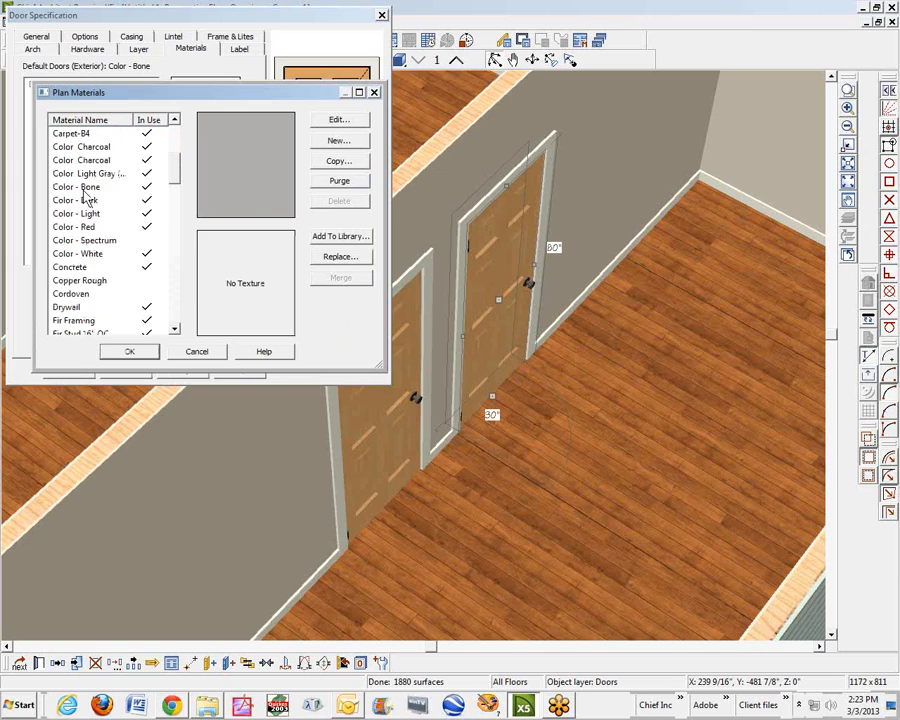
mouse_move(177, 177)
left_mouse_down()
mouse_move(180, 170)
mouse_move(183, 185)
left_mouse_up()
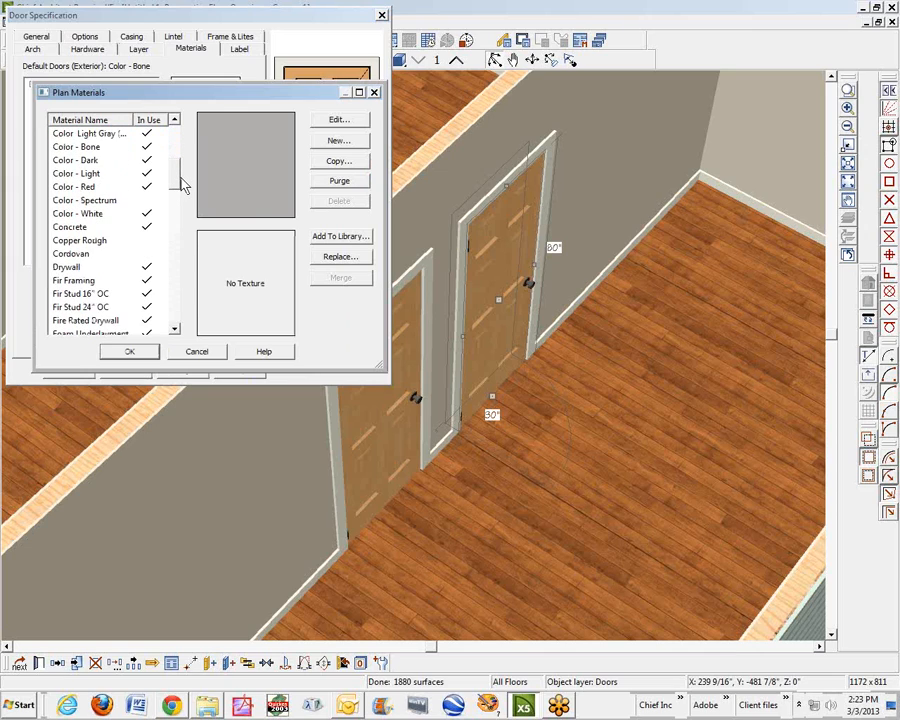
left_click(70, 201)
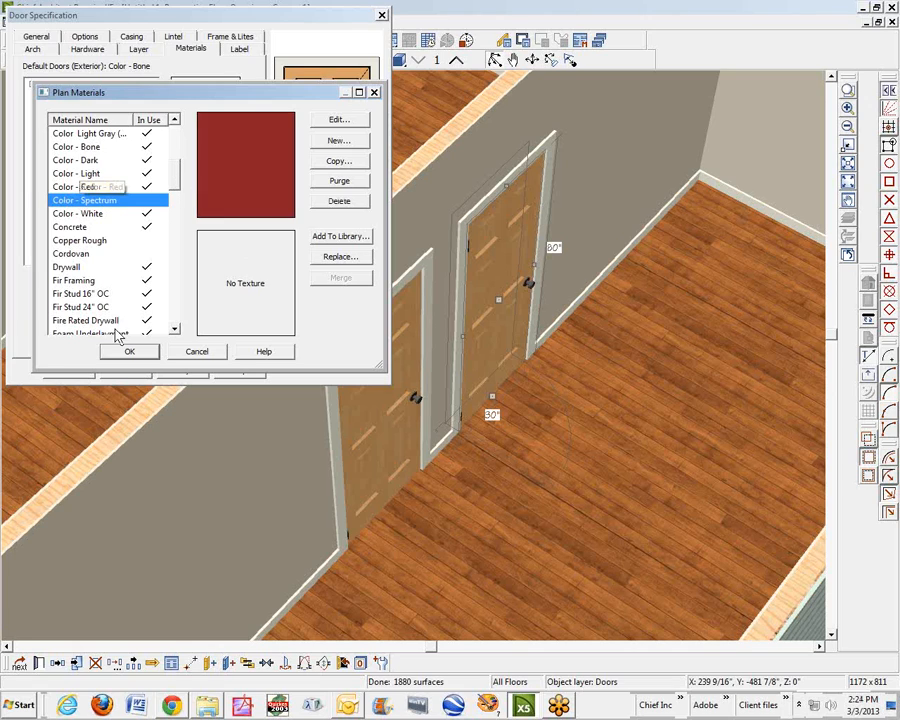
left_click(129, 351)
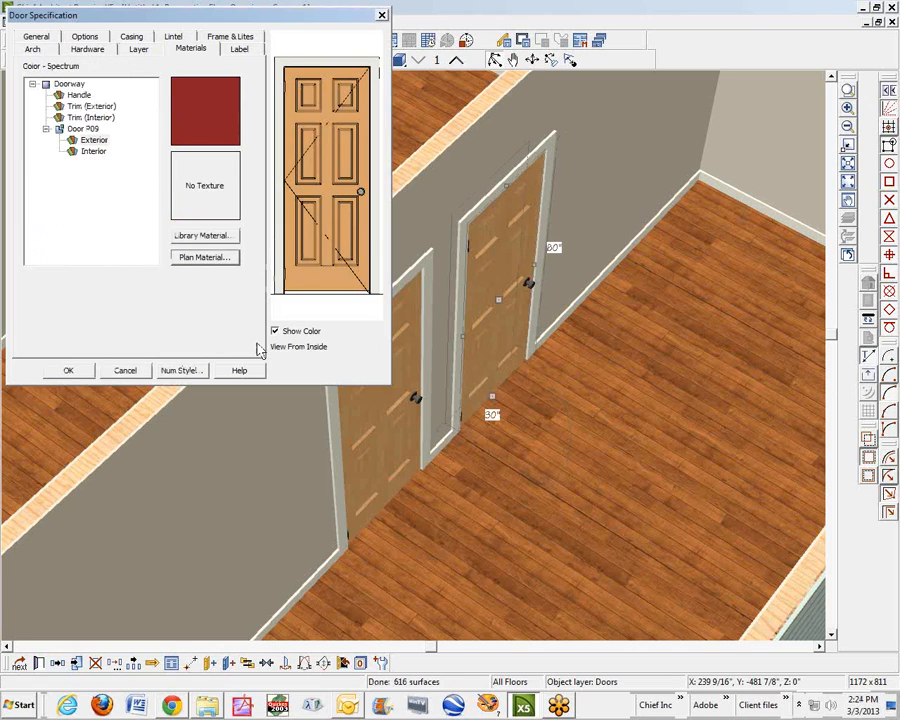
left_click(67, 370)
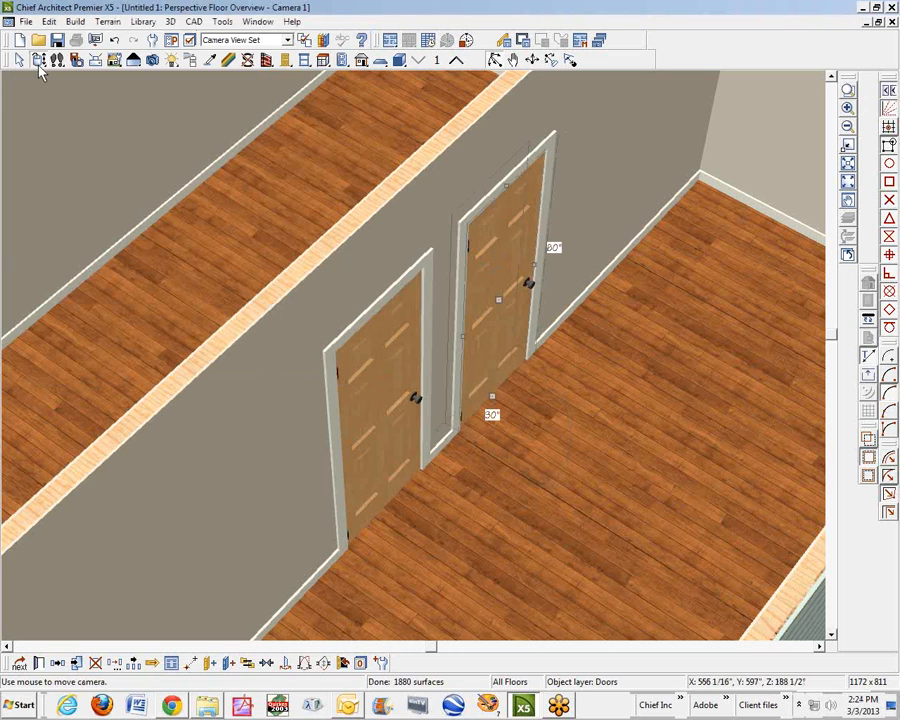
Set the interior trim material of the far partition door to Color - Spectrum.
left_click_drag(295, 205, 478, 238)
right_click(478, 238)
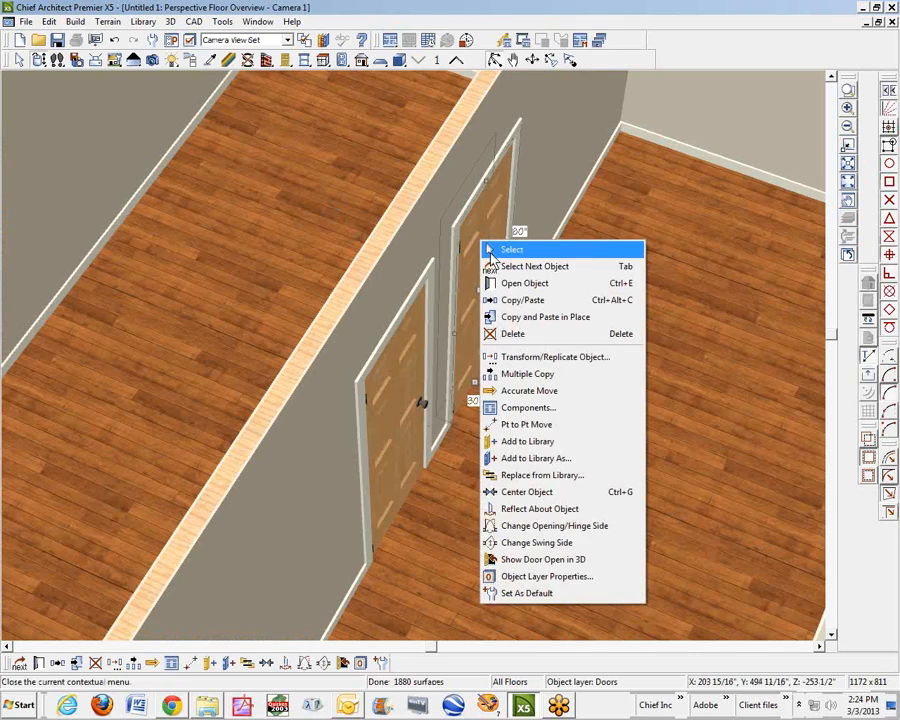
left_click(505, 283)
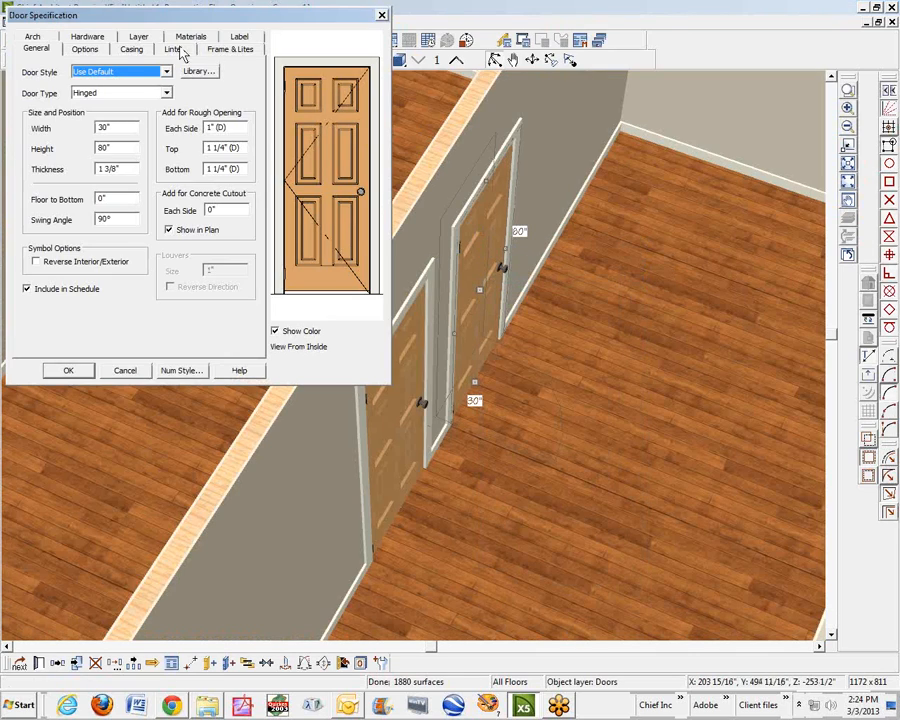
left_click(190, 37)
left_click(90, 106)
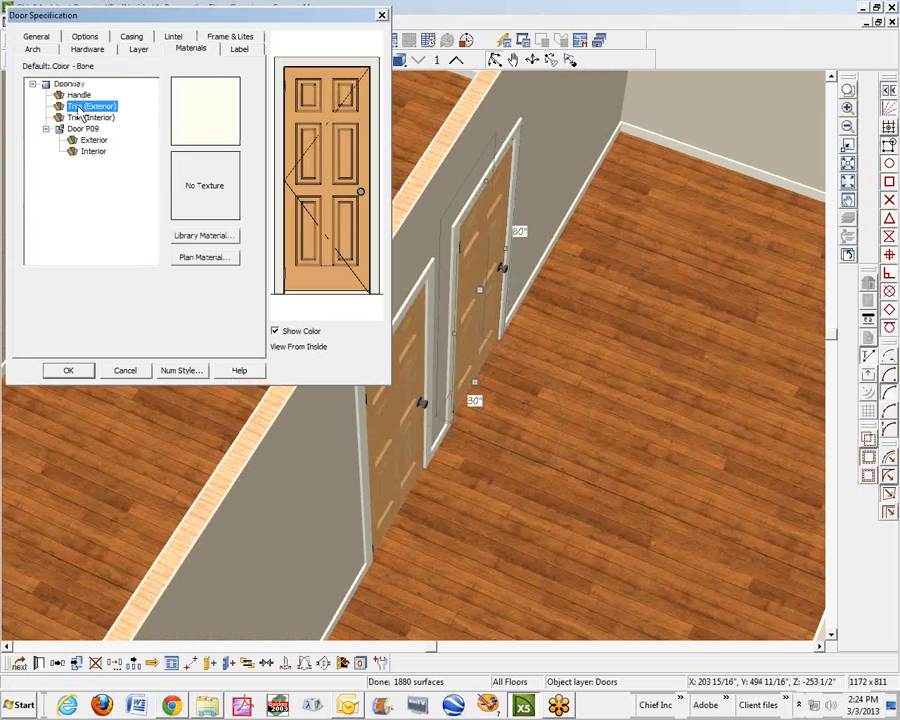
left_click(88, 118)
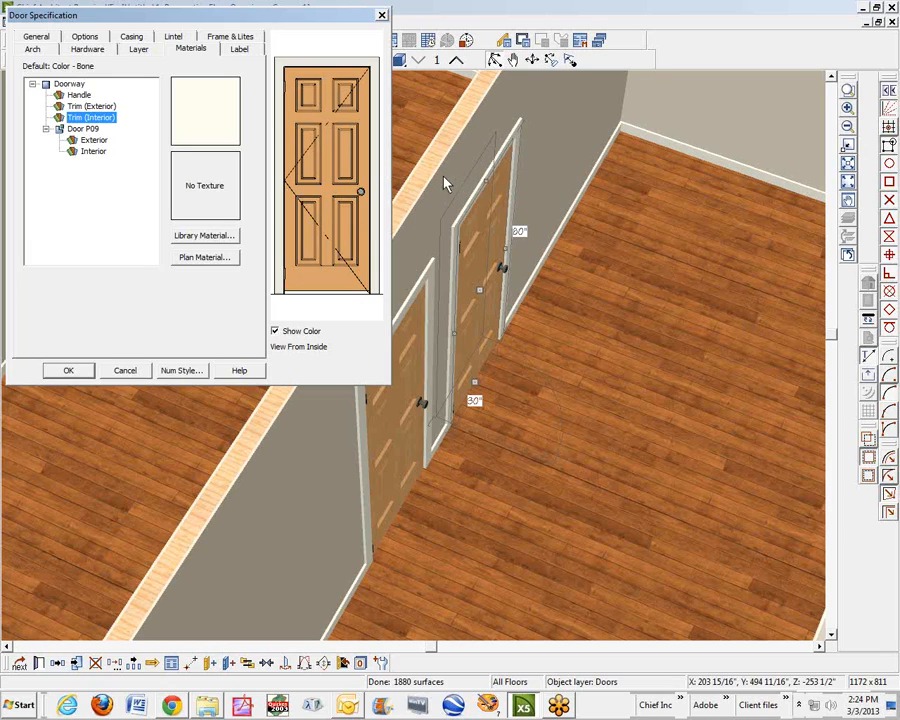
left_click(218, 268)
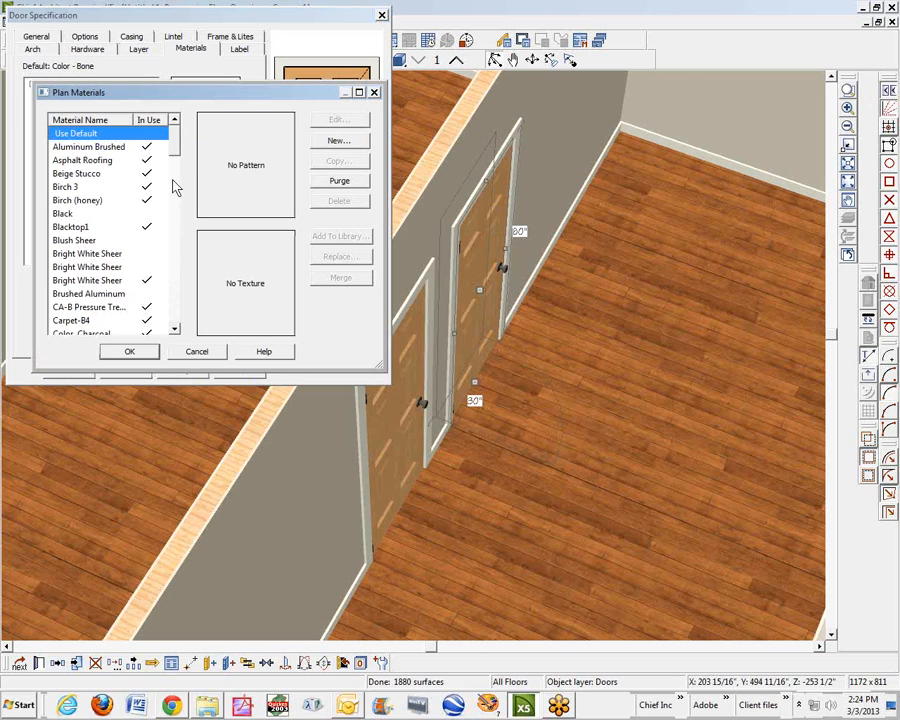
mouse_move(175, 150)
left_mouse_down()
mouse_move(175, 196)
mouse_move(180, 172)
left_mouse_up()
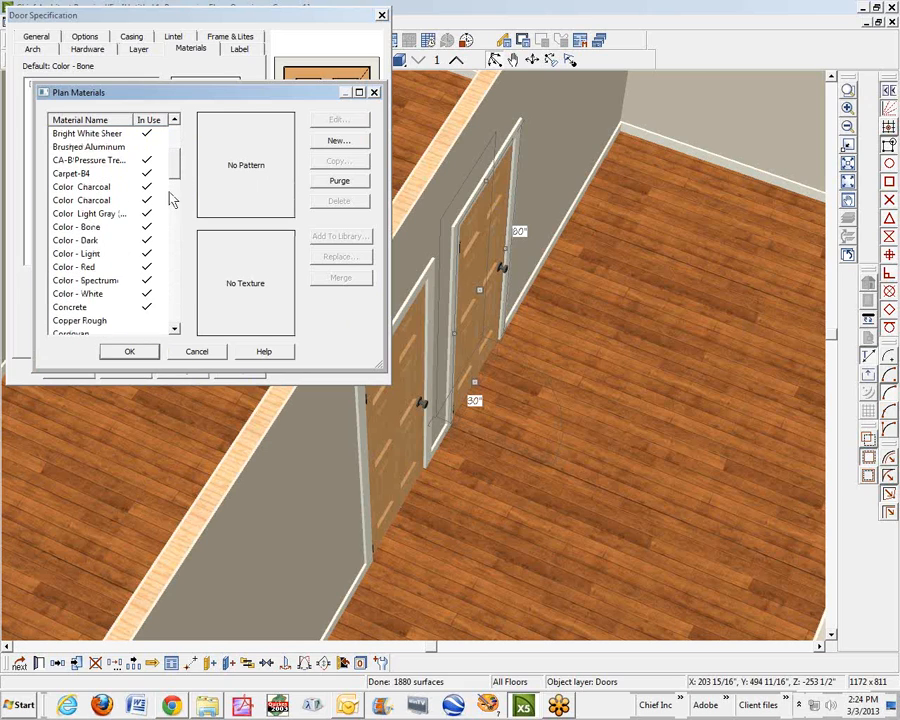
left_click(97, 282)
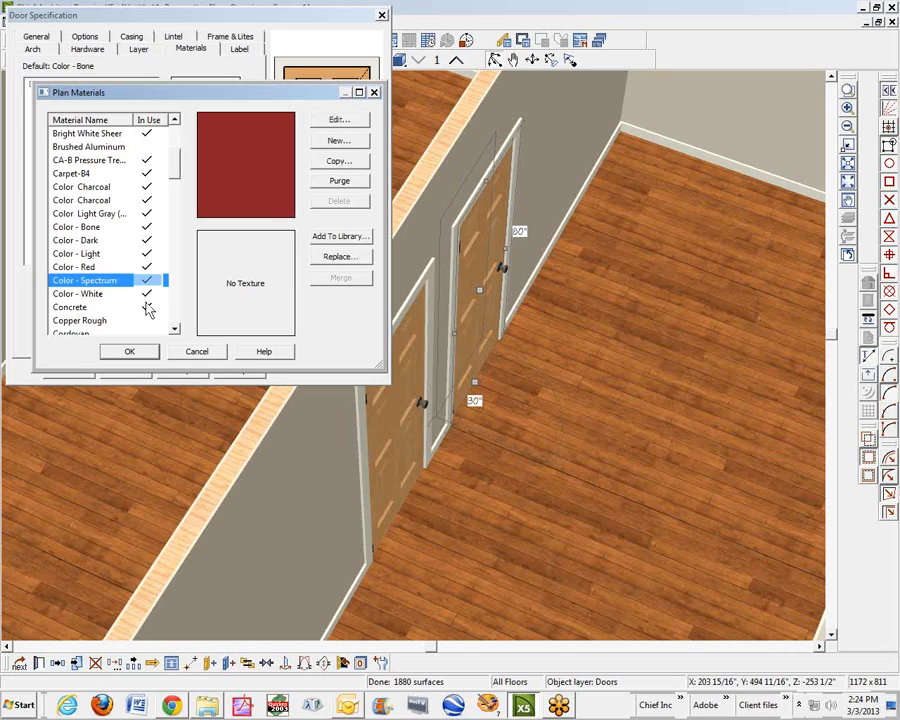
left_click(128, 353)
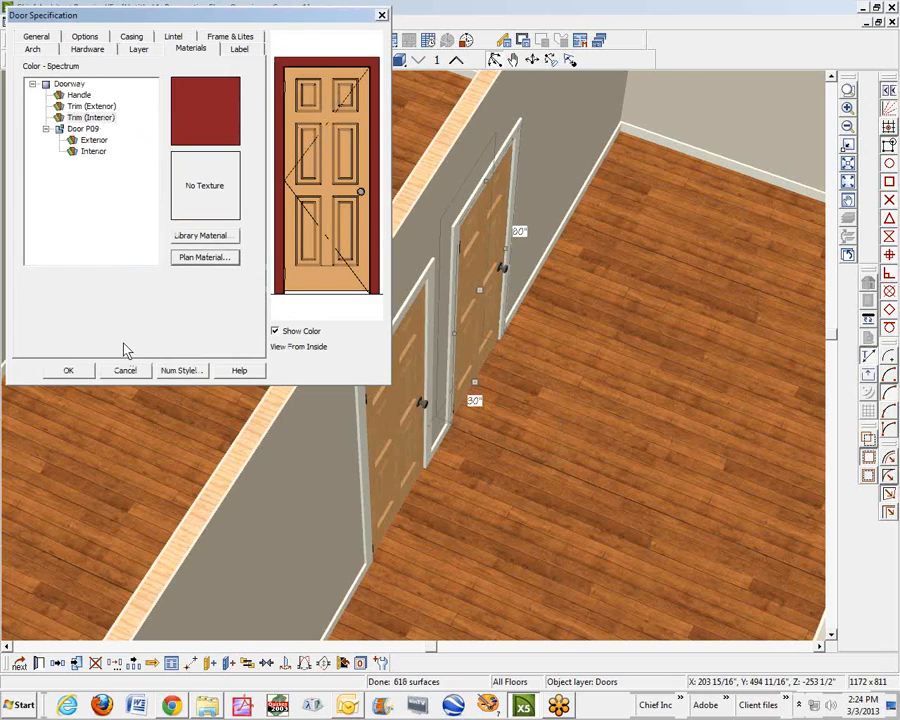
left_click(68, 371)
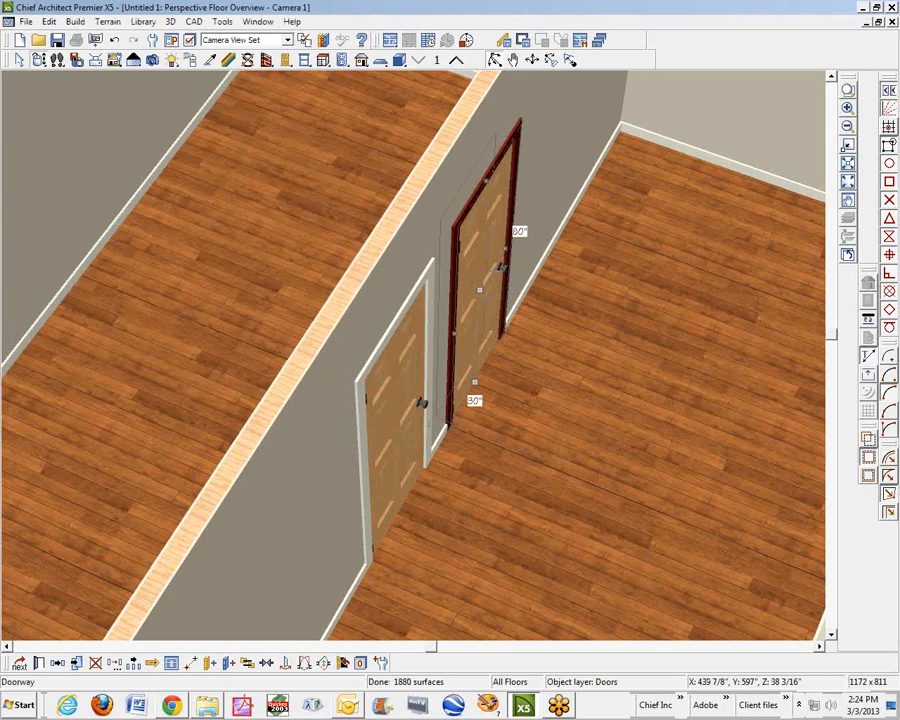
Change the interior trim material of the far partition door to Color - White.
left_click(40, 60)
left_click_drag(325, 216, 510, 155)
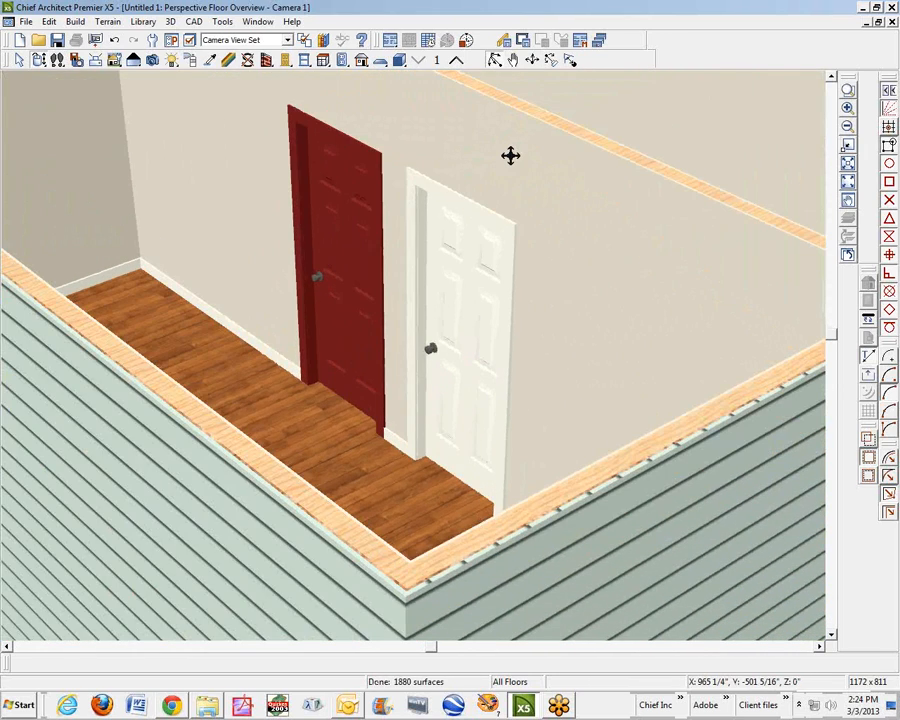
left_click_drag(510, 155, 325, 265)
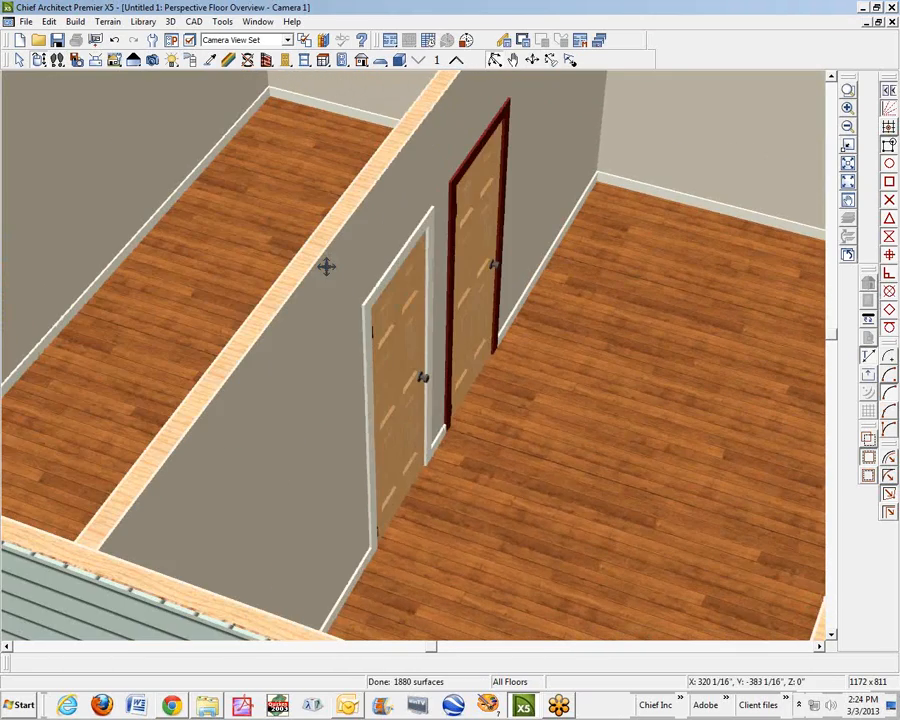
right_click(468, 196)
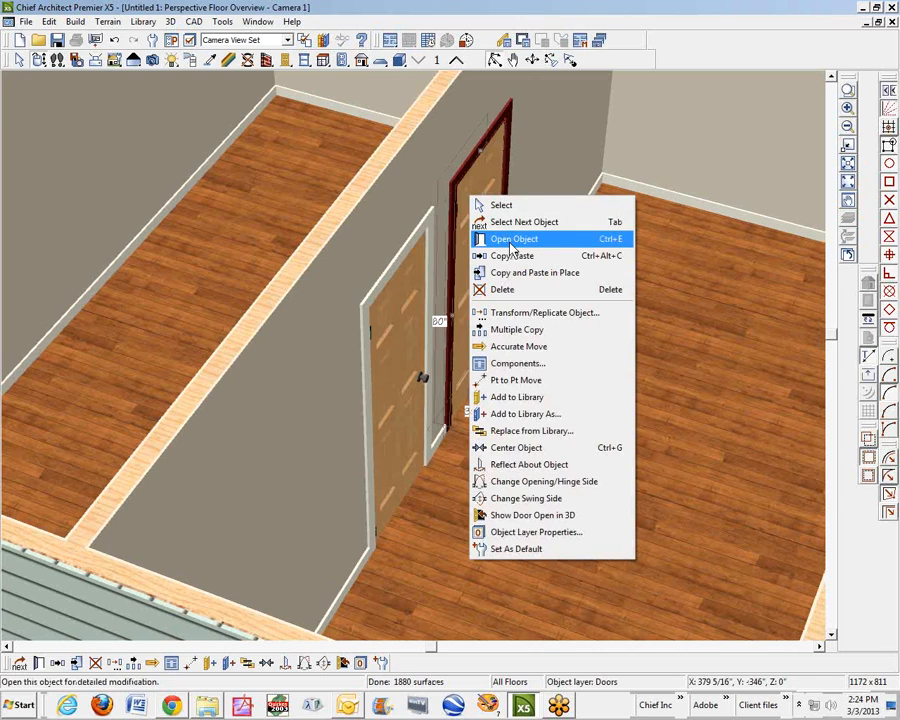
left_click(508, 240)
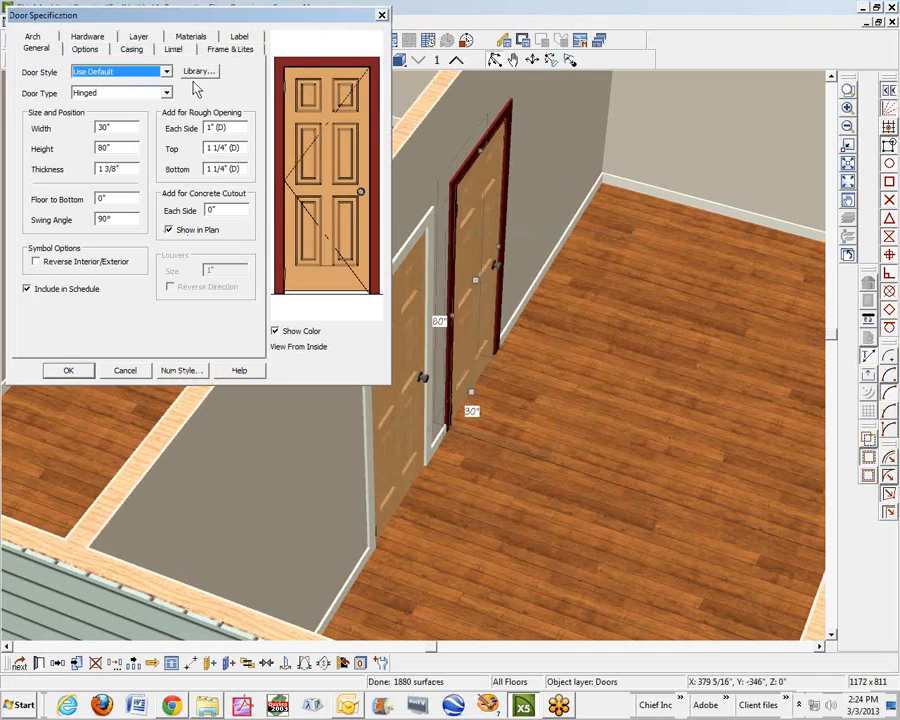
left_click(190, 36)
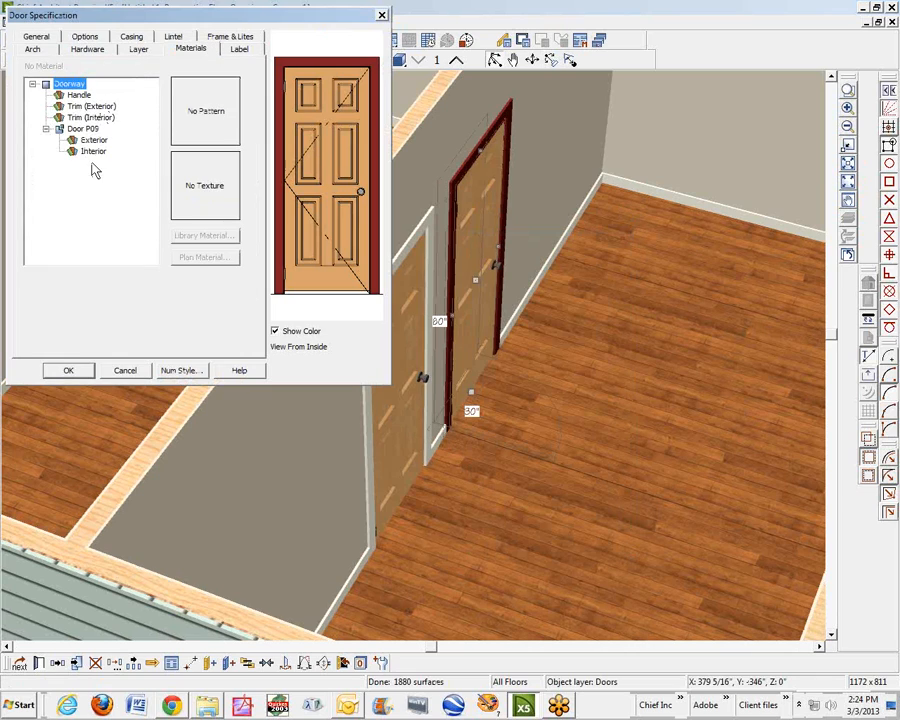
left_click(98, 118)
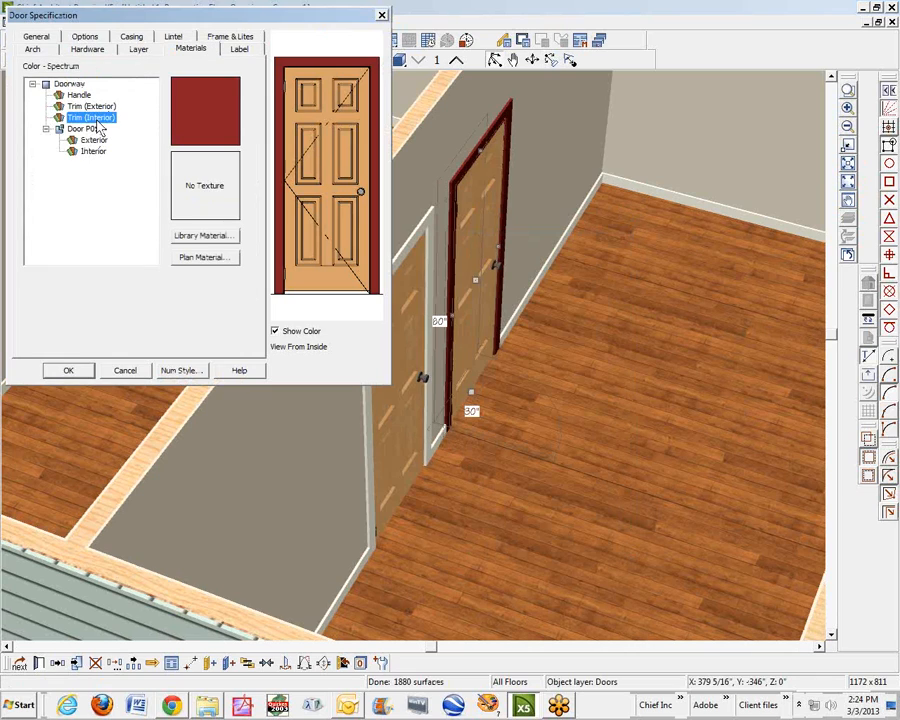
left_click(206, 259)
mouse_move(177, 171)
left_mouse_down()
mouse_move(178, 150)
mouse_move(176, 171)
left_mouse_up()
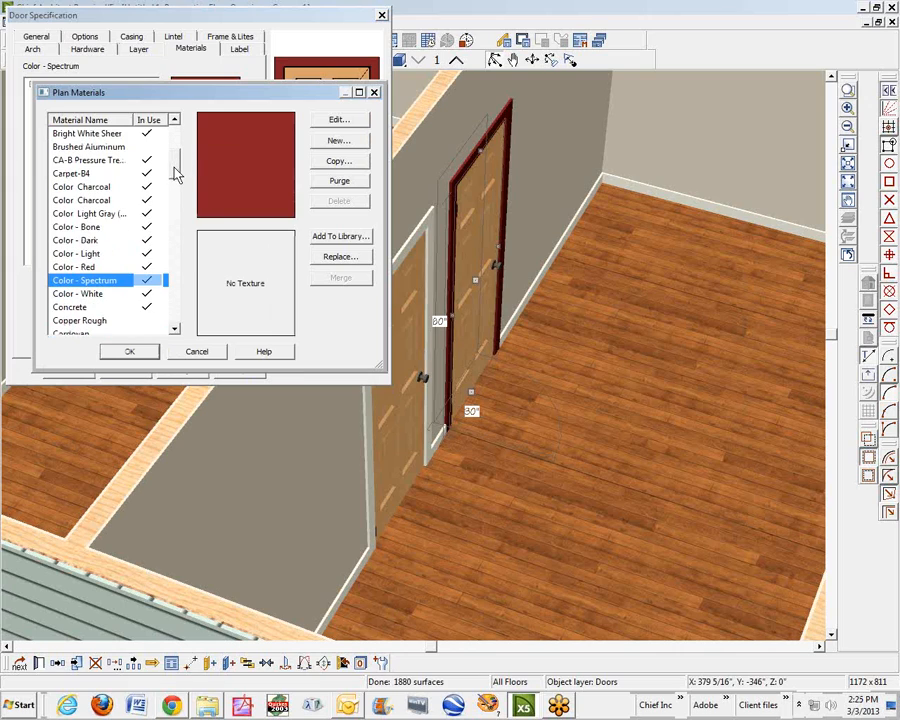
left_click(90, 294)
left_click(127, 351)
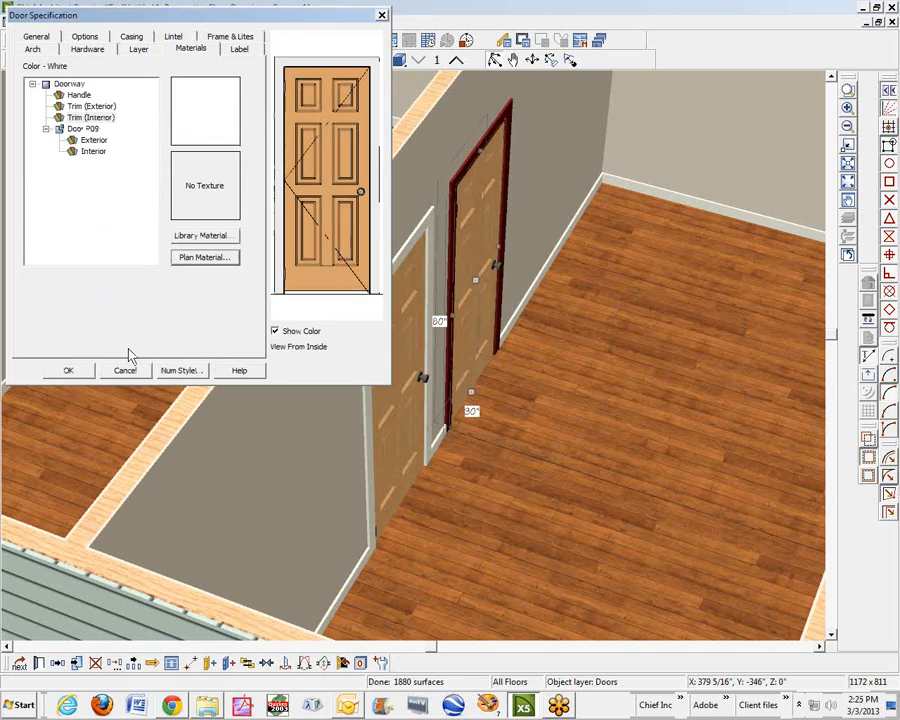
left_click(69, 371)
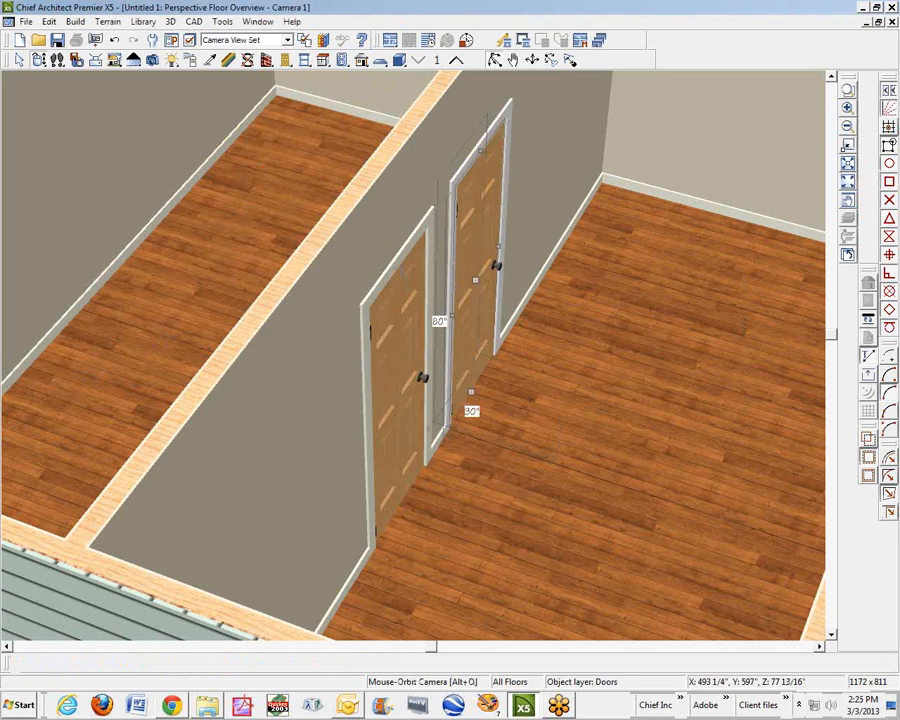
Suppress the interior casing on the near door in the partition wall.
right_click(400, 268)
left_click(446, 315)
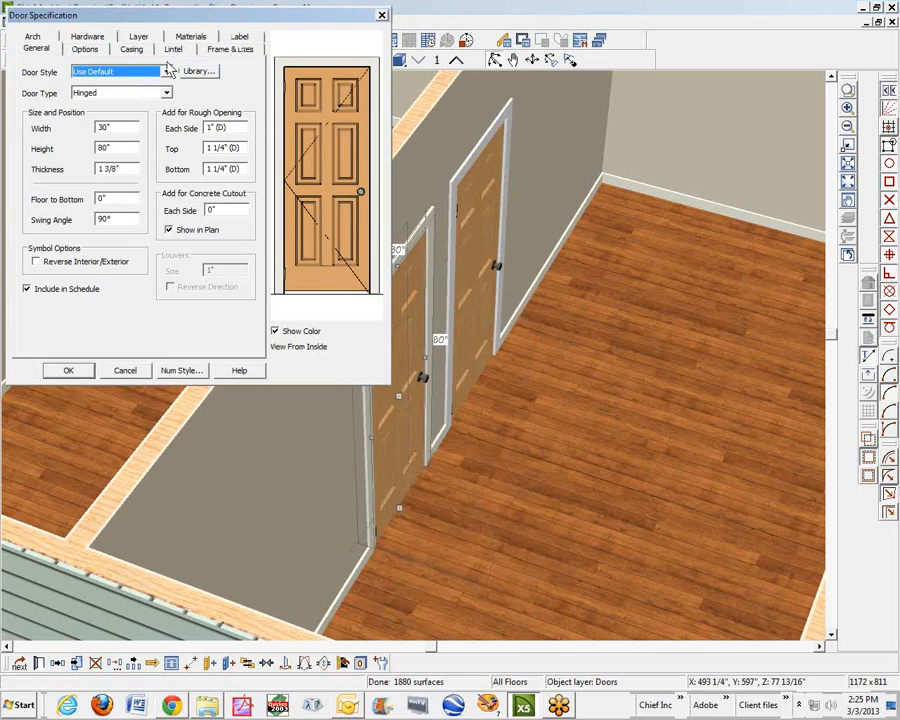
left_click(131, 49)
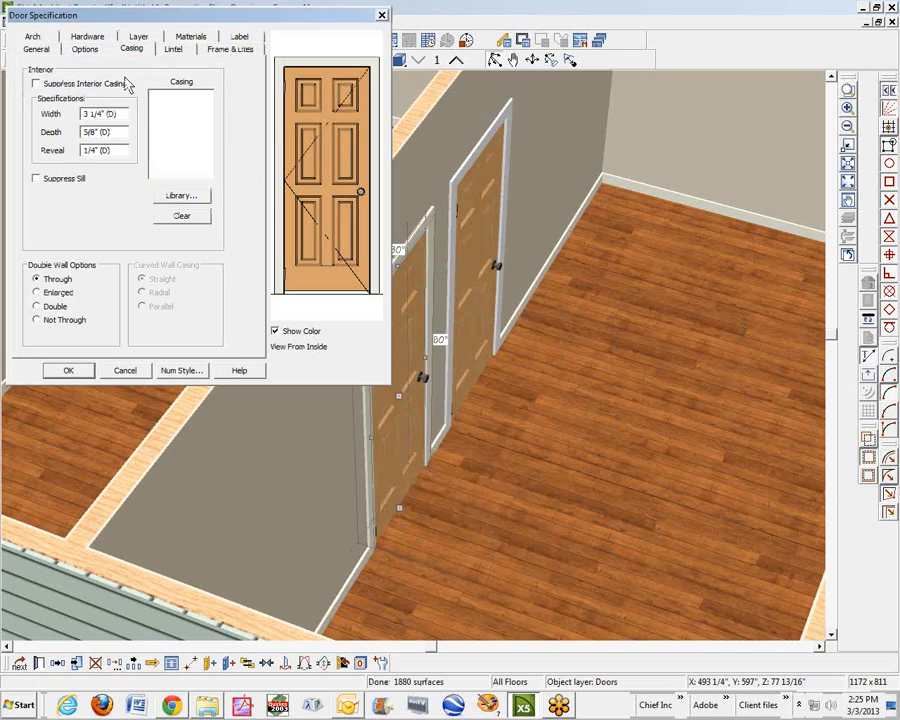
left_click(68, 84)
left_click(70, 371)
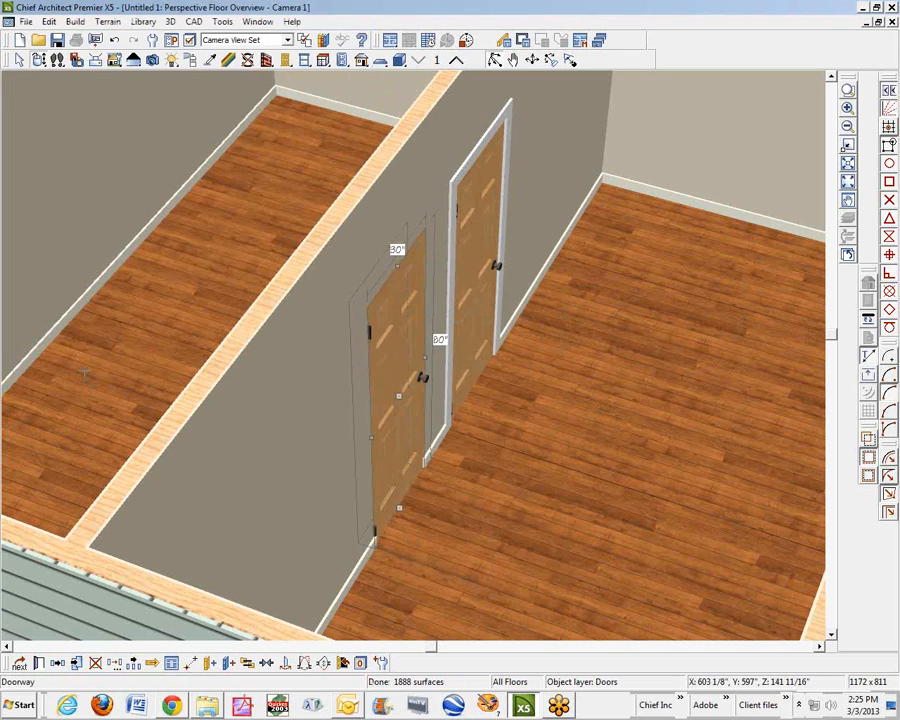
Create a wall elevation from the floor plan, looking from the upper room toward the partition wall between the two doors.
key("space")
key("ctrl+Tab")
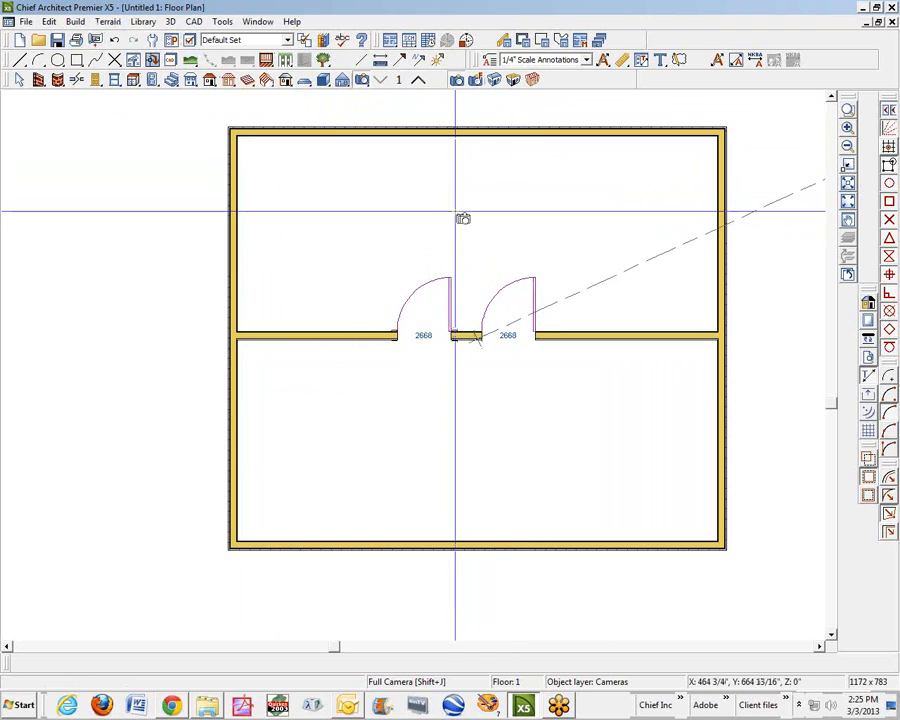
left_click(345, 84)
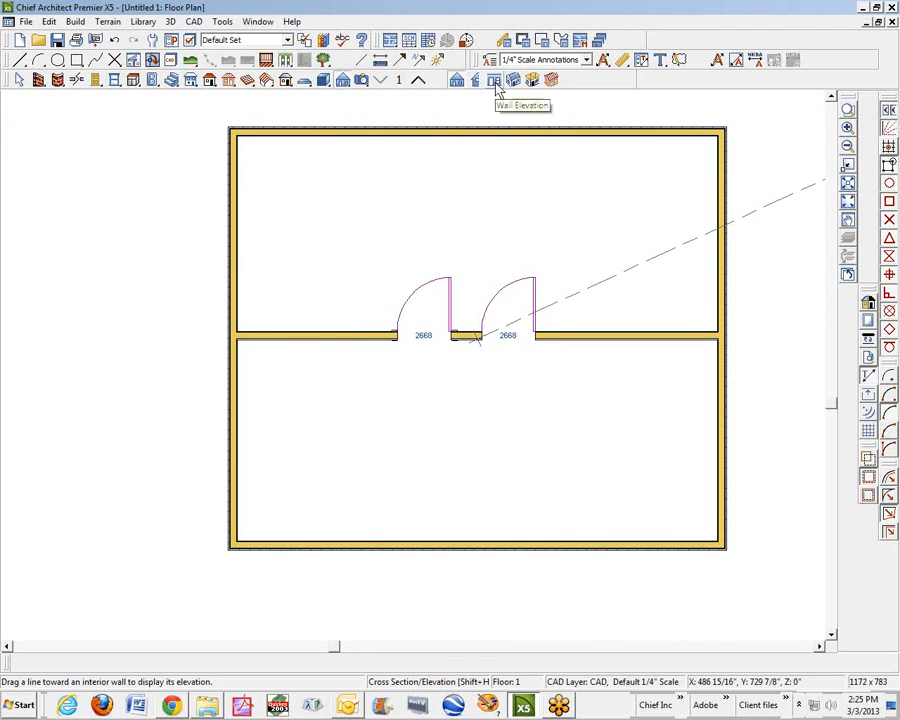
left_click(475, 80)
left_click_drag(479, 240, 478, 336)
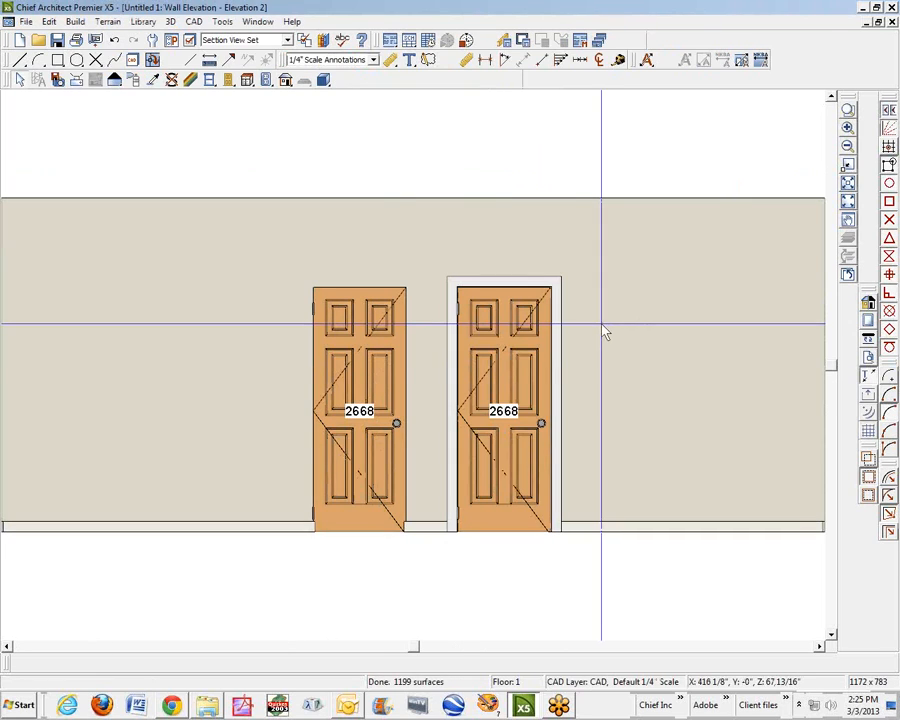
scroll(370, 556, "up", 3)
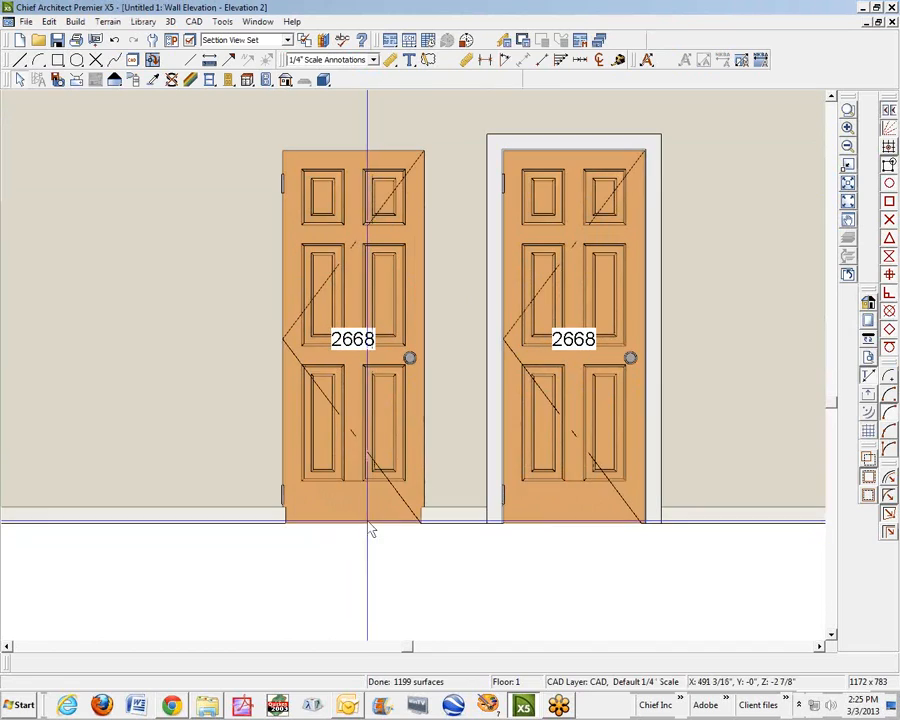
Trace the sides and head of the uncased door with CAD lines and convert the resulting polyline to a 3D Molding Polyline.
left_click(19, 59)
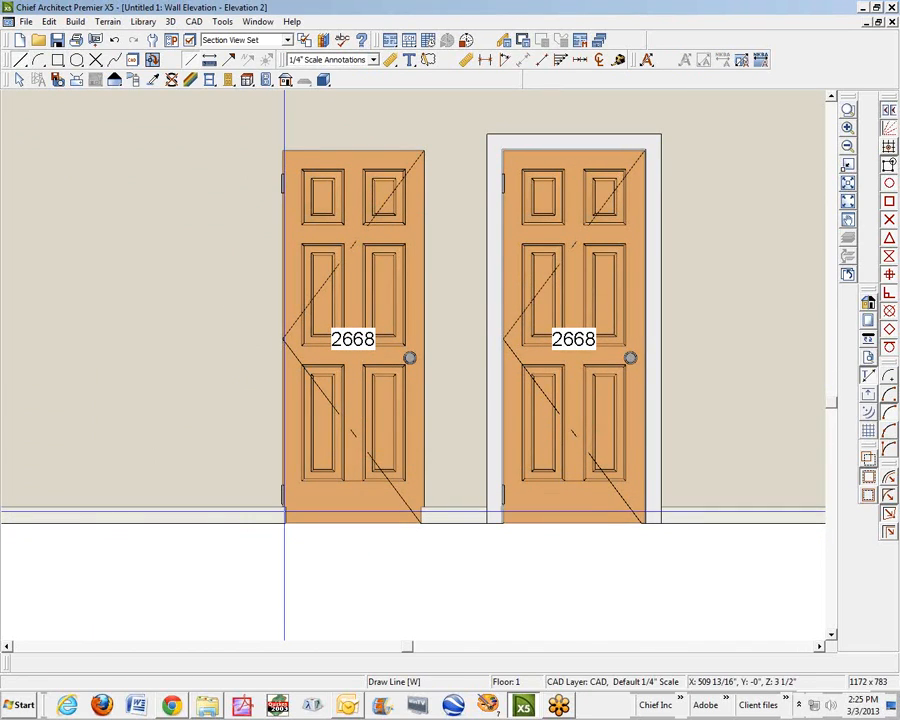
mouse_move(283, 521)
left_mouse_down()
mouse_move(282, 152)
mouse_move(293, 153)
mouse_move(276, 155)
mouse_move(279, 143)
mouse_move(436, 151)
mouse_move(422, 150)
mouse_move(422, 519)
left_mouse_up()
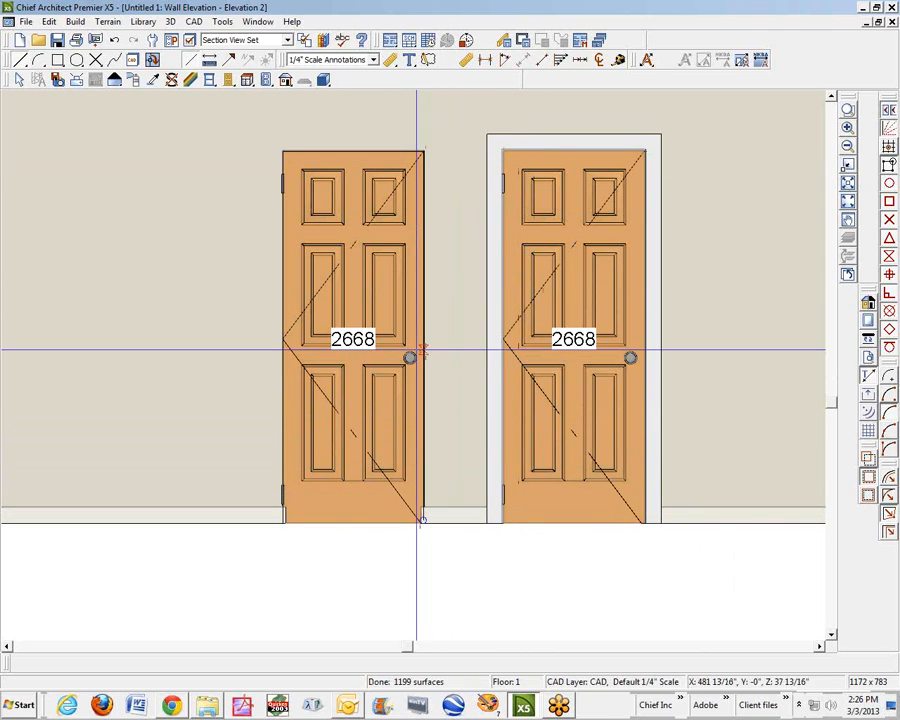
left_click(416, 349)
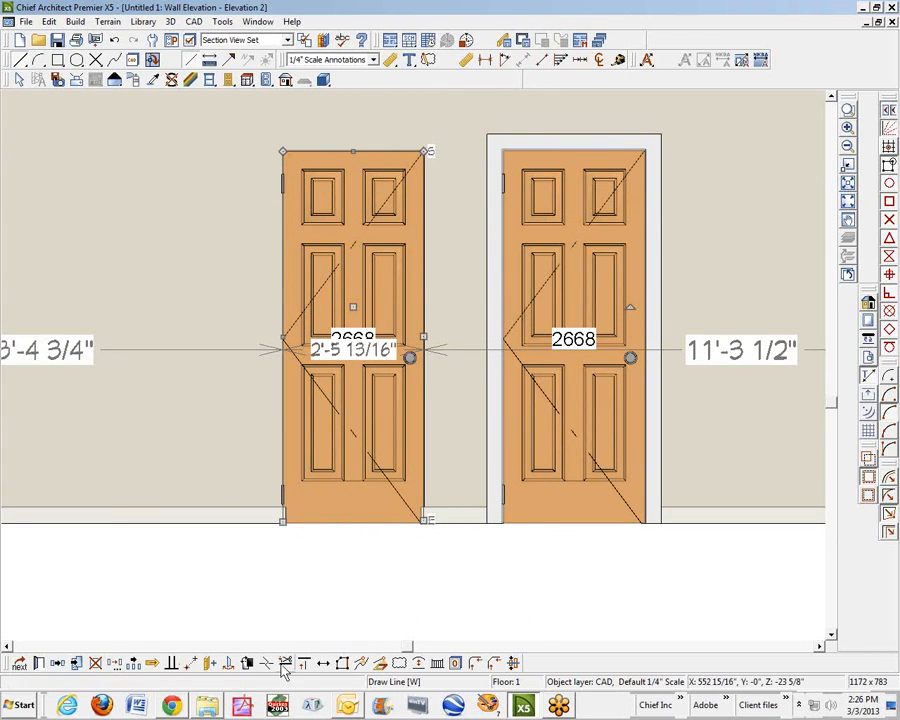
left_click(381, 664)
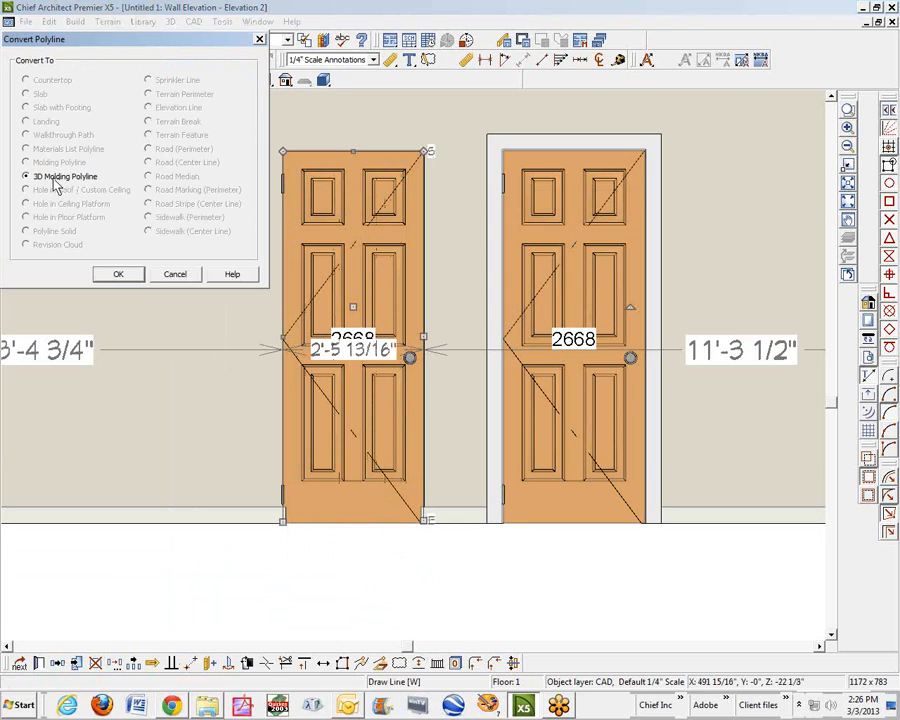
left_click(116, 276)
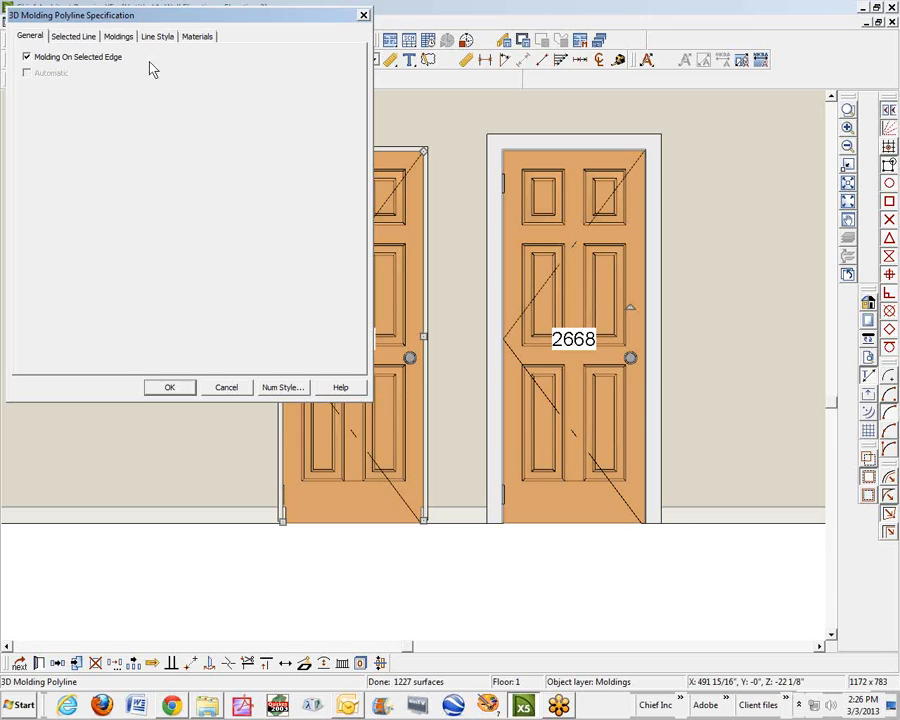
Replace the polyline's default molding with CA-04 from the core library's Door & Window Casing folder.
left_click(116, 36)
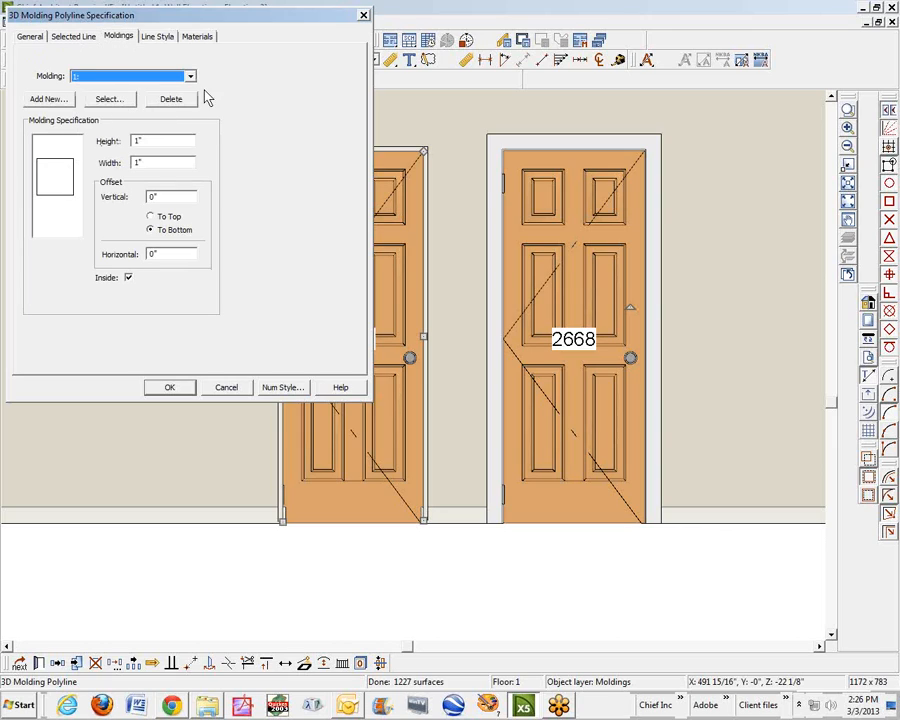
left_click(172, 101)
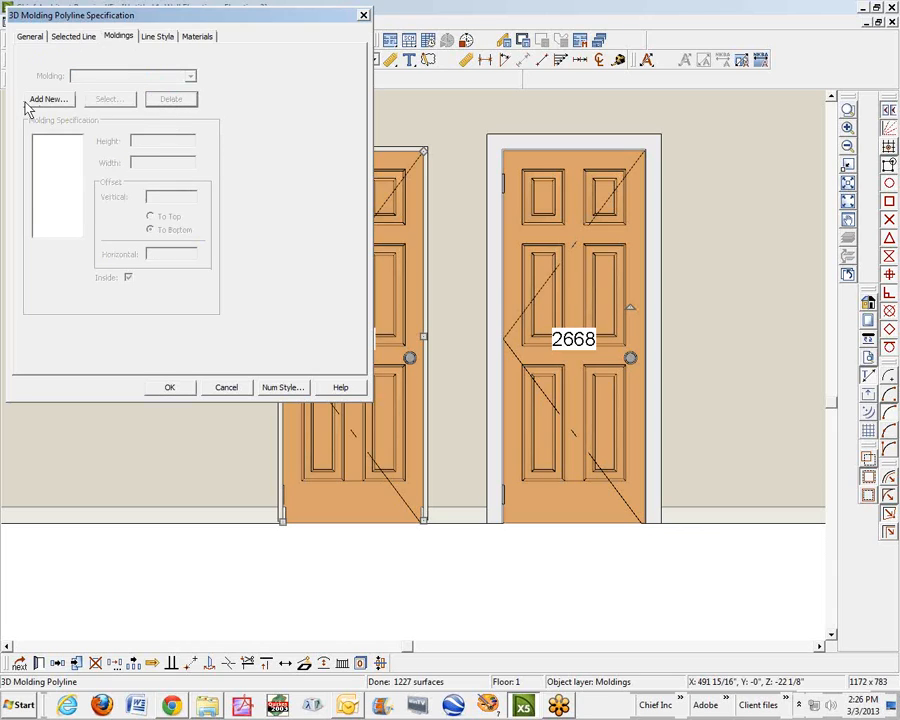
left_click(48, 99)
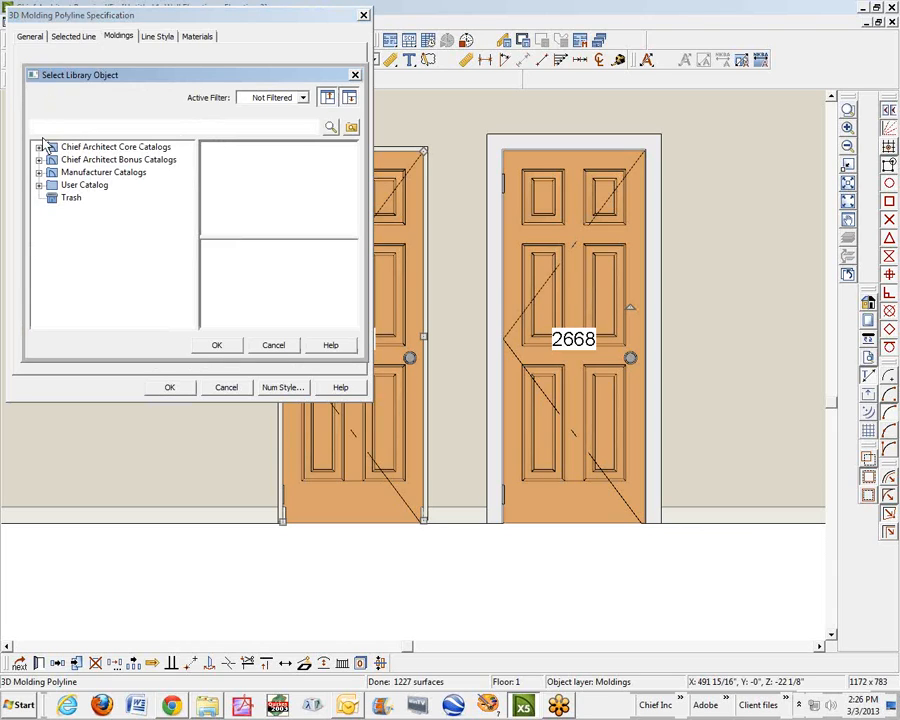
left_click(38, 147)
left_click(53, 160)
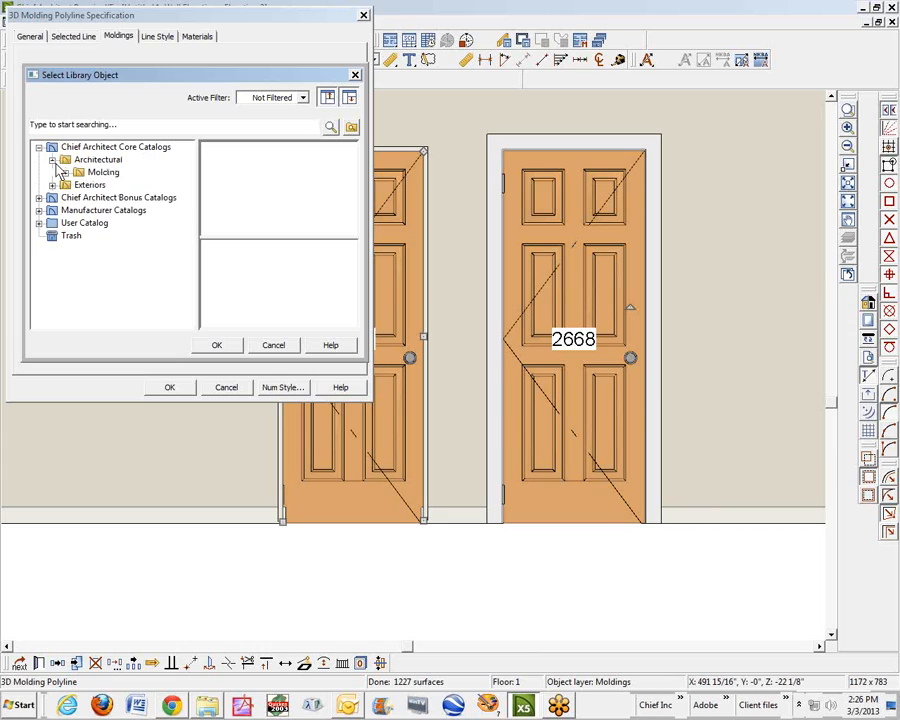
left_click(65, 172)
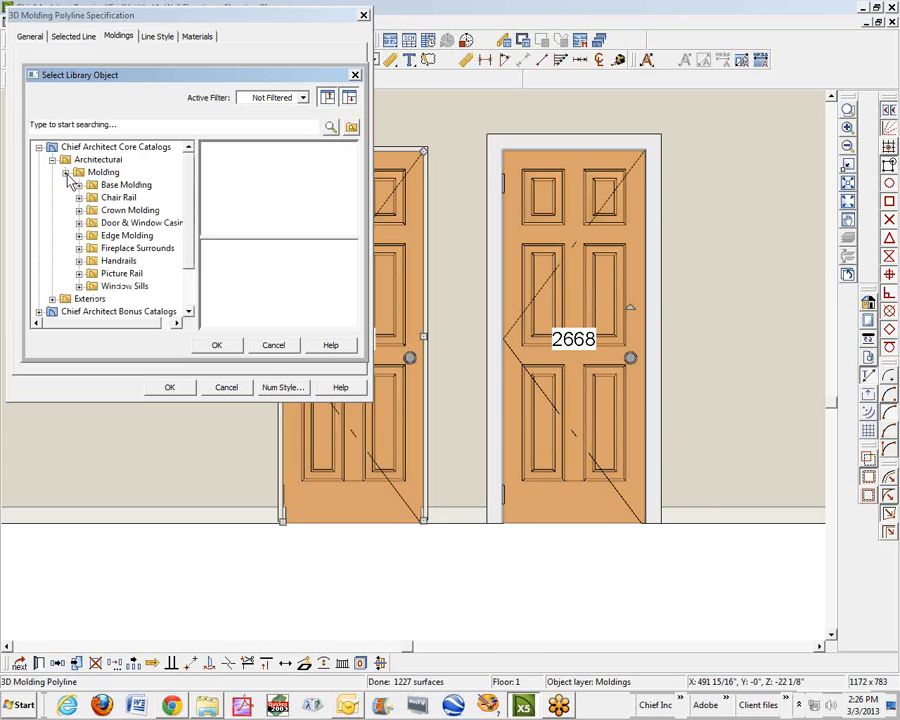
left_click(122, 225)
left_click(294, 157)
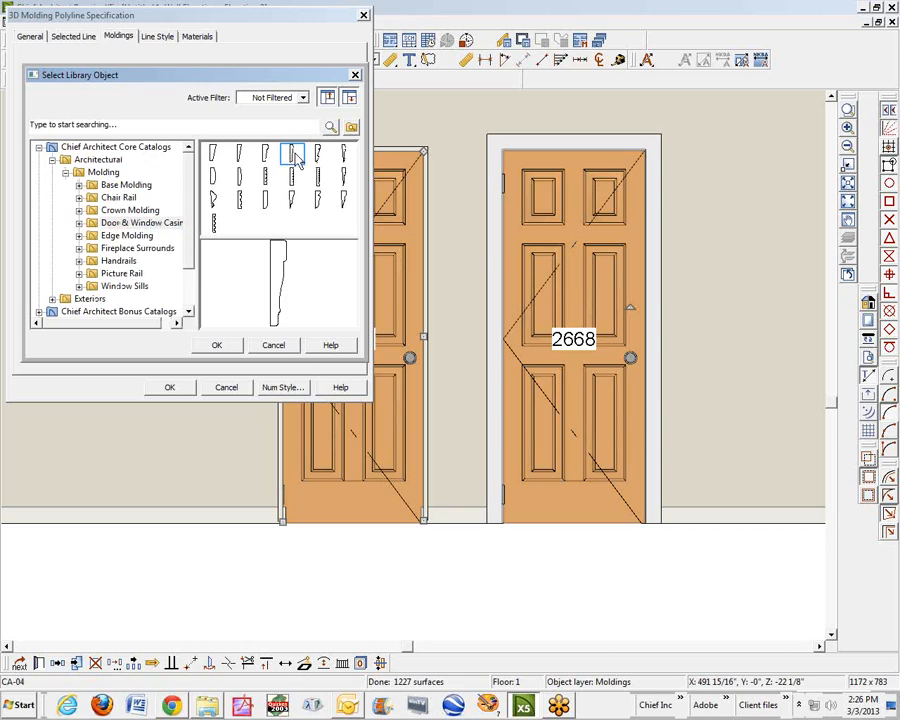
left_click(217, 346)
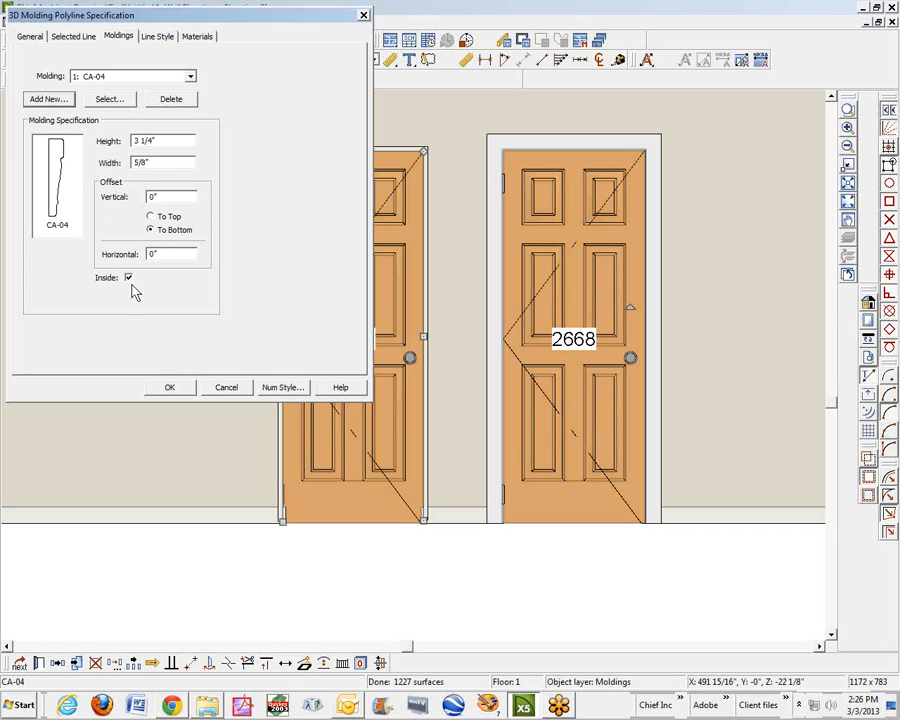
left_click(172, 388)
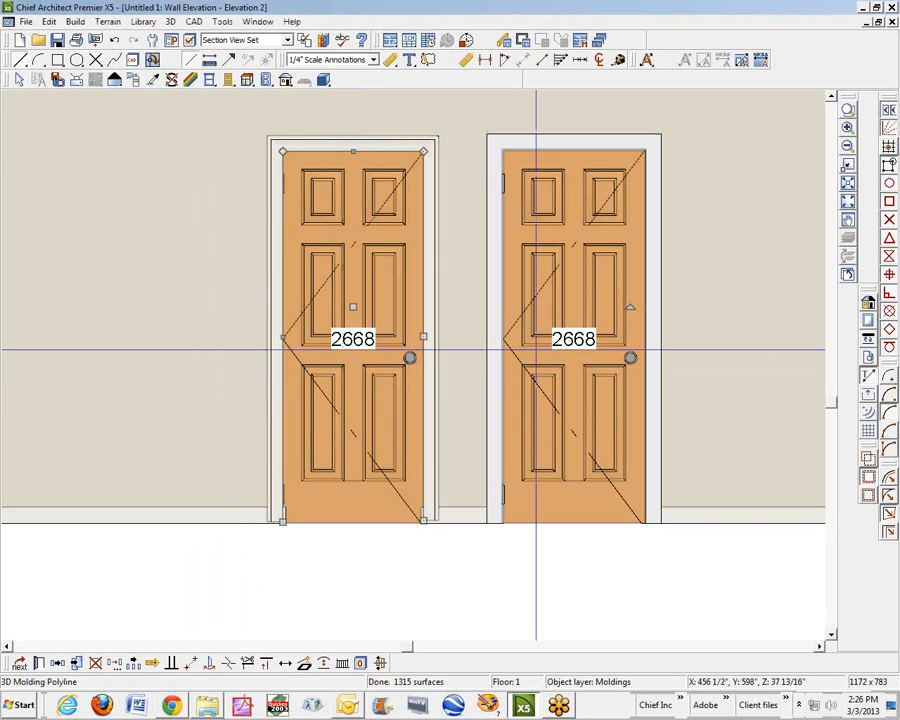
key("space")
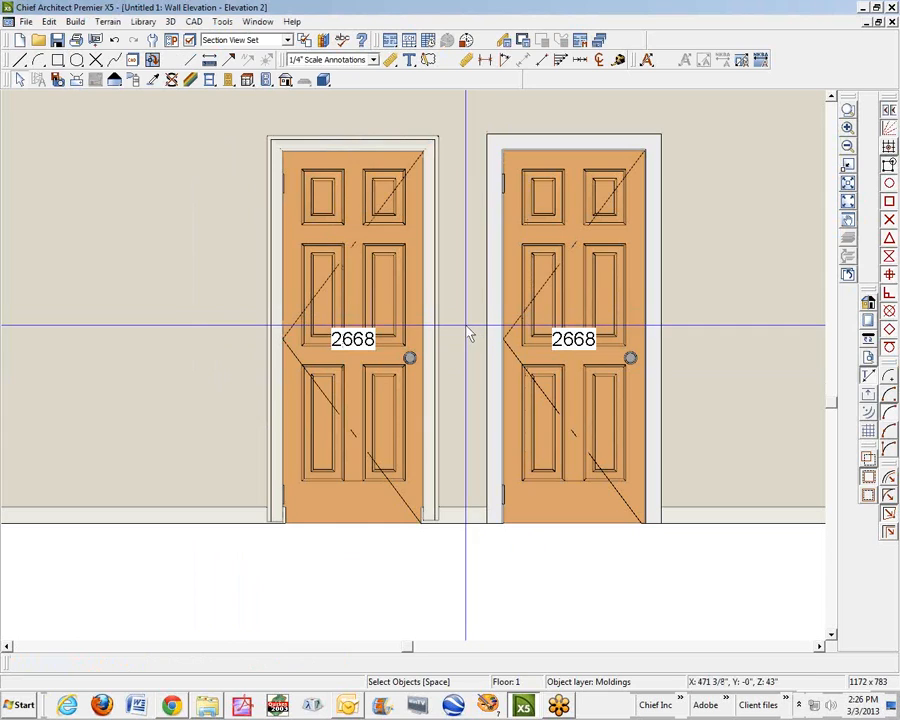
In the floor plan, shift the head edge of the door's 3D molding polyline onto the face of the partition wall.
key("ctrl+w")
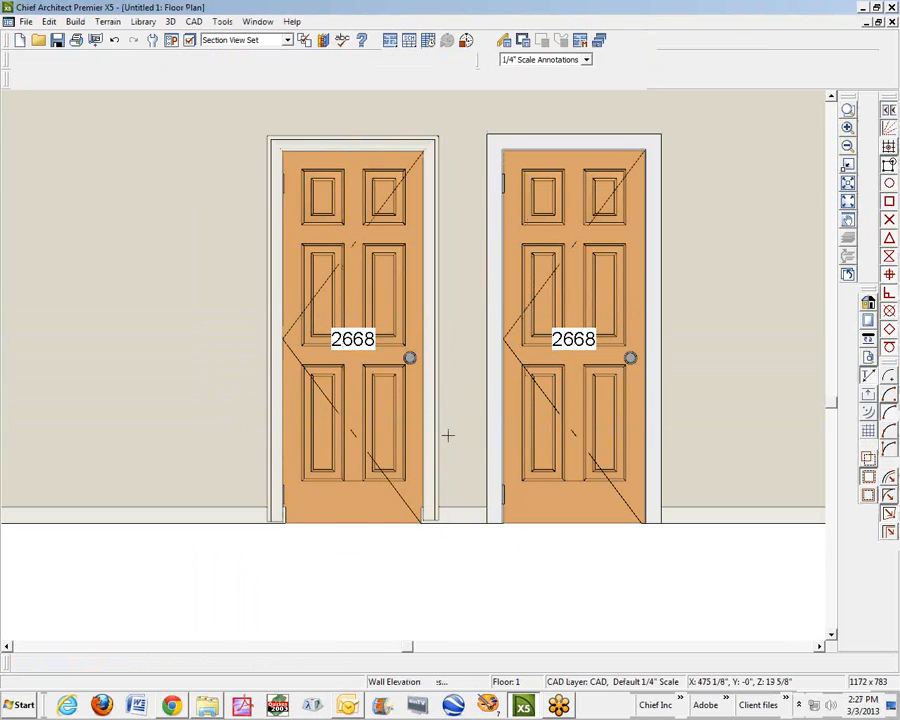
scroll(524, 398, "up", 8)
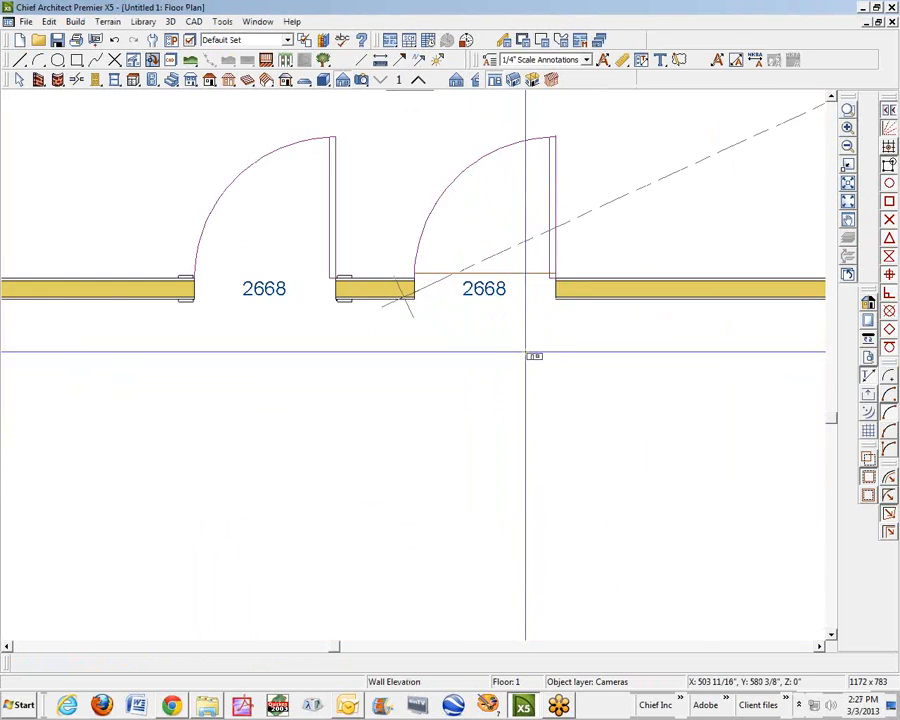
scroll(463, 252, "up", 4)
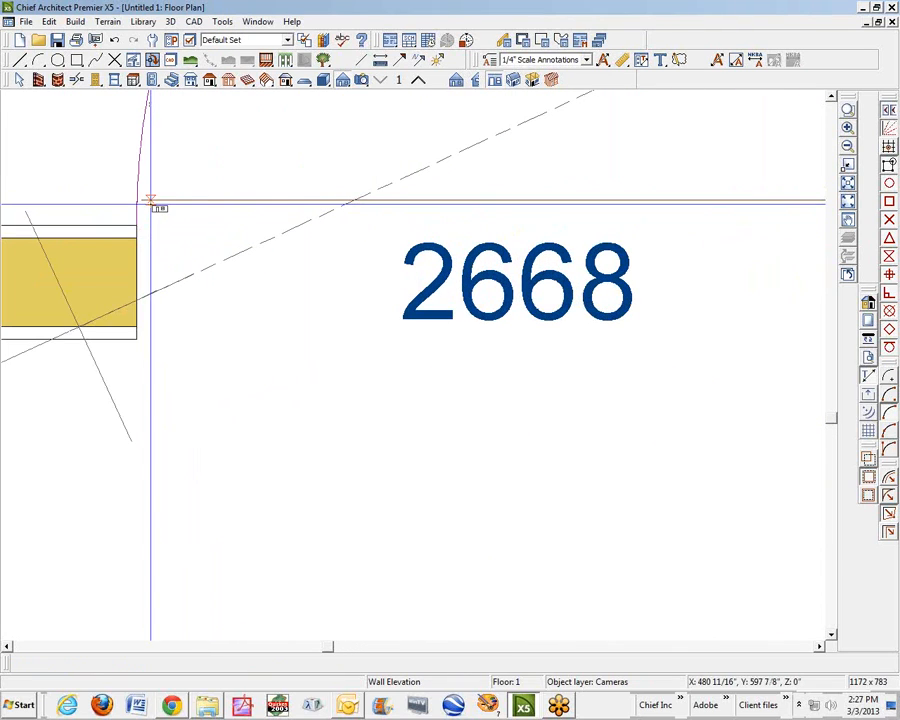
key("space")
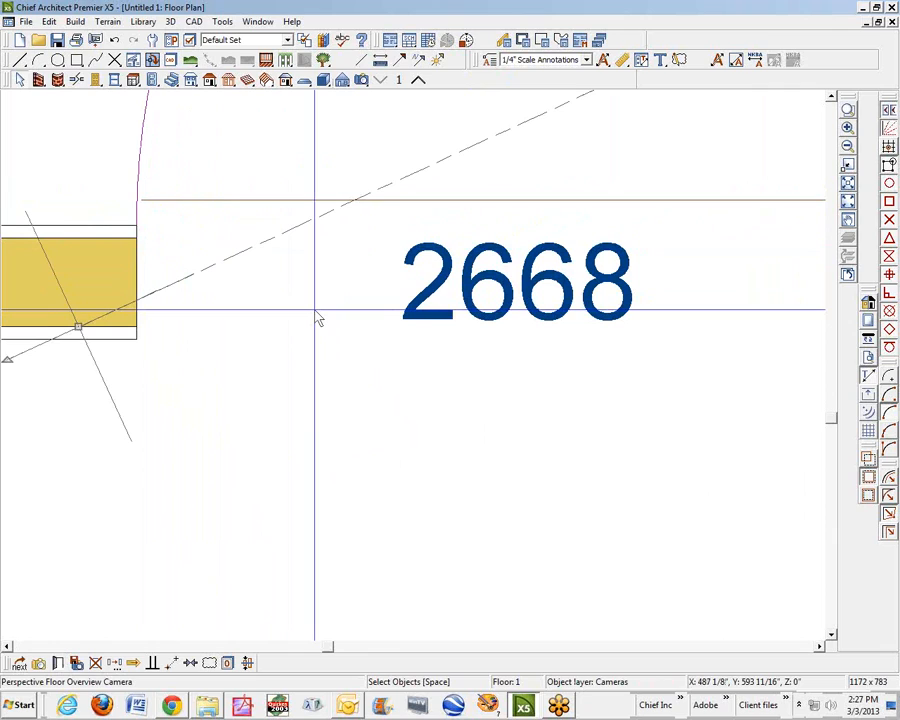
key("Tab")
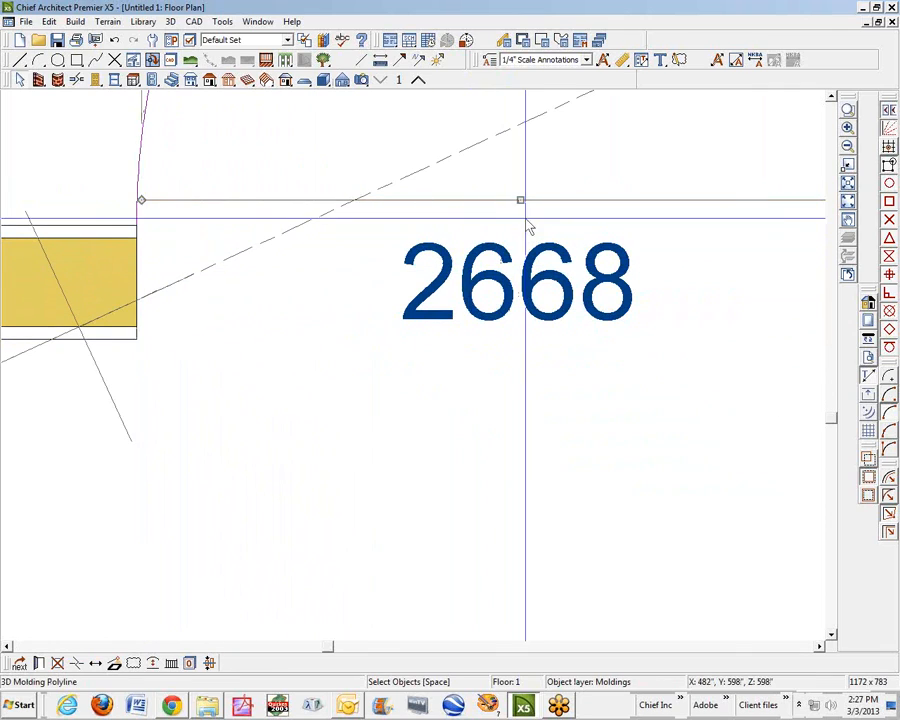
left_click_drag(519, 201, 520, 225)
left_click(424, 430)
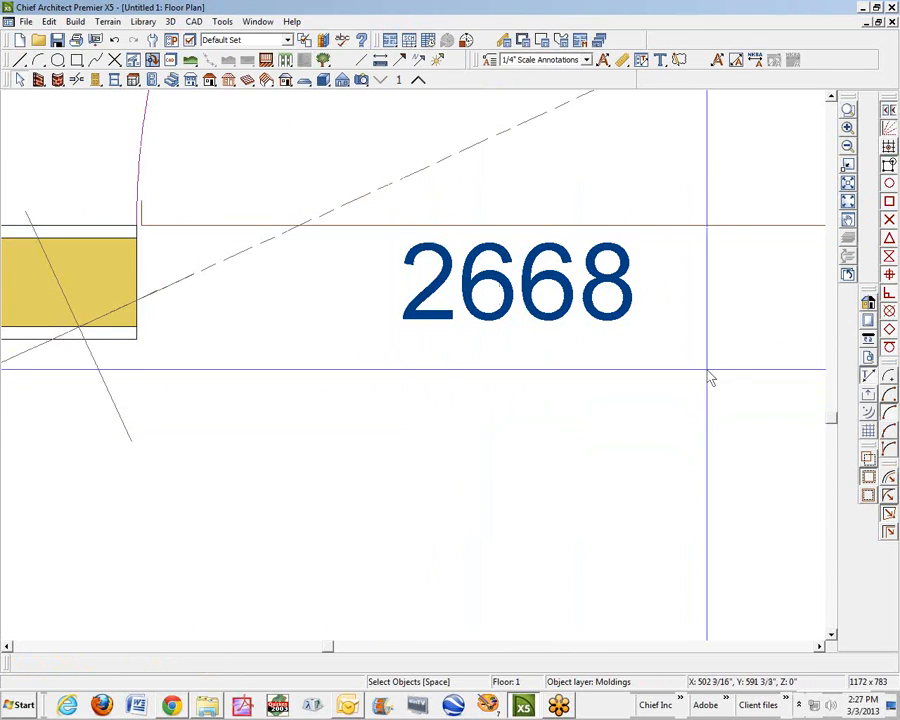
Align the molding polyline's latch-side leg with the edge of the door opening and bring its end onto the wall face.
left_click(847, 146)
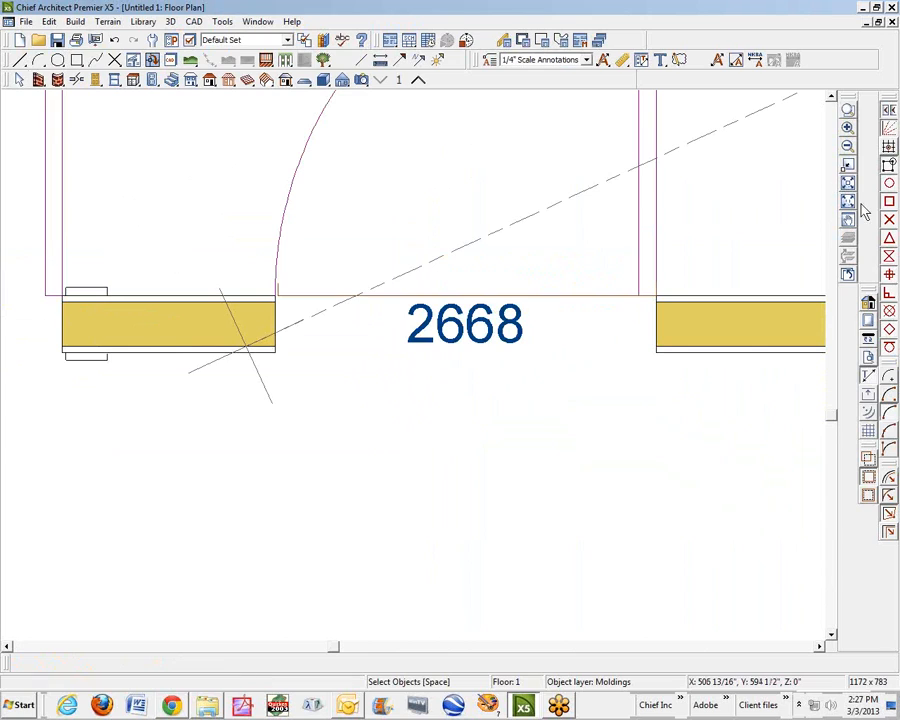
left_click(849, 108)
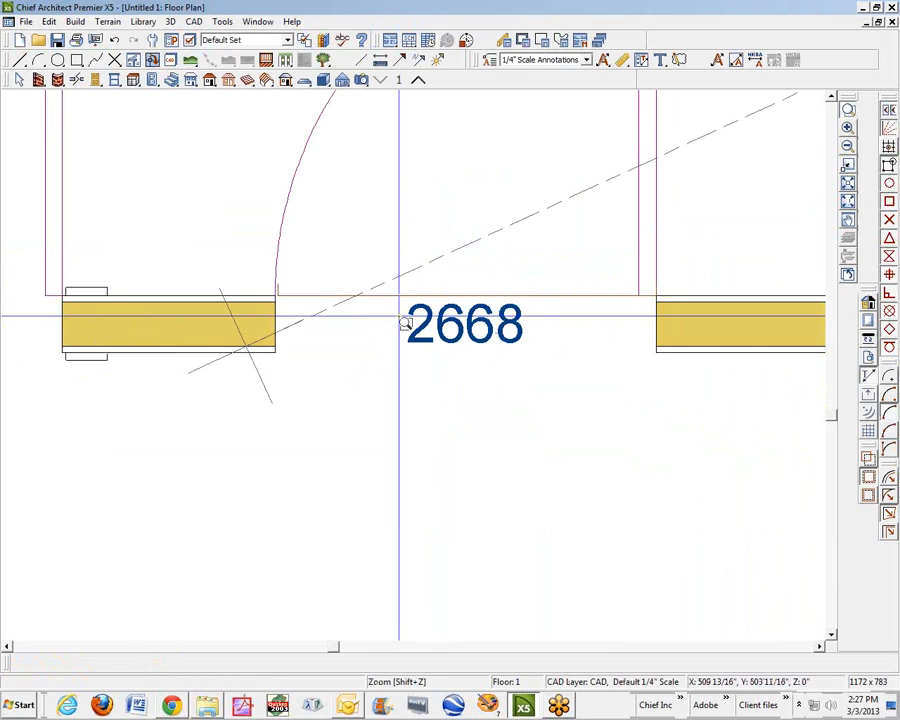
left_click_drag(237, 267, 331, 317)
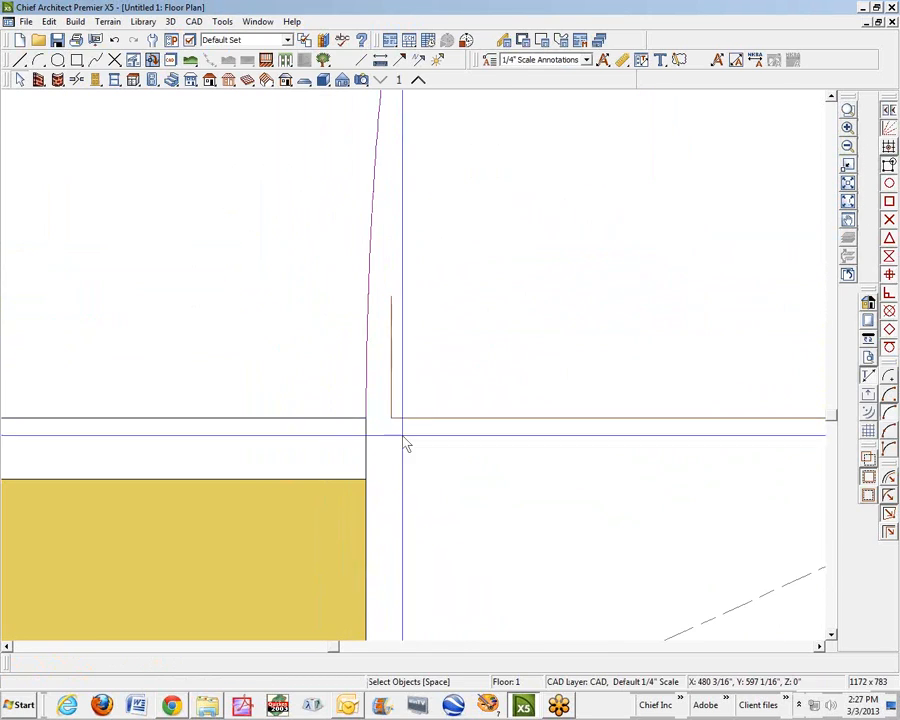
left_click(440, 376)
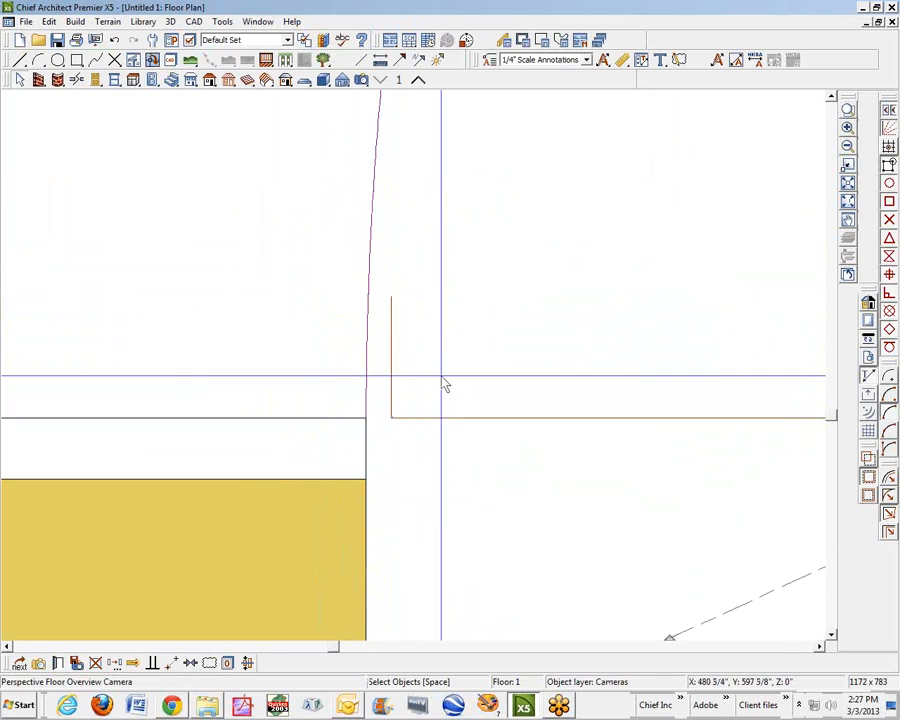
key("Tab")
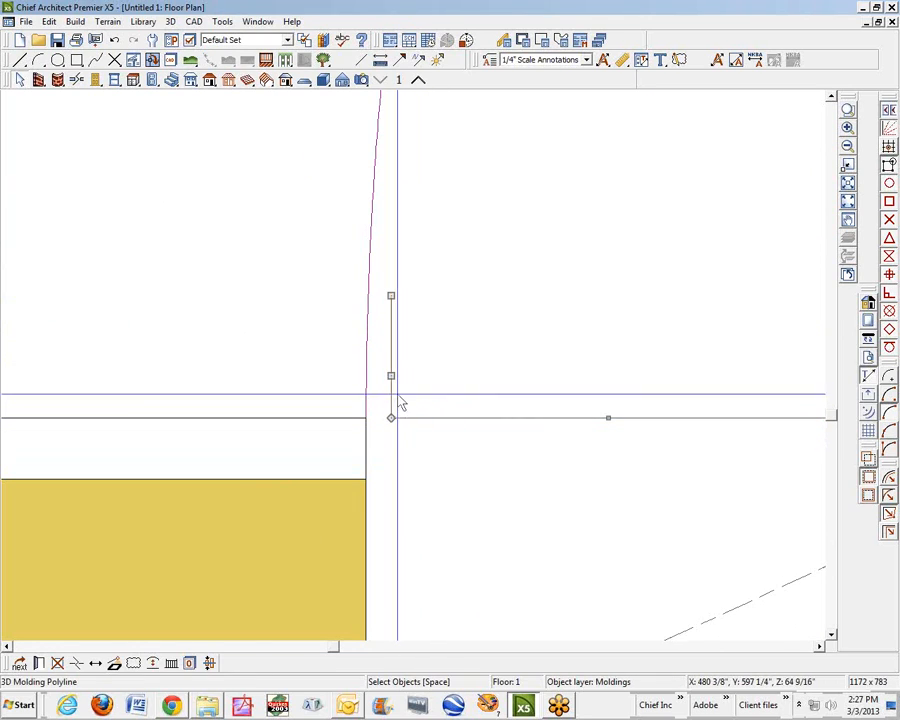
left_click_drag(391, 377, 362, 419)
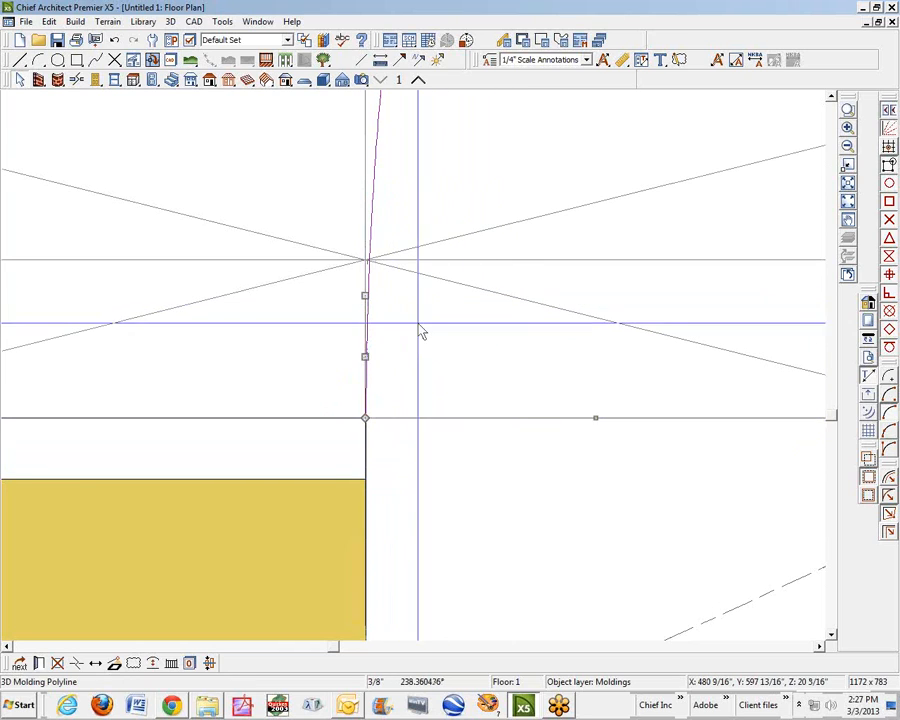
left_click_drag(364, 296, 366, 416)
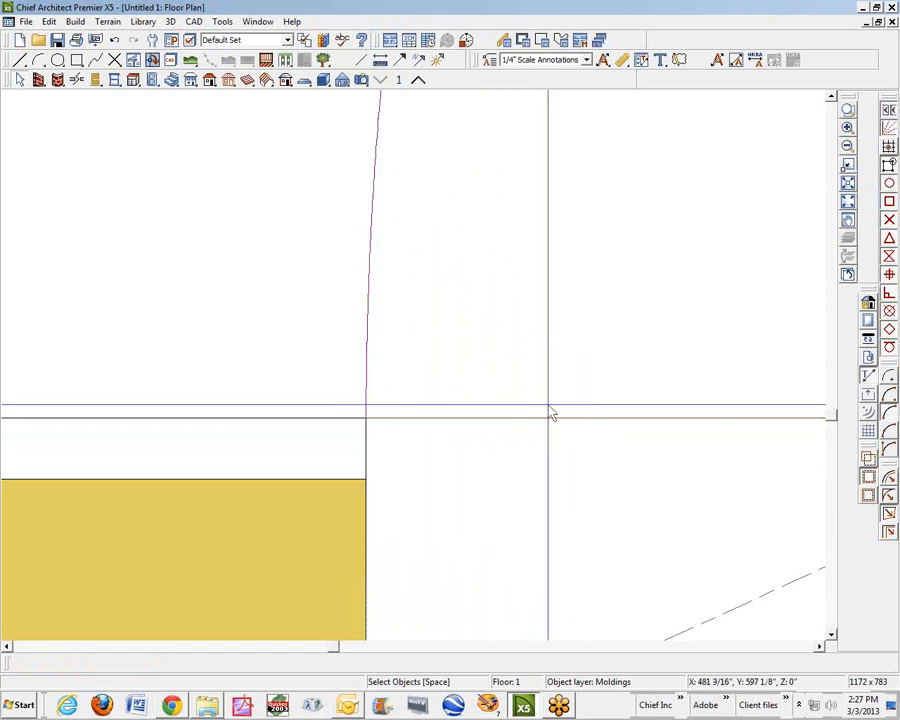
Inspect the molding polyline's hinge-side end in plan, and check the casing in the perspective overview and the wall elevation.
left_click(850, 147)
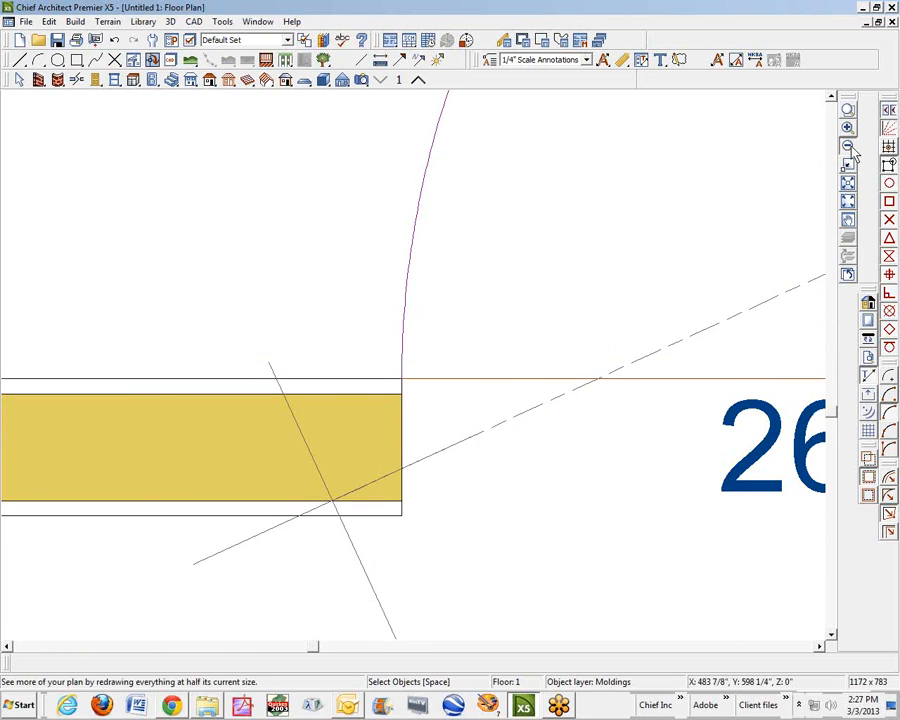
left_click(850, 147)
left_click(850, 147)
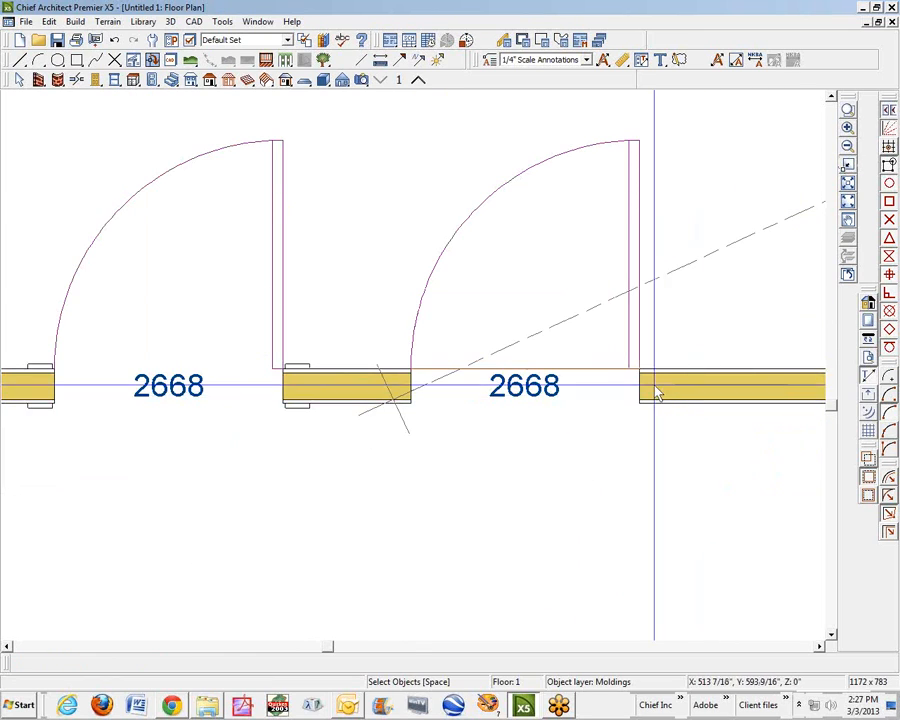
scroll(650, 380, "up", 4)
scroll(655, 378, "up", 4)
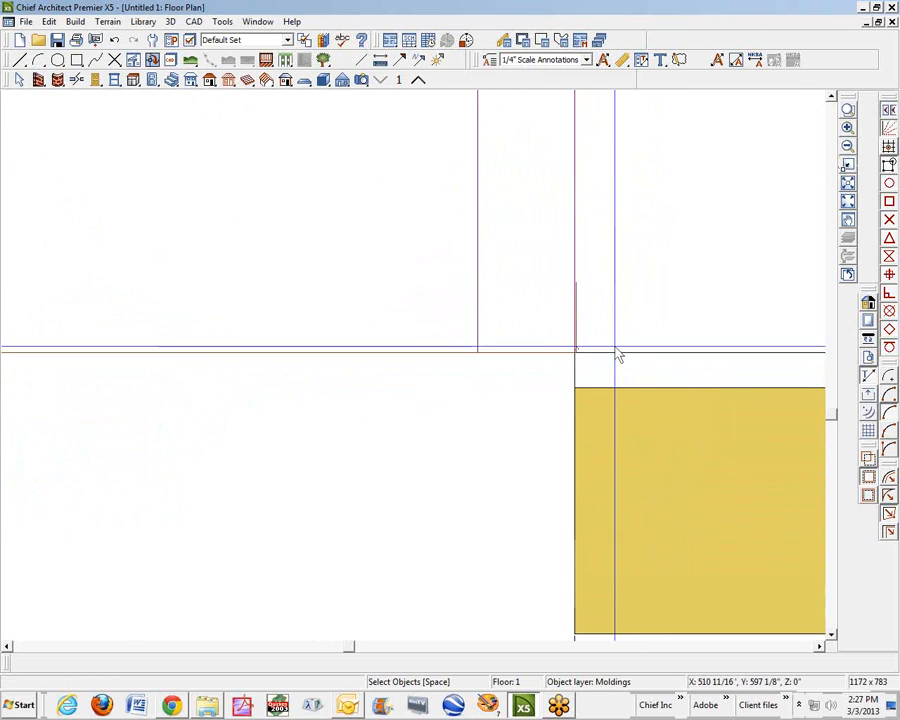
key("ctrl+Tab")
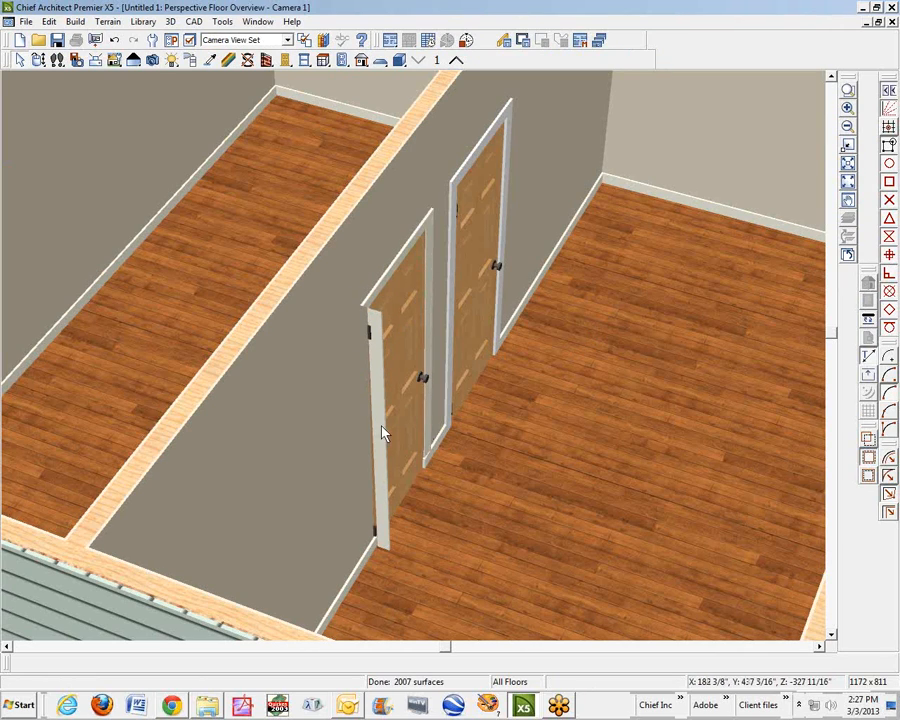
key("ctrl+Tab")
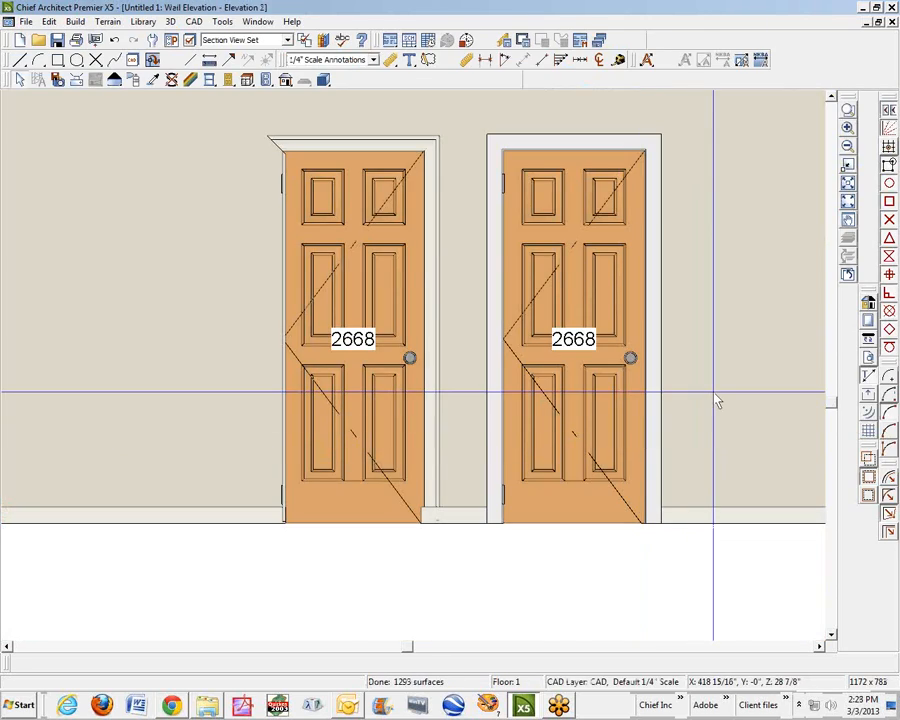
key("ctrl+Tab")
Bring the end of the molding polyline's hinge-side leg onto the wall face and check the casing in the perspective overview and wall elevation.
scroll(566, 300, "up", 5)
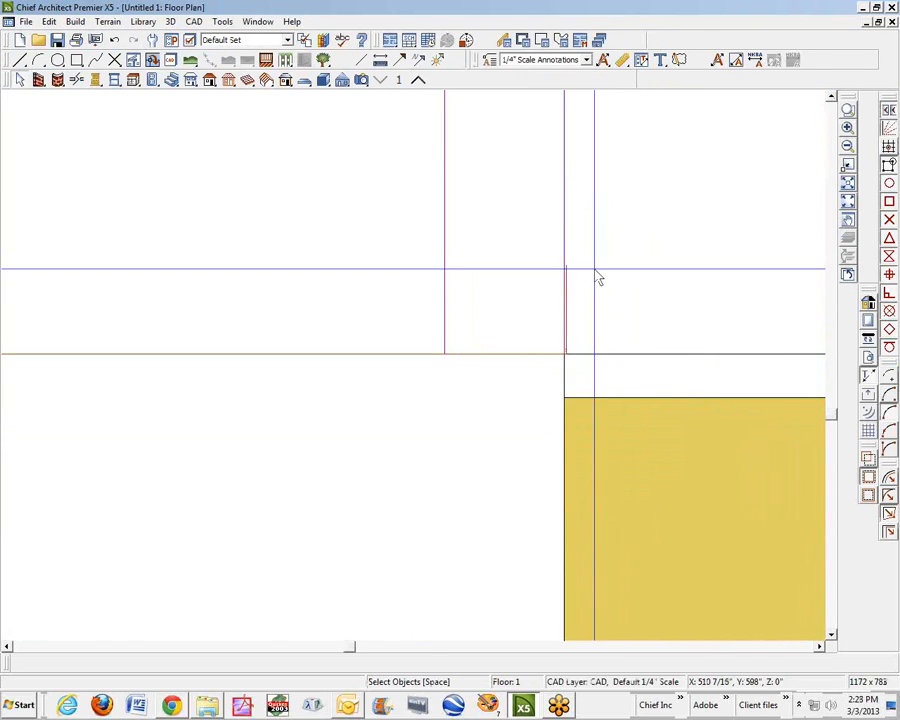
scroll(545, 355, "down", 2)
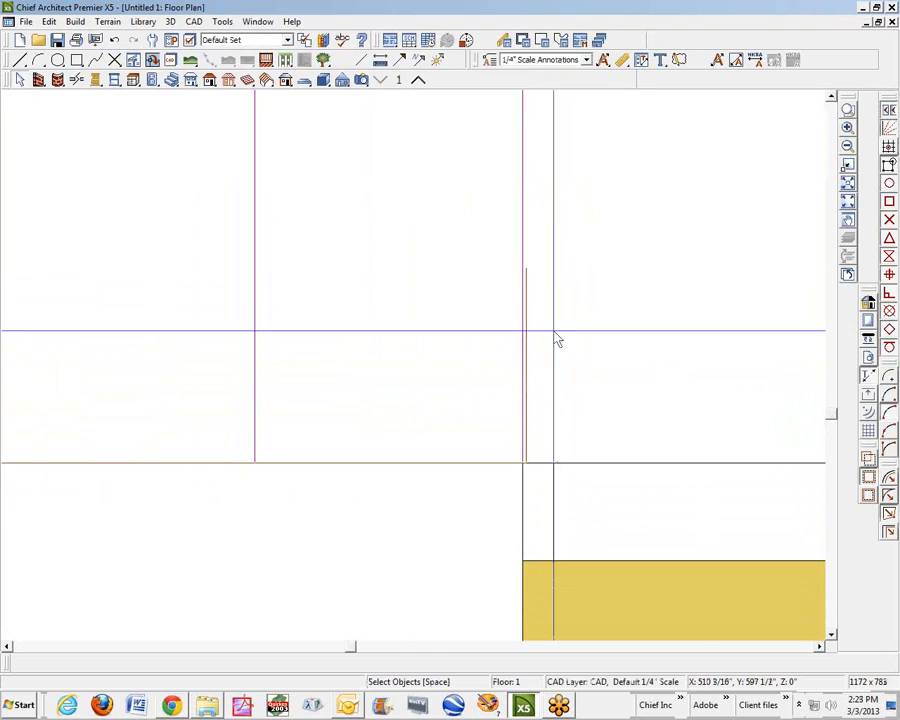
left_click(532, 321)
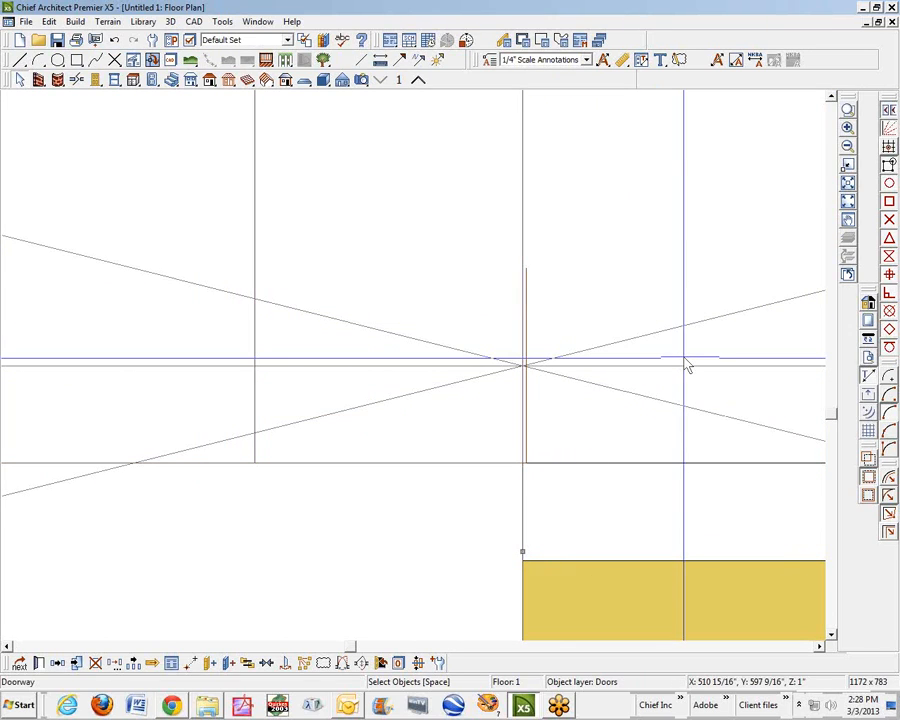
key("Tab")
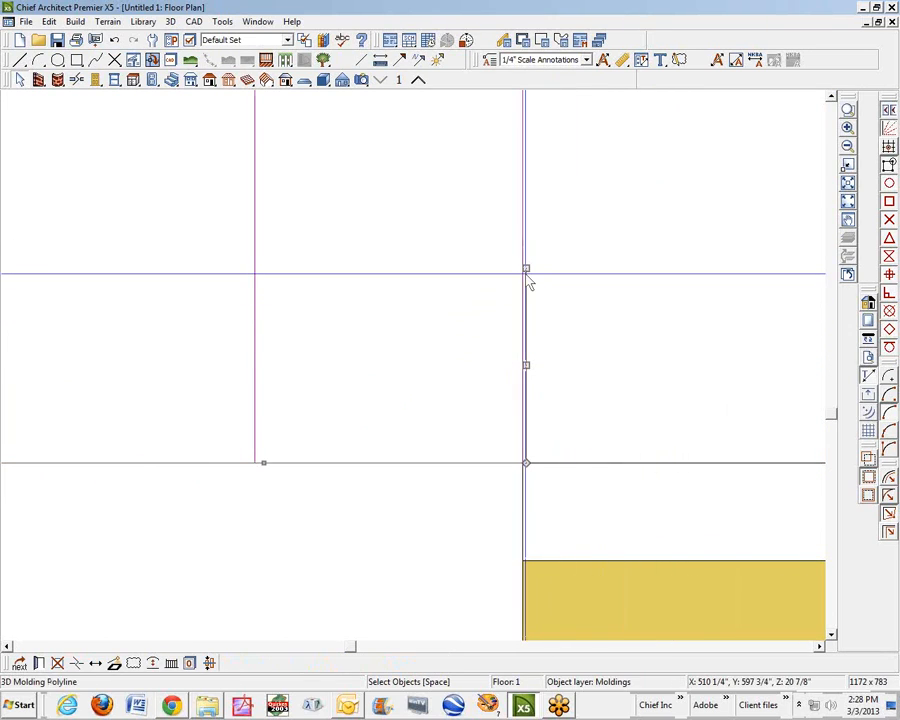
left_click_drag(526, 268, 527, 462)
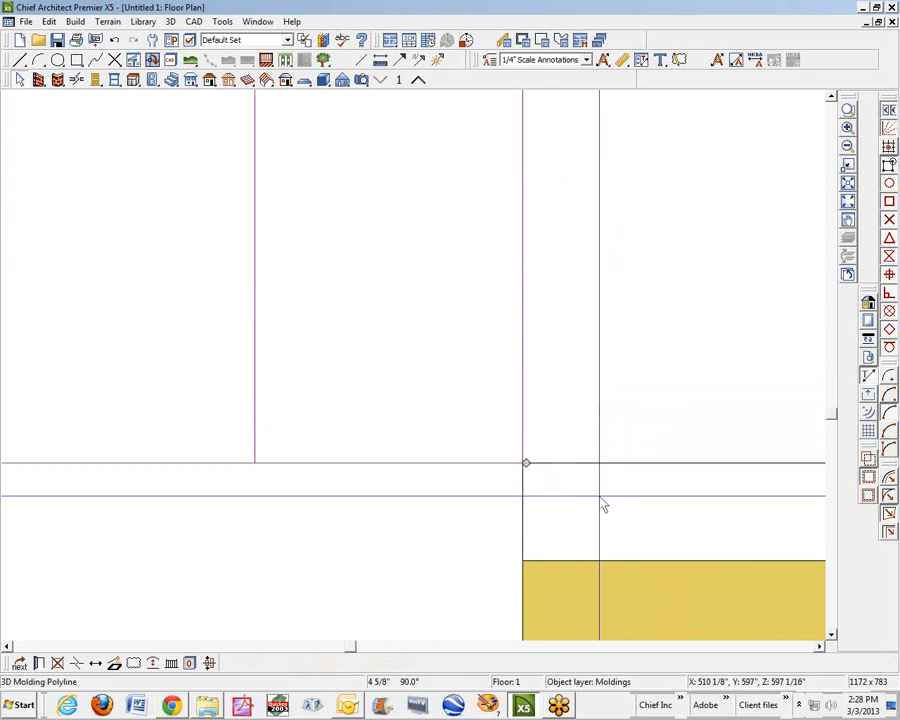
key("ctrl+Tab")
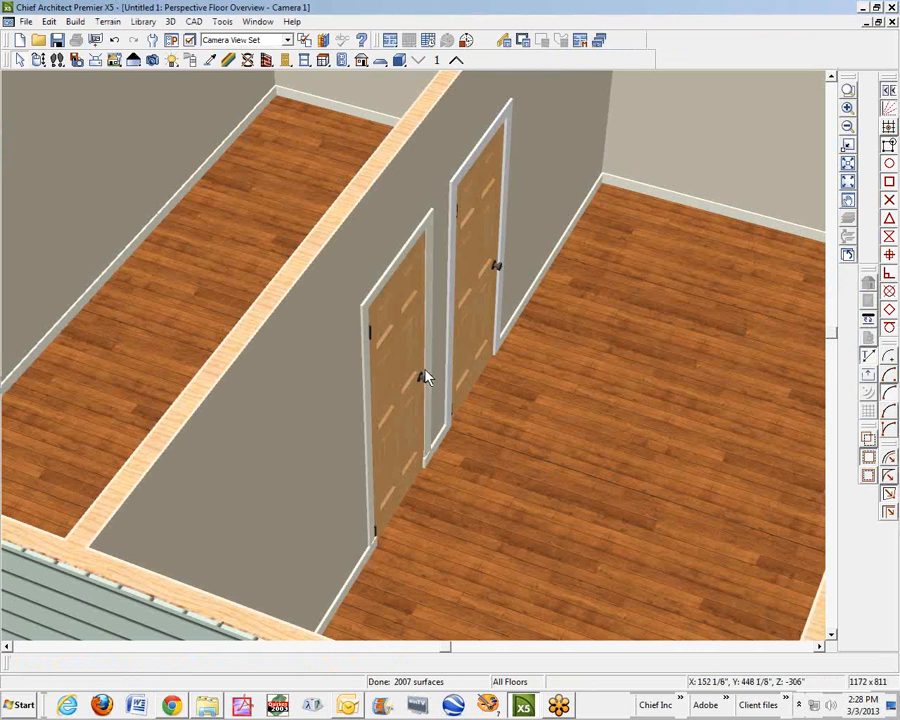
left_click(390, 288)
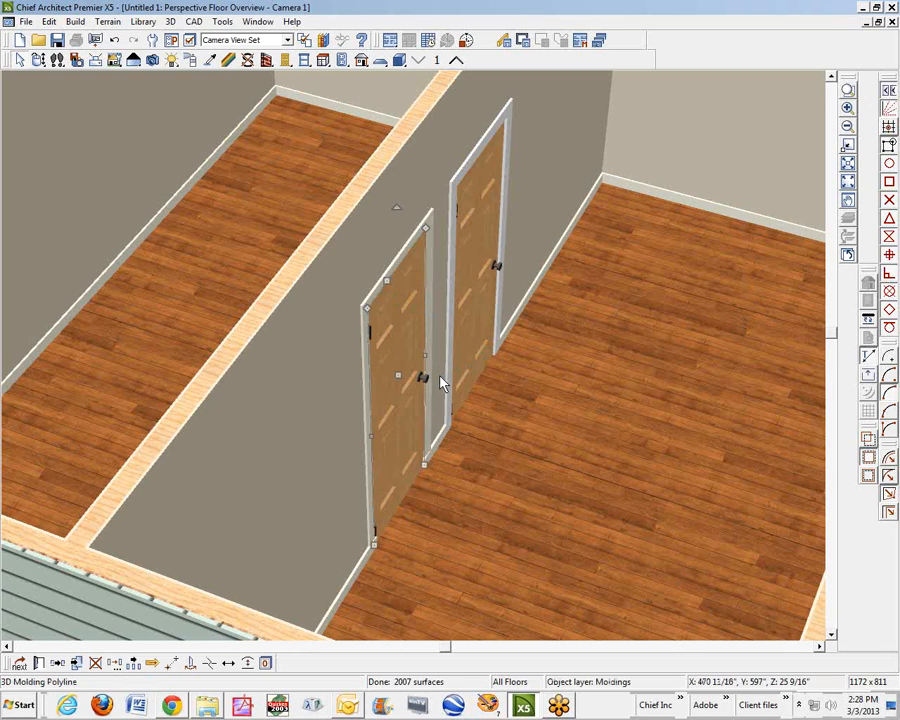
key("ctrl+Tab")
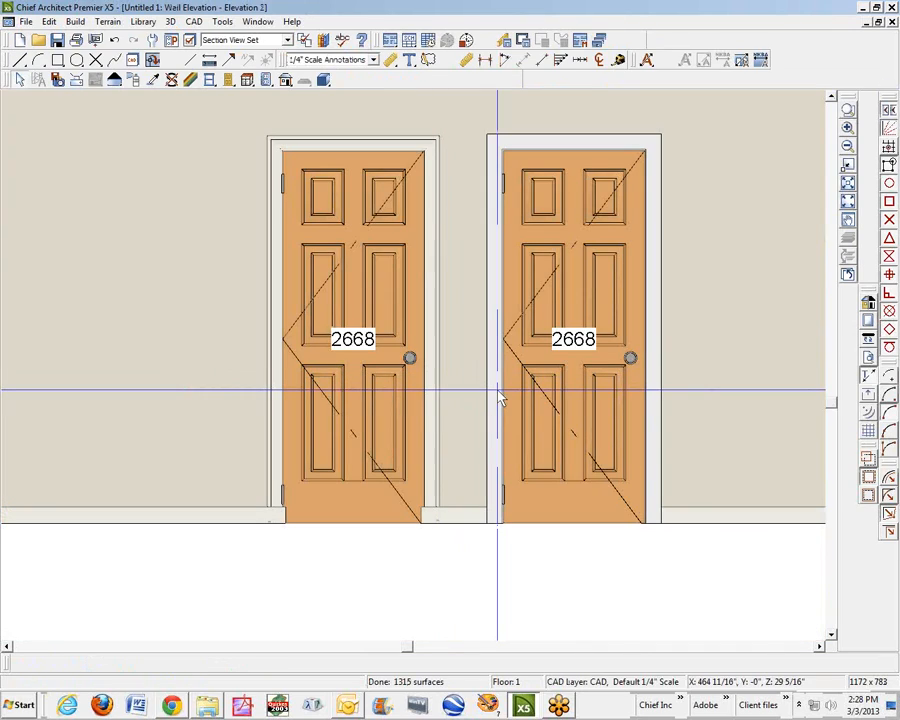
key("ctrl+Tab")
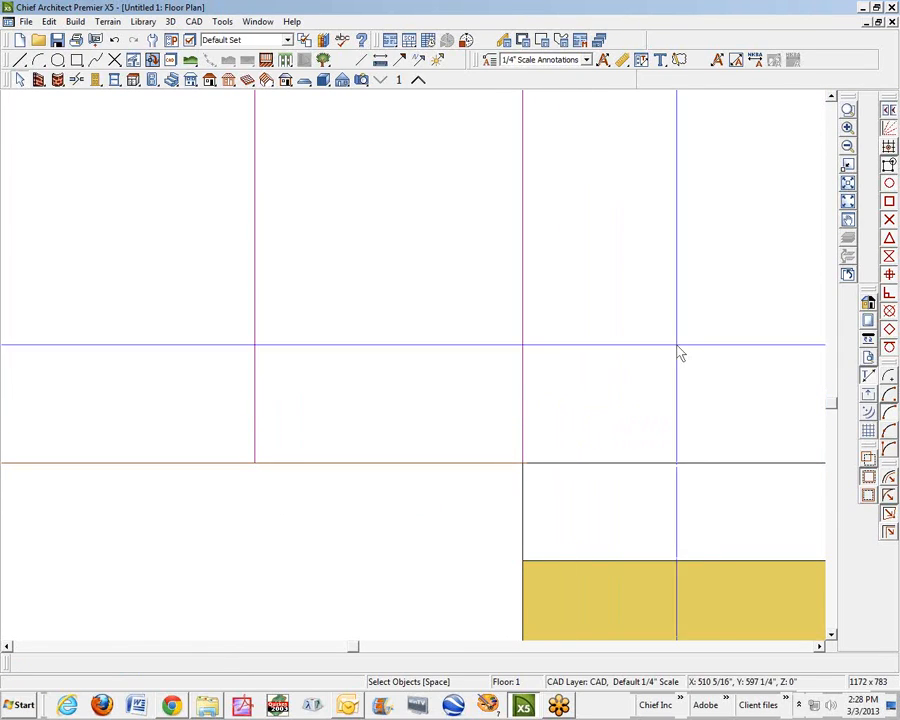
Frame the whole partition door opening in the floor plan and select the 3D molding polyline along its wall face.
left_click(853, 167)
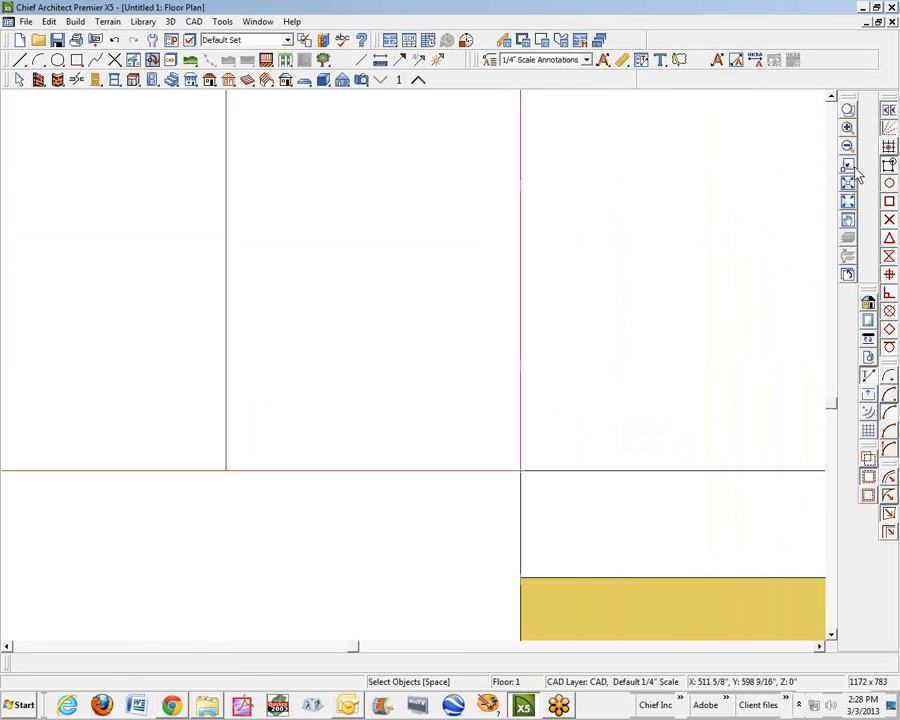
left_click(850, 147)
left_click(850, 147)
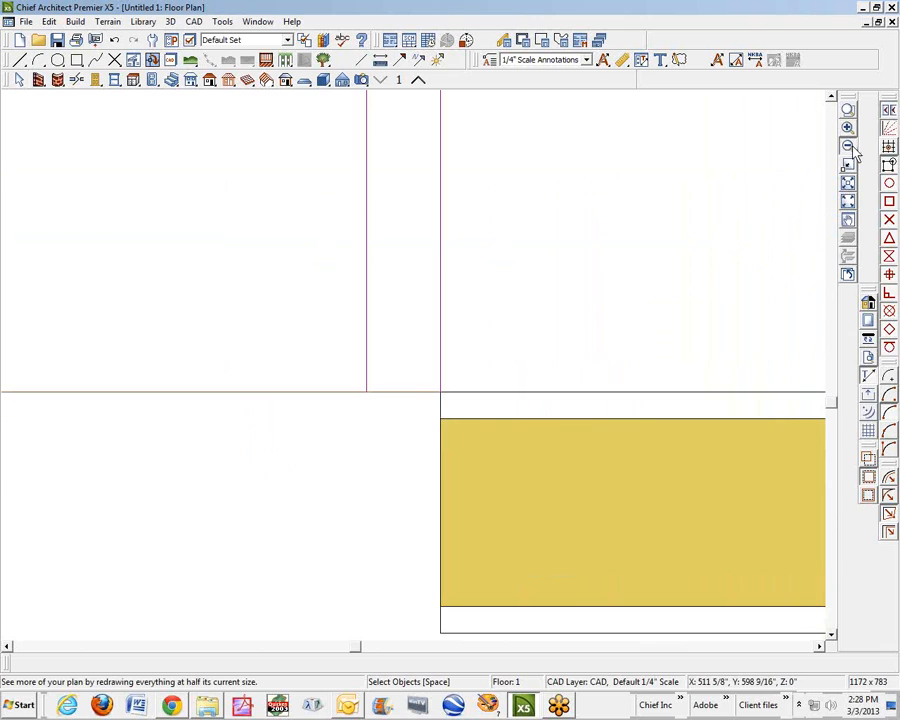
left_click(848, 147)
left_click(848, 147)
left_click(848, 147)
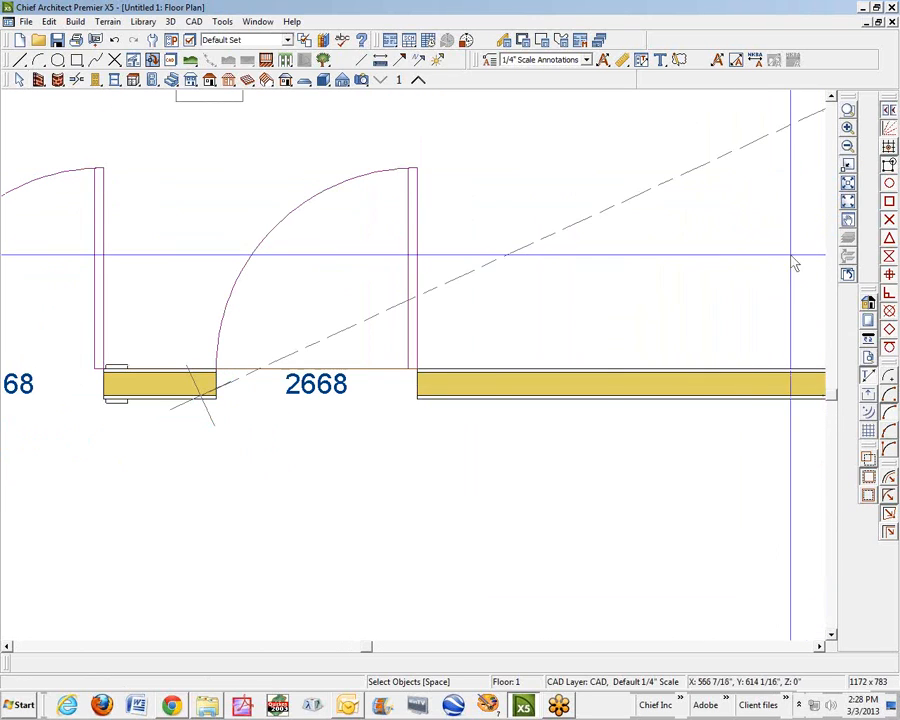
left_click(848, 112)
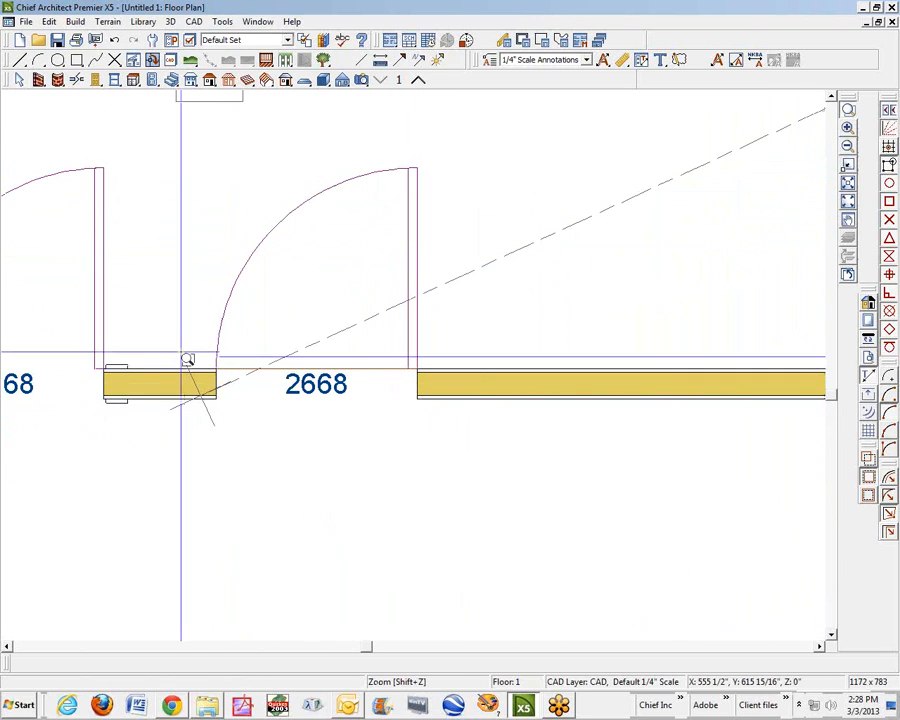
left_click_drag(171, 331, 418, 418)
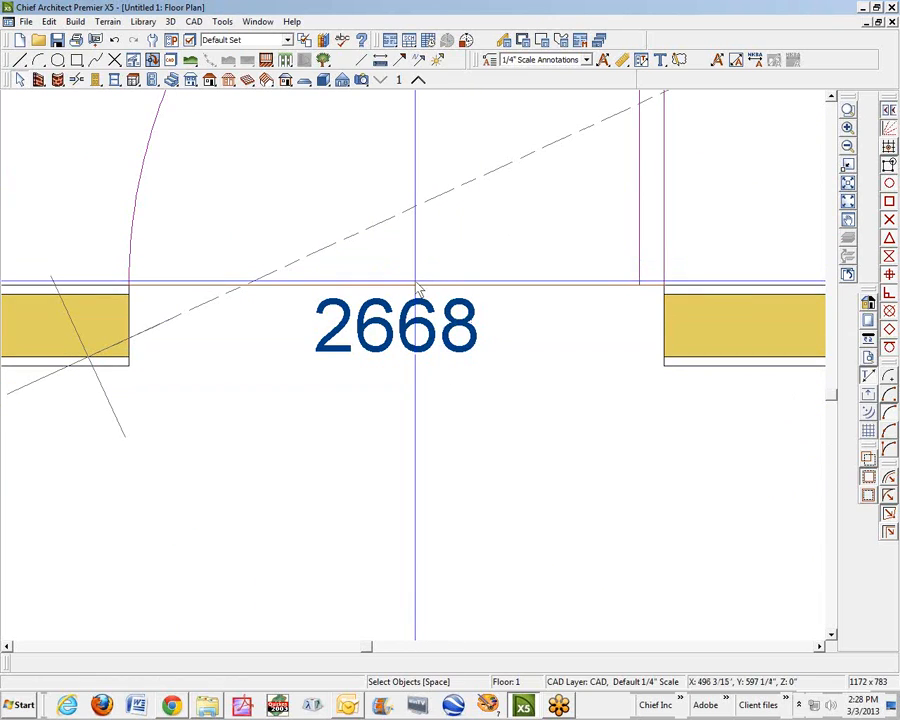
left_click(414, 284)
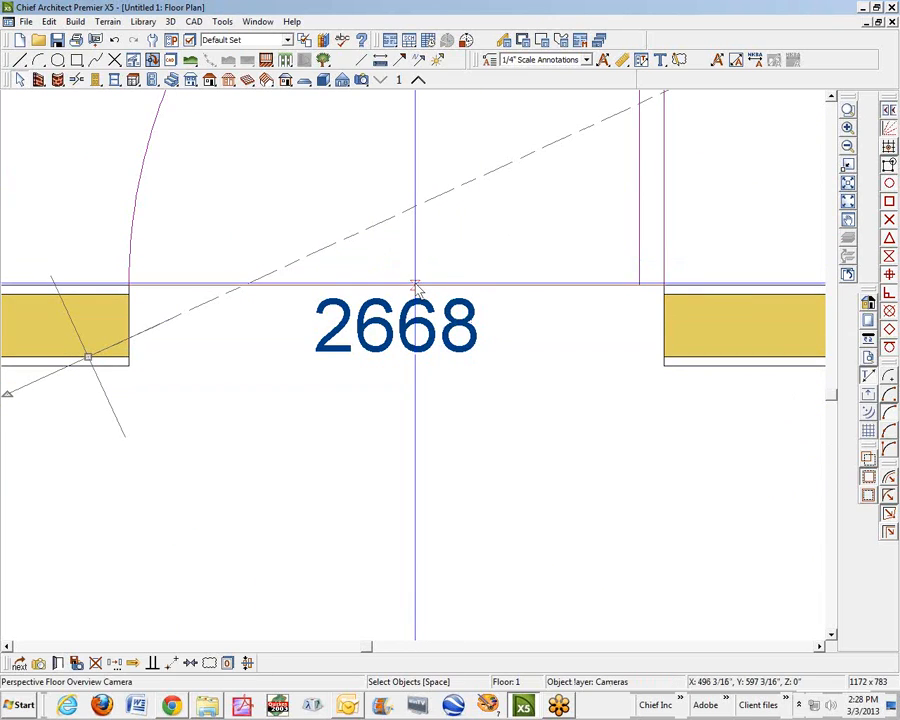
left_click(492, 410)
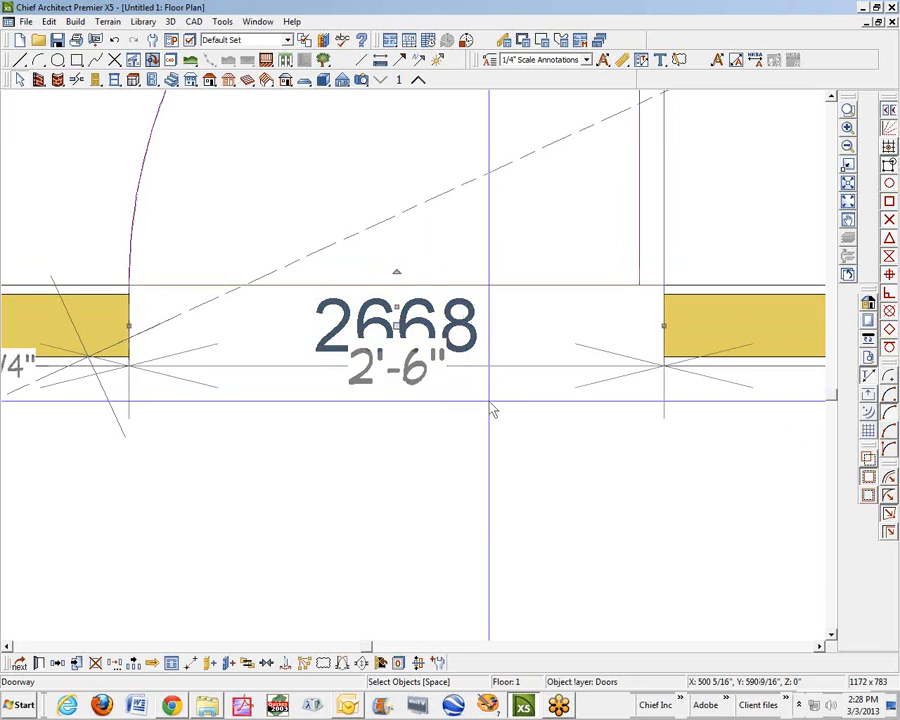
left_click(492, 410)
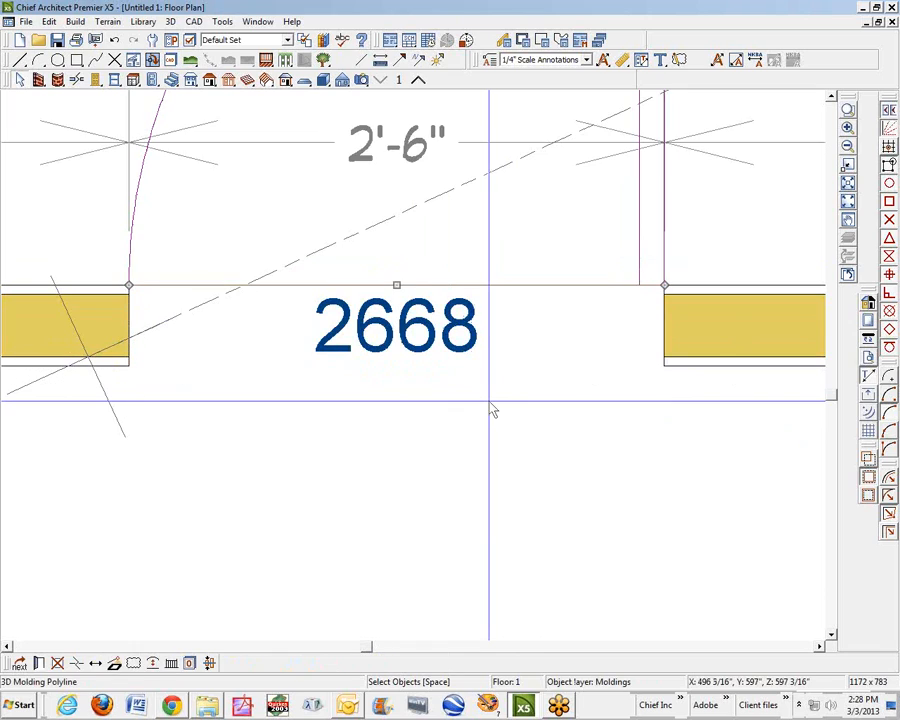
left_click(48, 21)
mouse_move(100, 130)
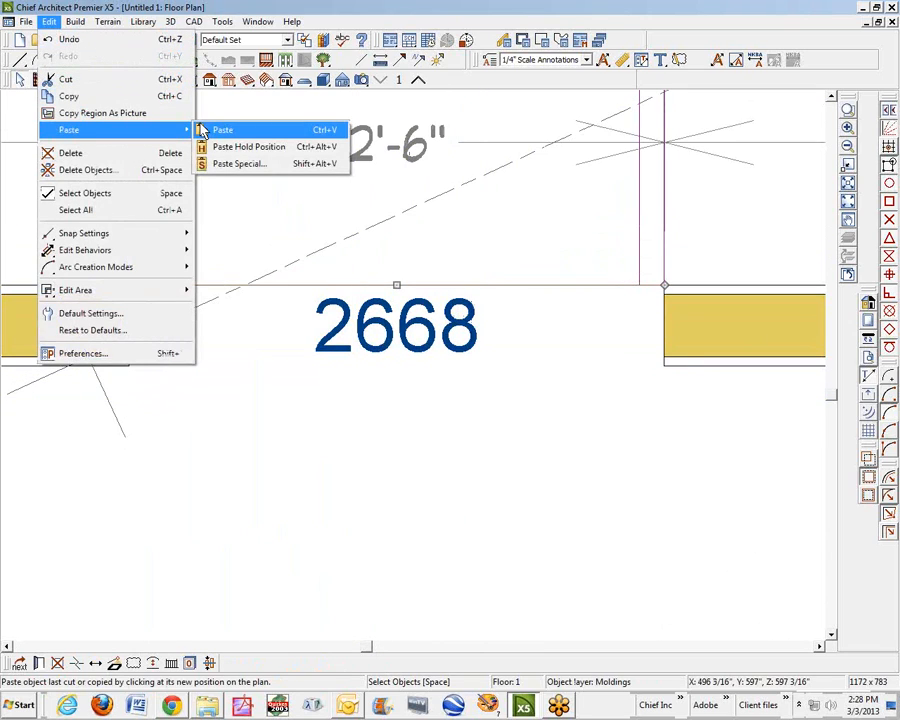
left_click(263, 131)
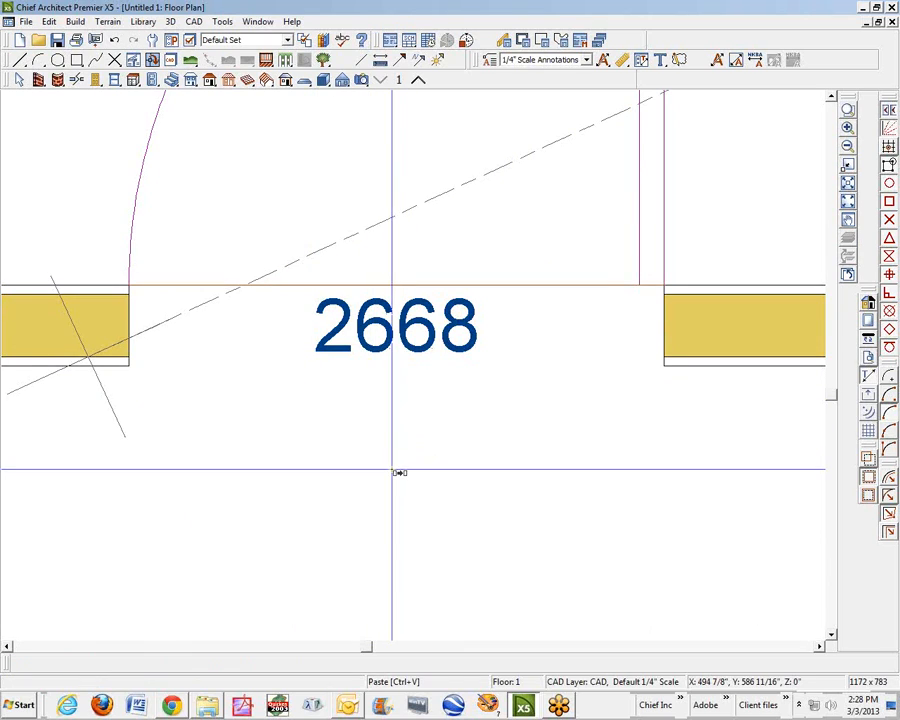
left_click(434, 491)
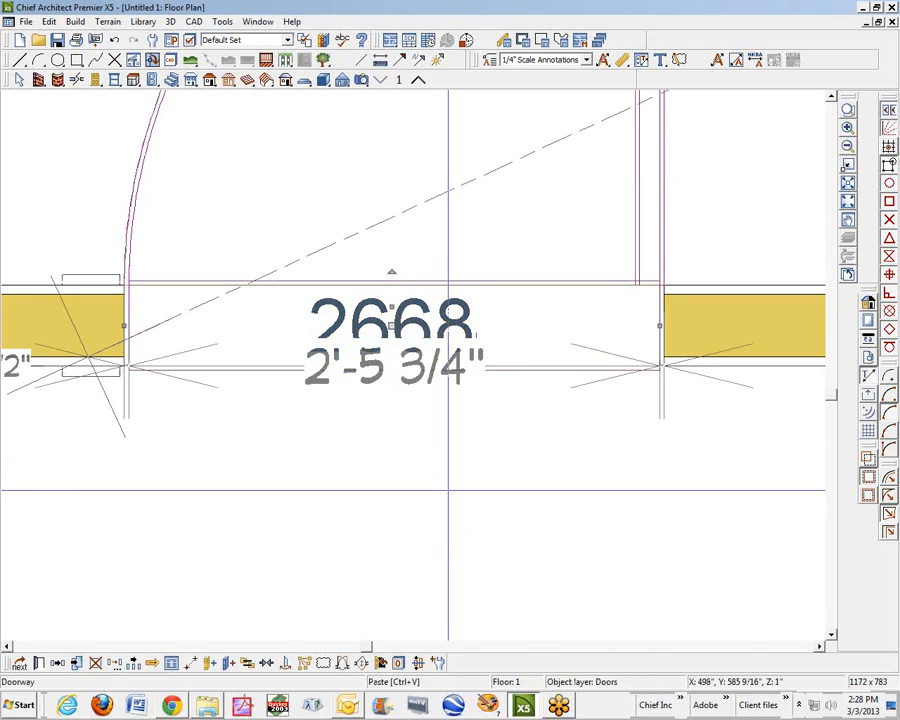
left_click(38, 663)
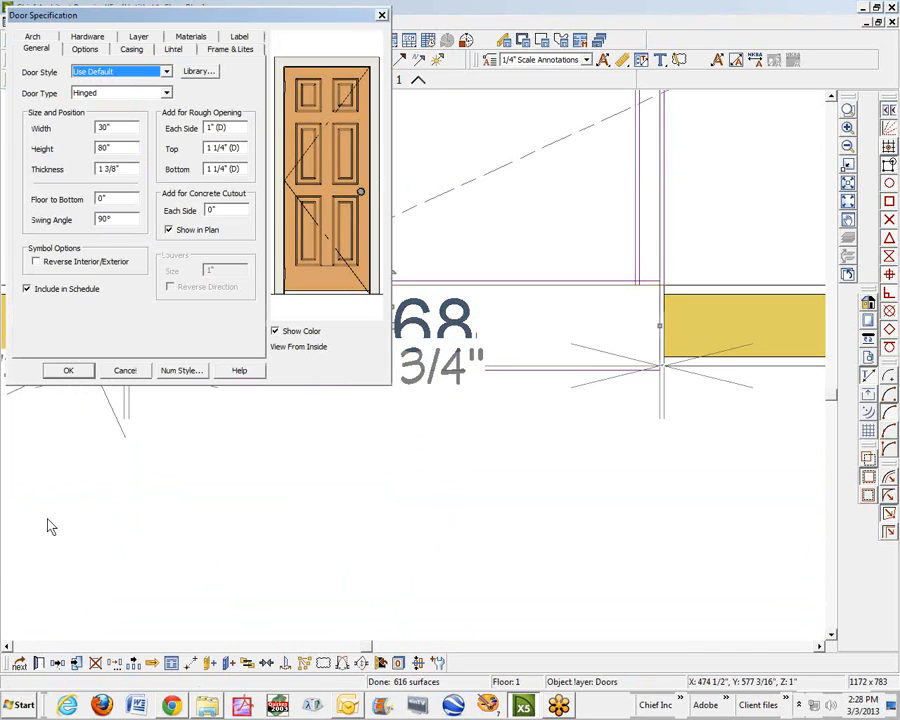
left_click(125, 370)
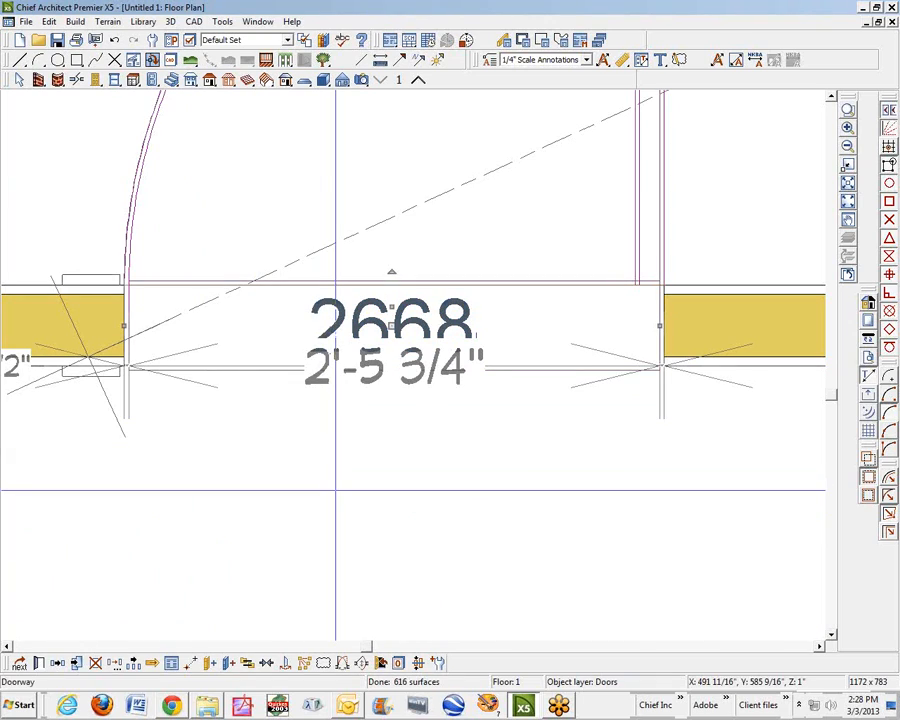
left_click(335, 490)
Select the door's 3D molding polyline, verify its assigned molding in the specification, and copy the polyline.
left_click(385, 281)
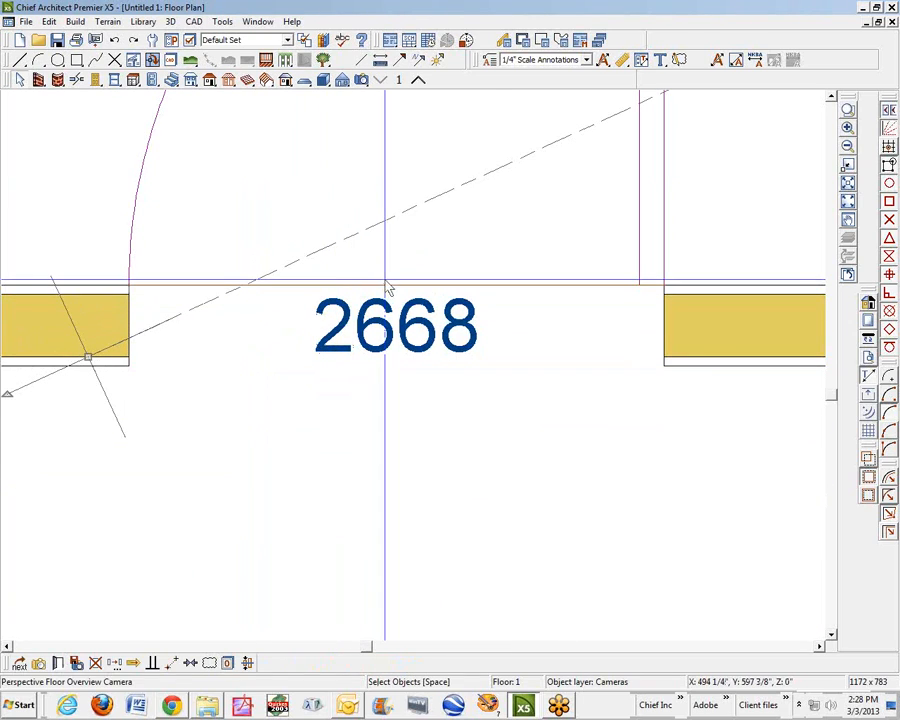
left_click(479, 368)
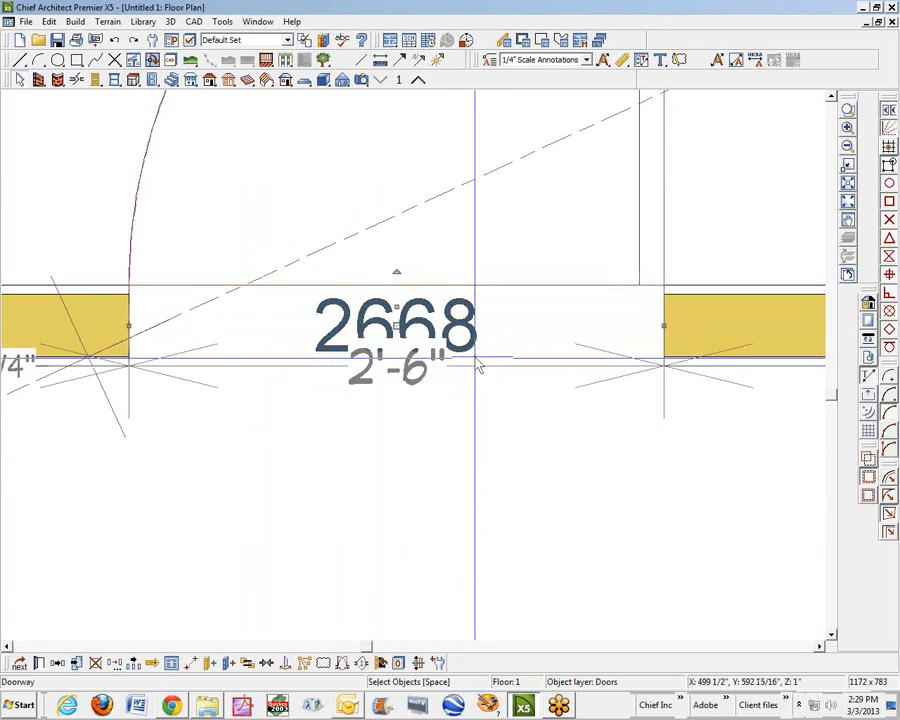
left_click(419, 438)
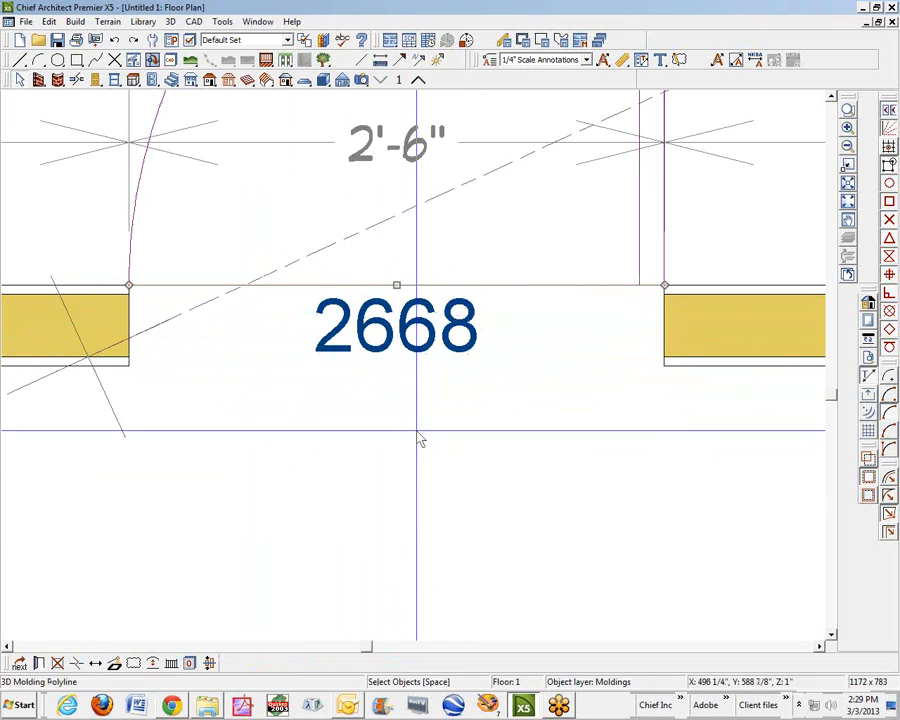
left_click(37, 665)
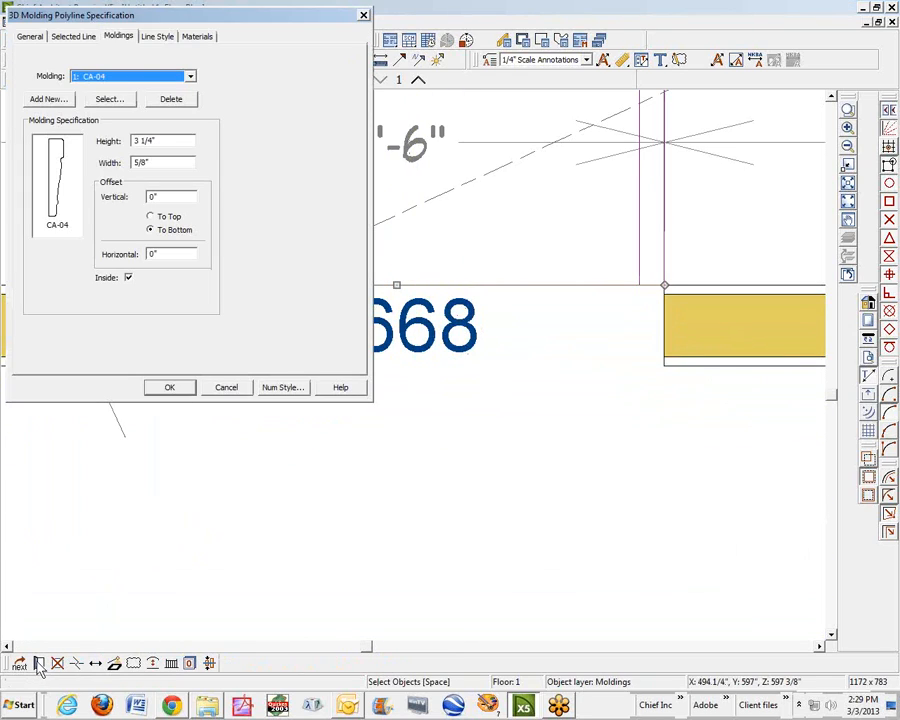
left_click(242, 389)
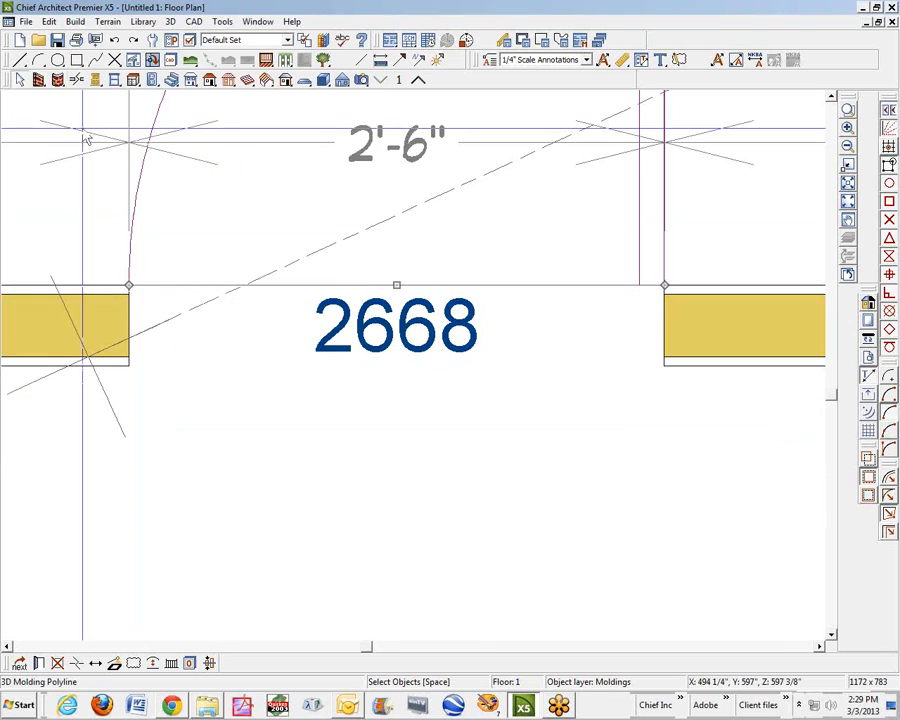
left_click(50, 21)
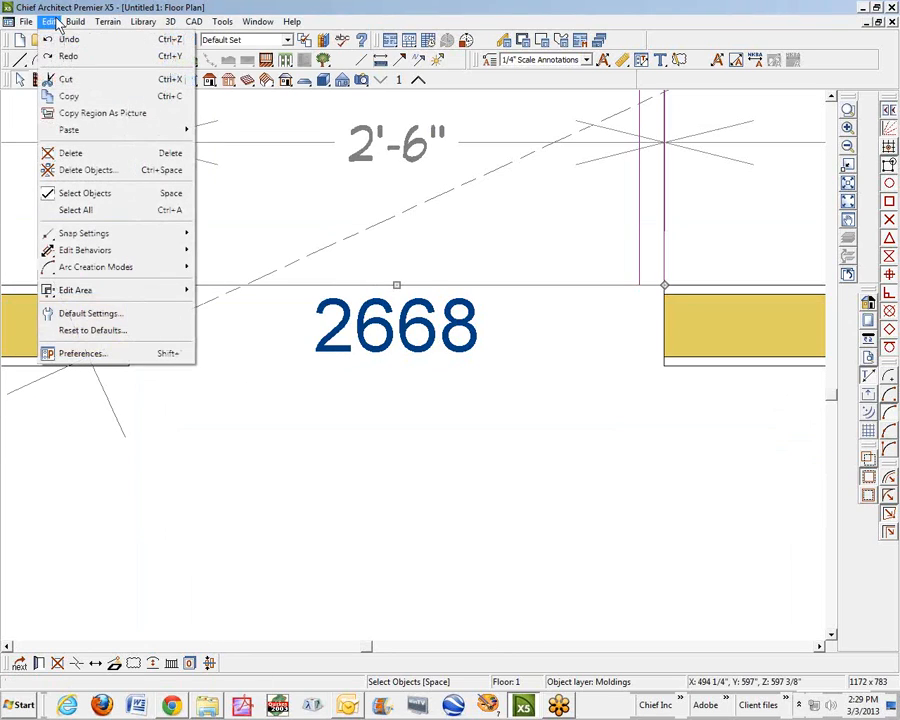
mouse_move(90, 133)
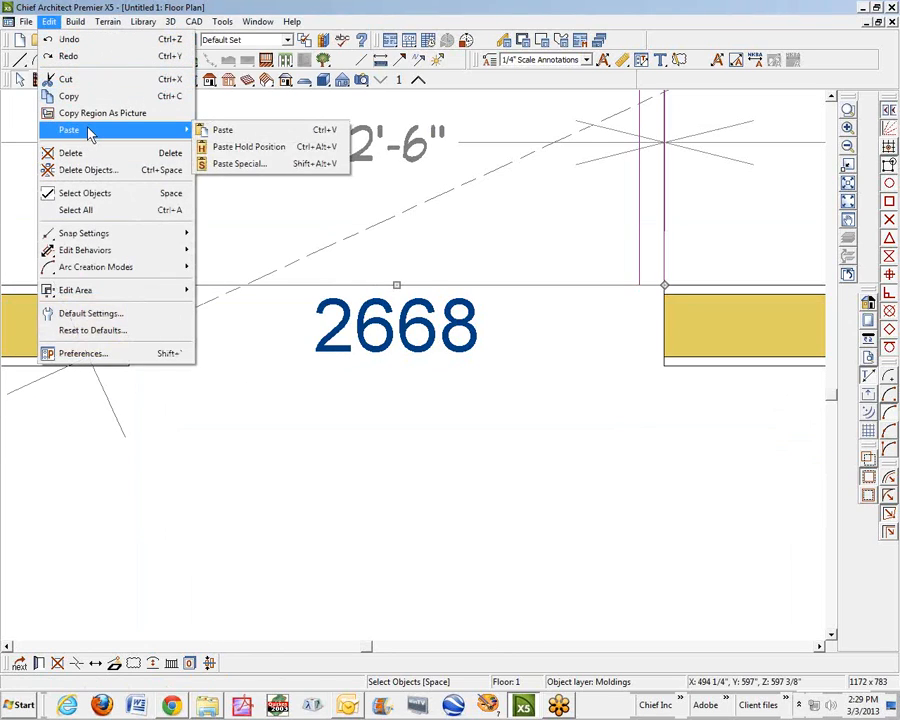
left_click(64, 96)
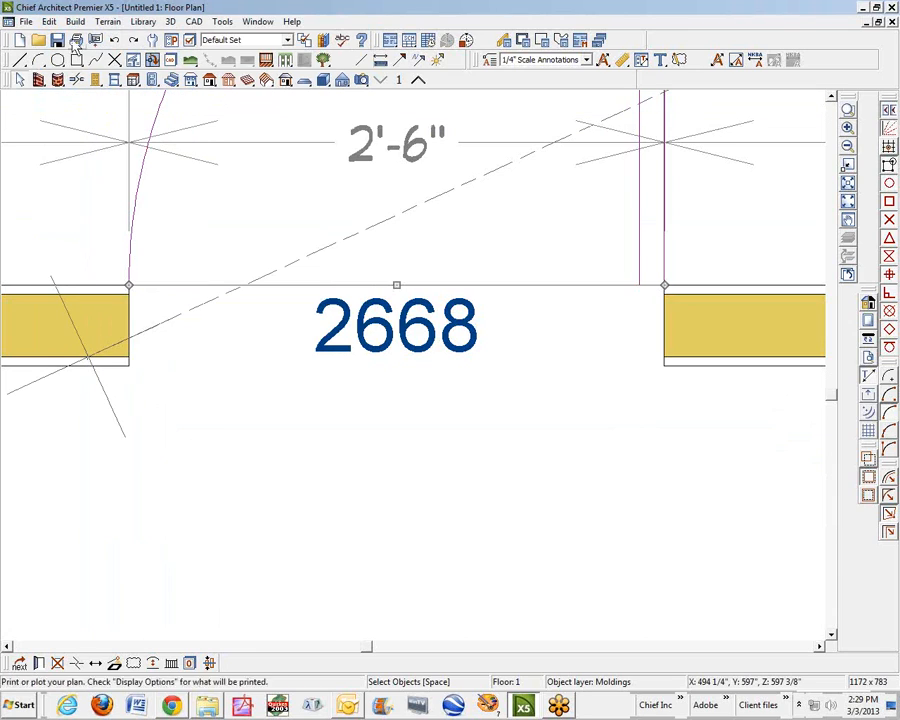
Paste the molding polyline on the opposite side of the partition wall and shift its head edge onto that wall face.
left_click(50, 22)
mouse_move(90, 131)
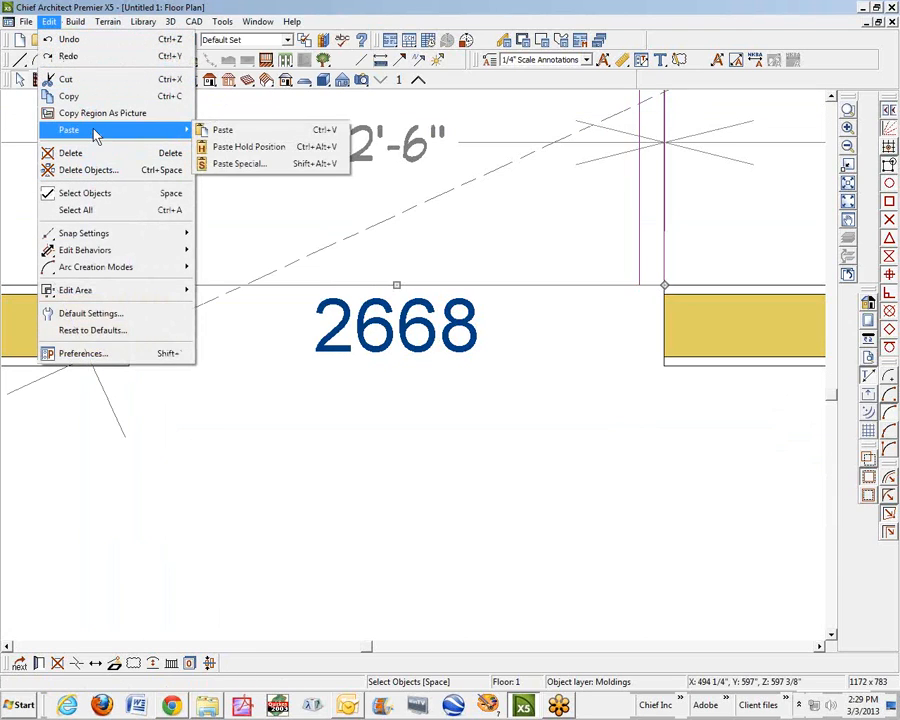
left_click(237, 134)
left_click(398, 490)
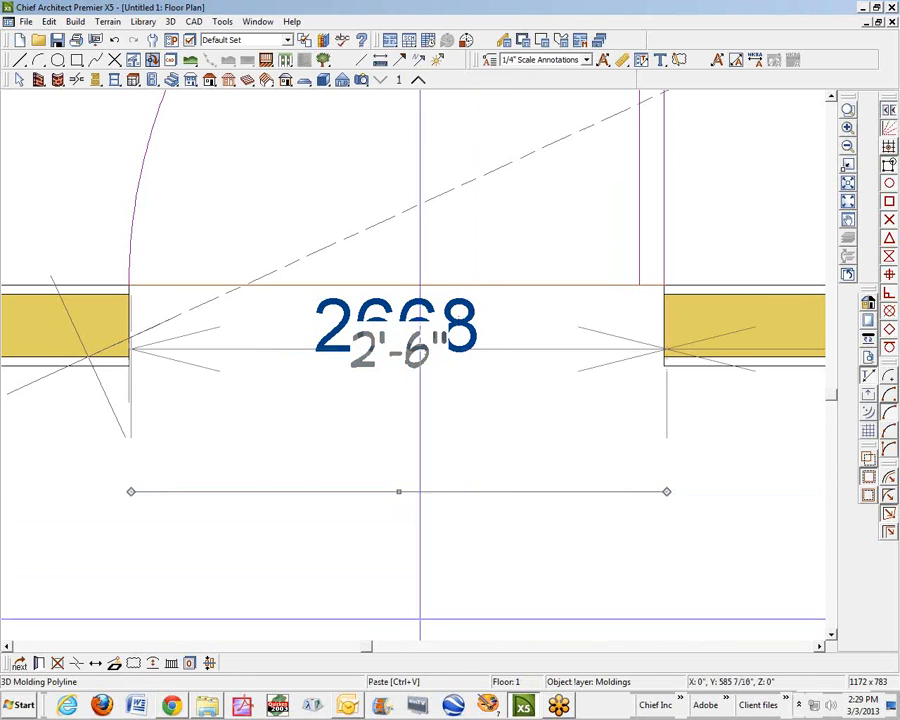
left_click_drag(398, 490, 397, 366)
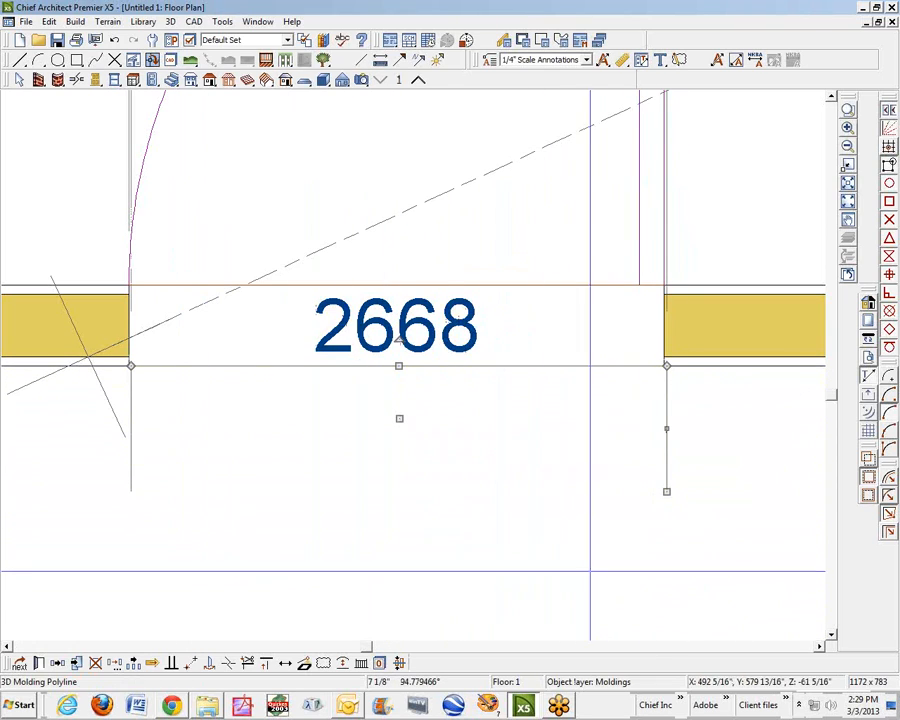
Align the hinge-side leg of the pasted molding polyline with the edge of the door opening.
left_click(847, 113)
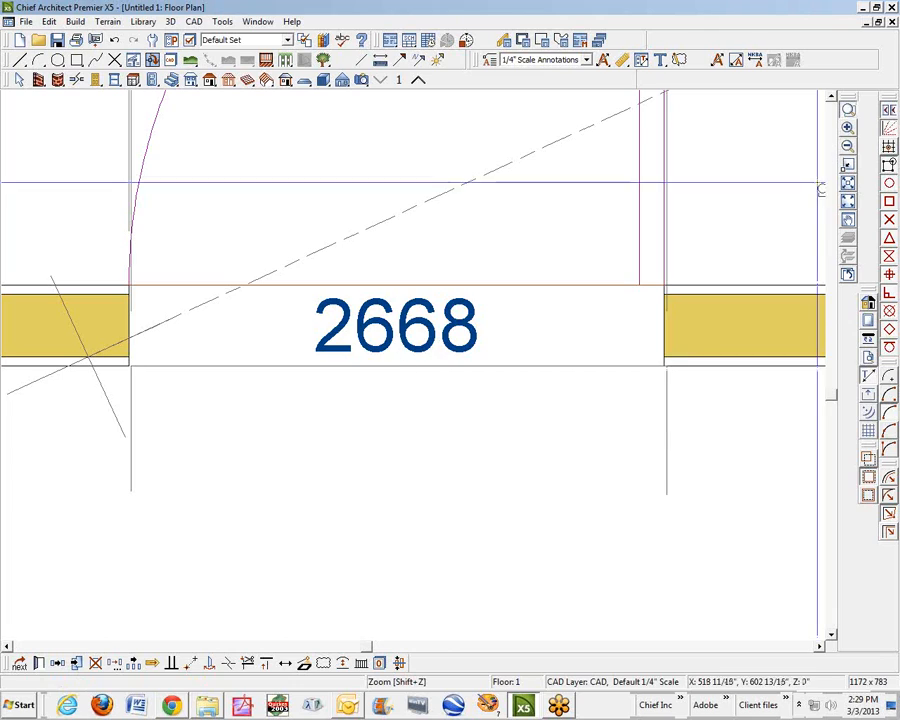
left_click_drag(606, 338, 722, 545)
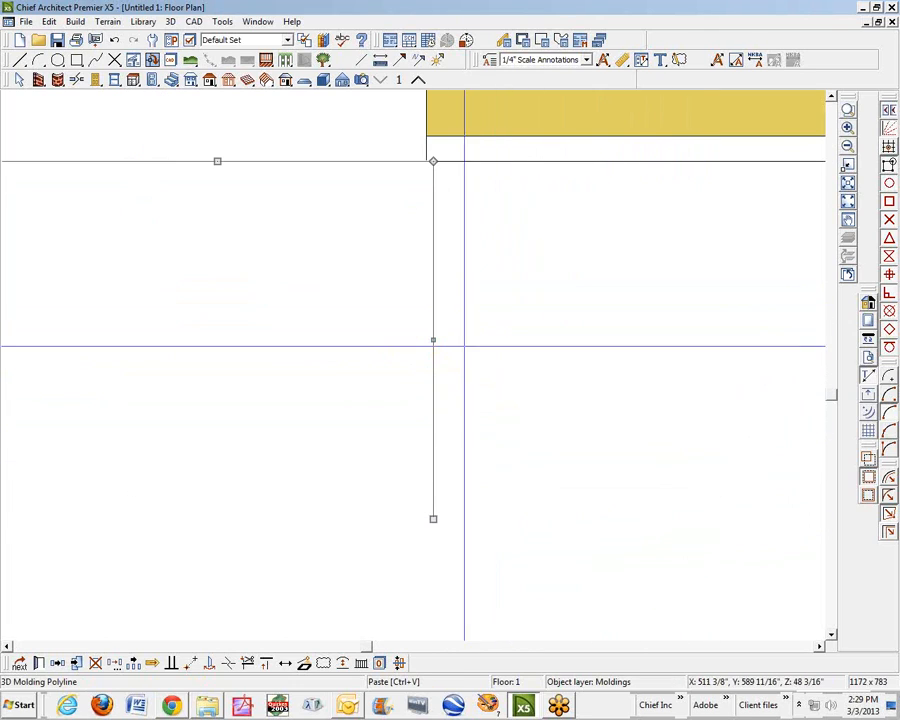
left_click_drag(433, 341, 426, 150)
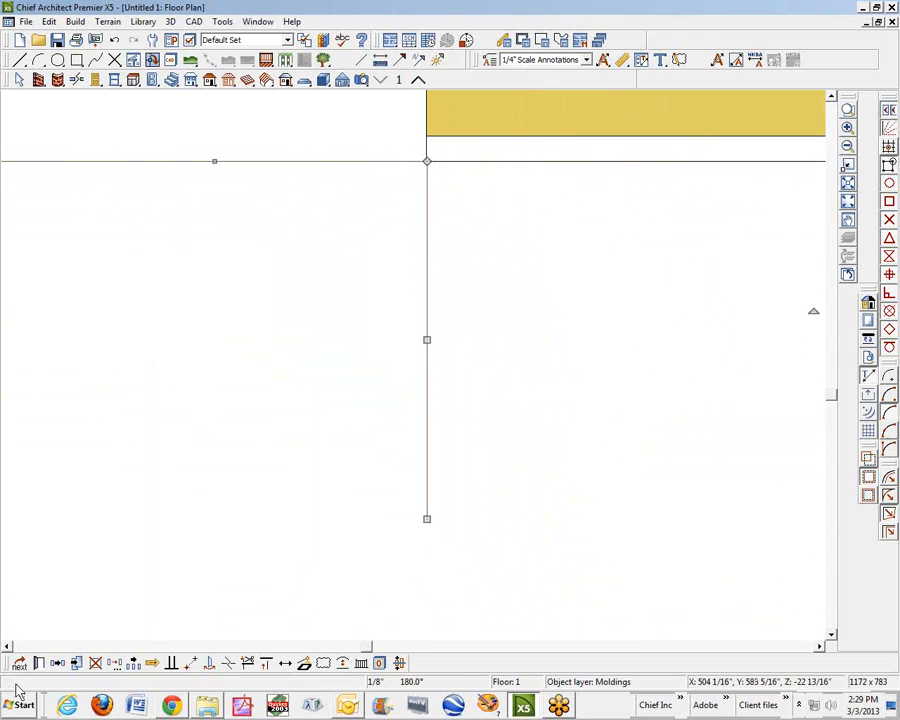
Align the pasted polyline's latch-side leg with the opposite edge of the door opening and its head edge with the wall face.
left_click(7, 647)
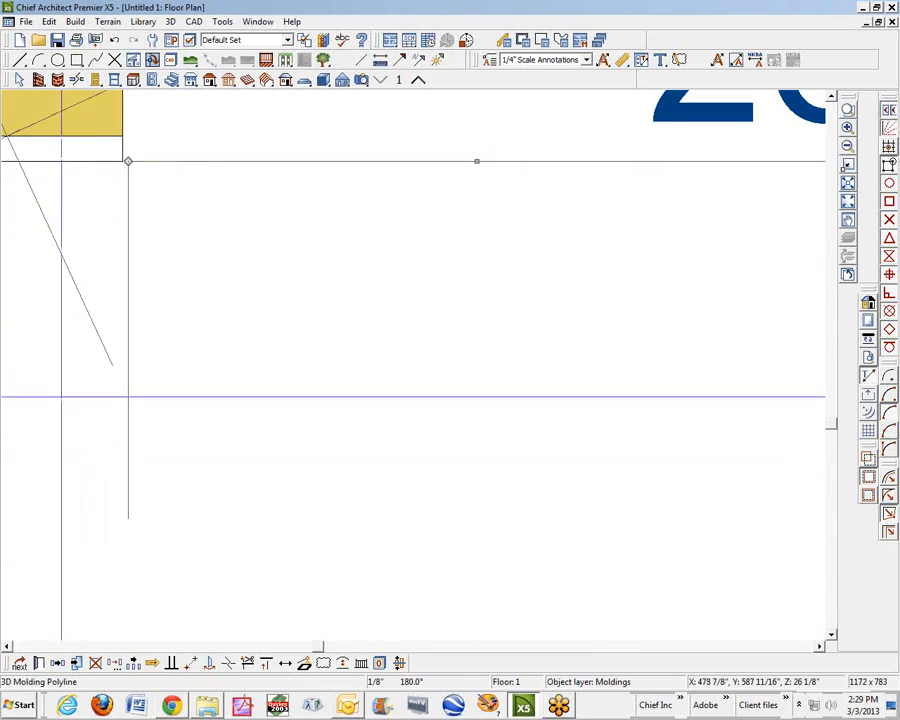
left_click(126, 322)
left_click(127, 325)
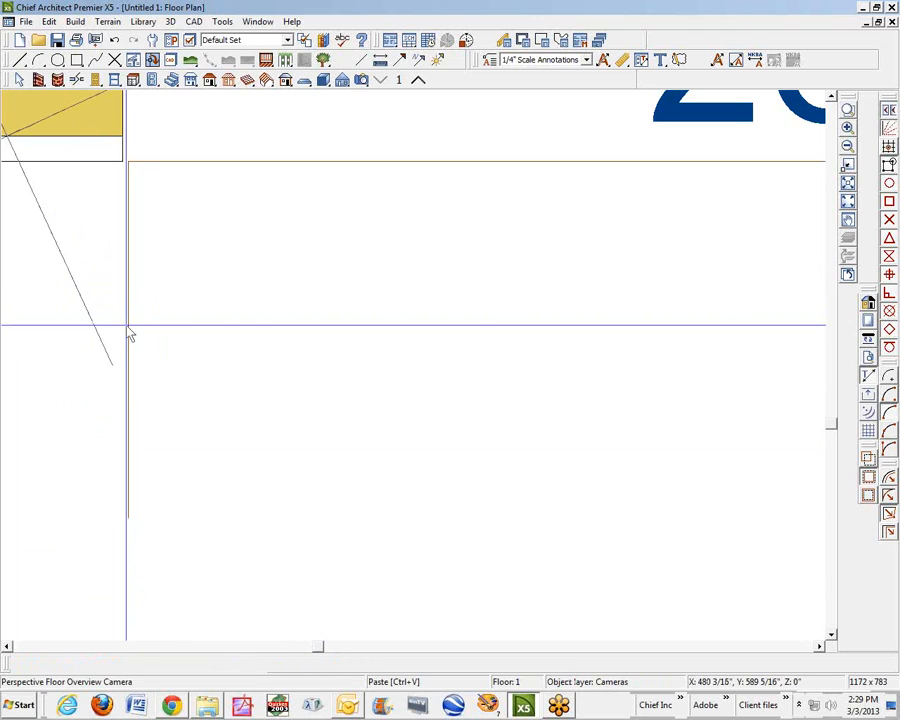
key("Tab")
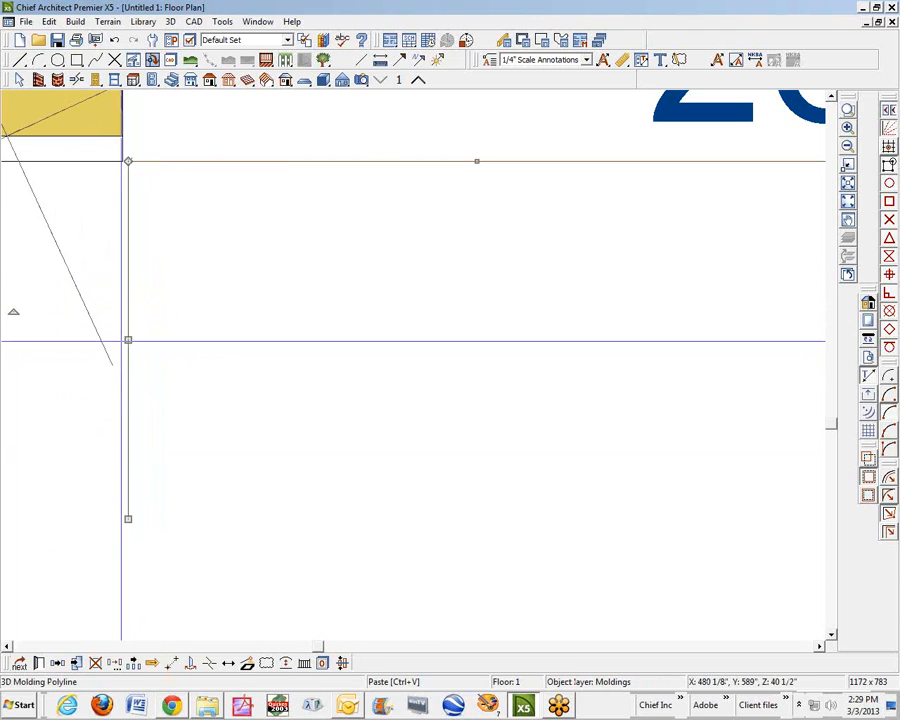
left_click_drag(128, 338, 117, 161)
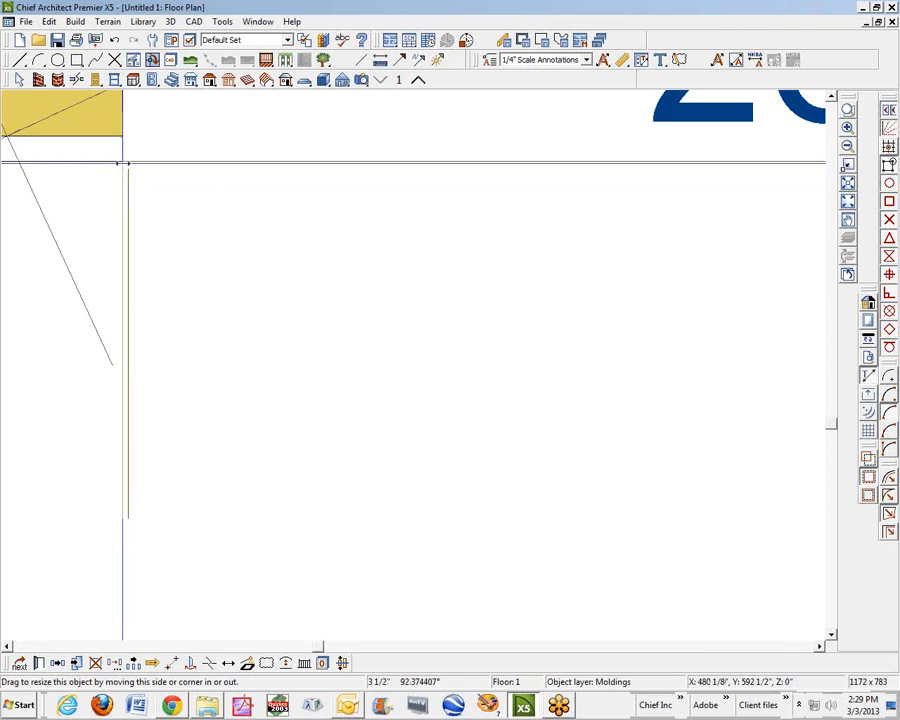
left_click_drag(122, 163, 122, 162)
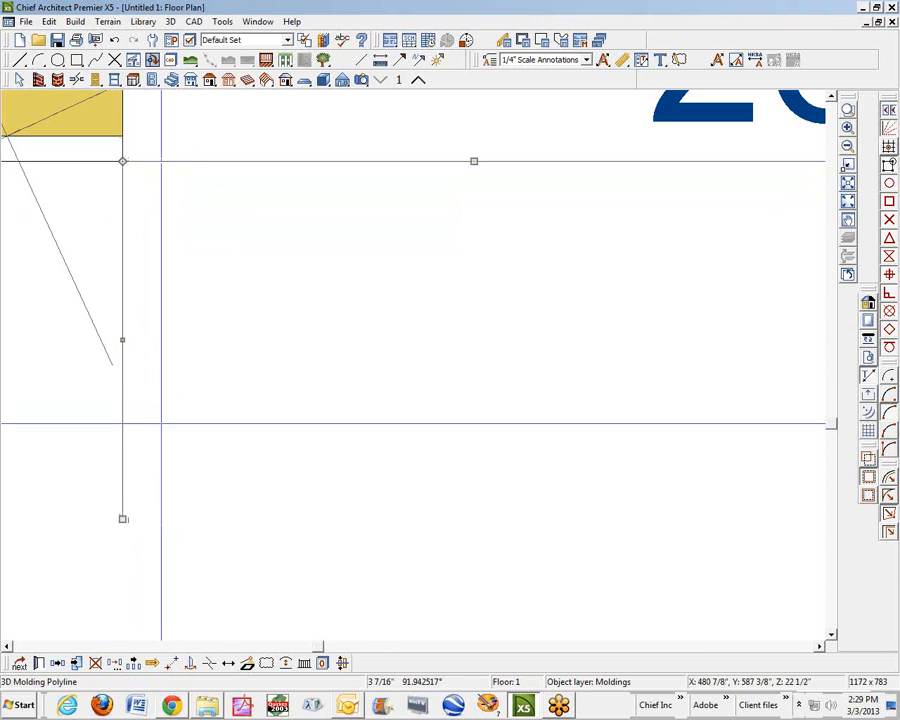
Inspect the pasted casing from the other side of the partition in the perspective overview, check the wall elevation, and close the elevation.
key("space")
key("ctrl+Tab")
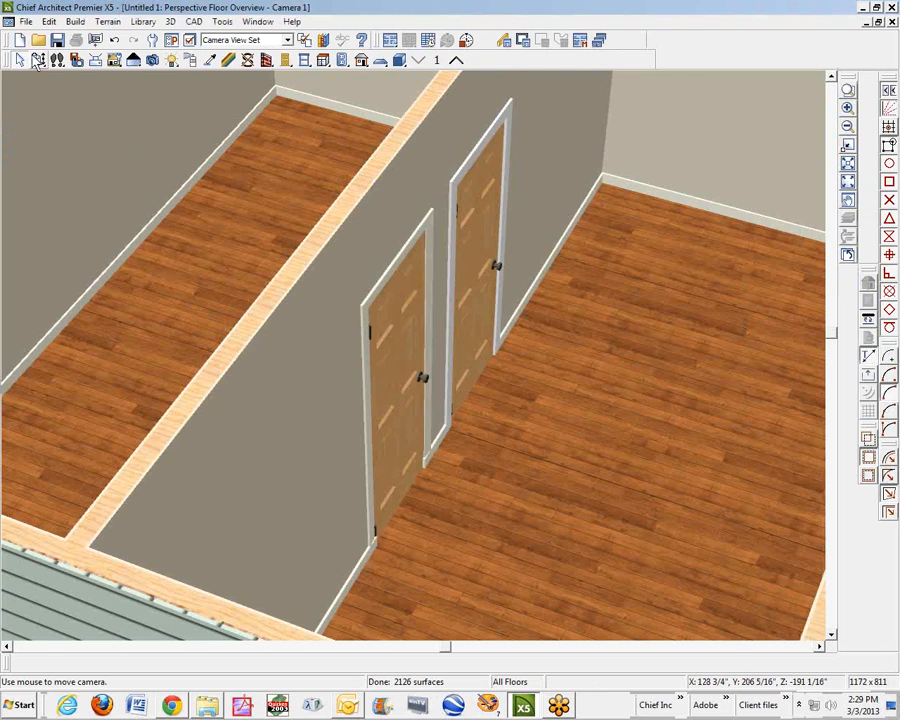
left_click_drag(293, 345, 515, 256)
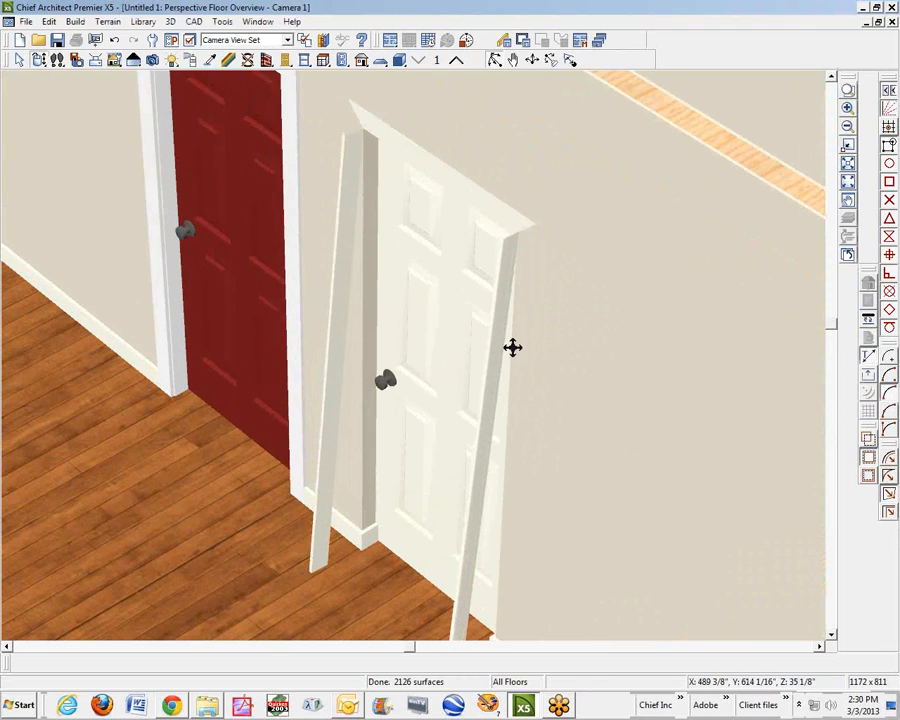
key("ctrl+Tab")
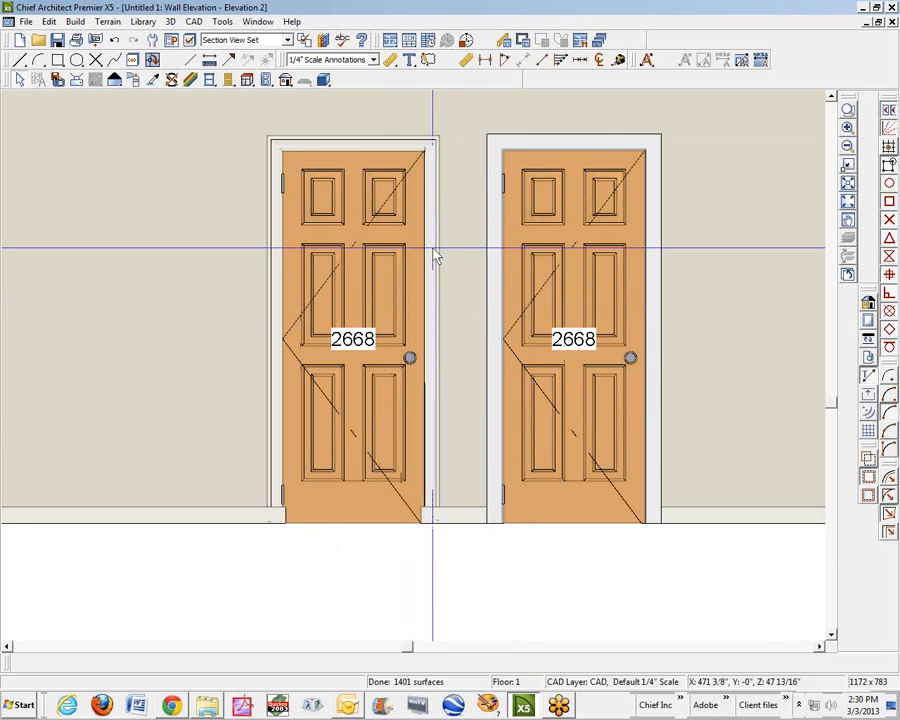
key("ctrl+Tab")
key("ctrl+Tab")
key("ctrl+Tab")
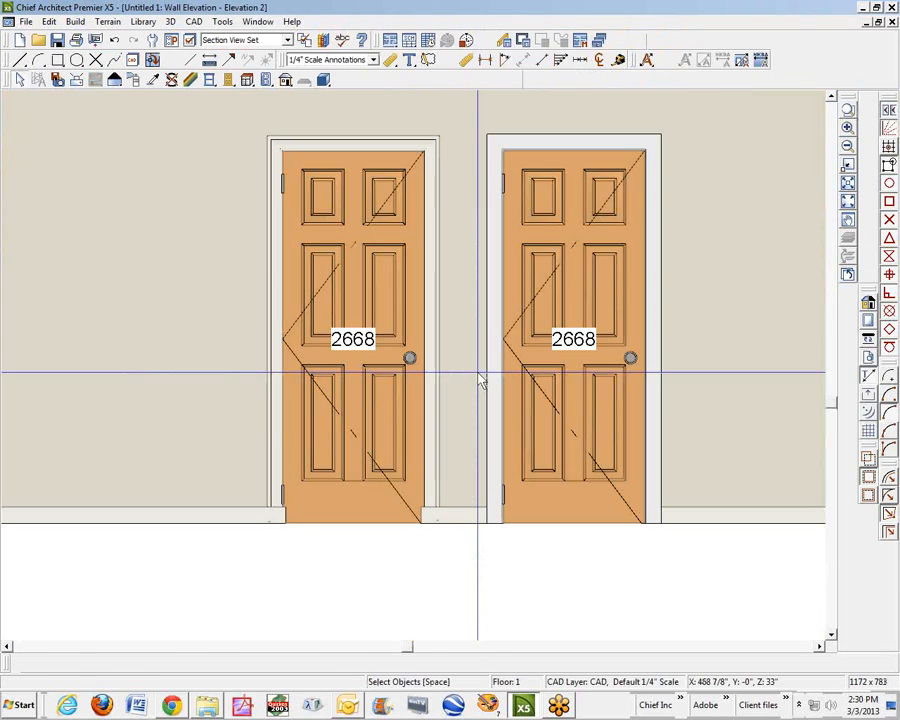
left_click(890, 24)
Bring the end of the pasted polyline's latch-side leg onto the partition wall face in the floor plan.
scroll(717, 328, "up", 2)
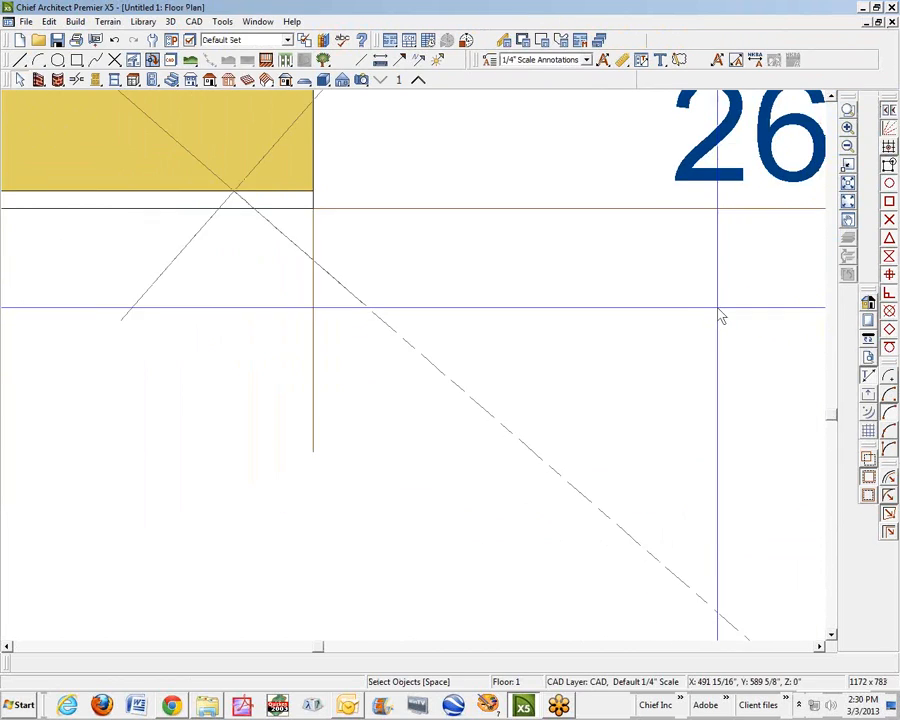
scroll(639, 370, "down", 1)
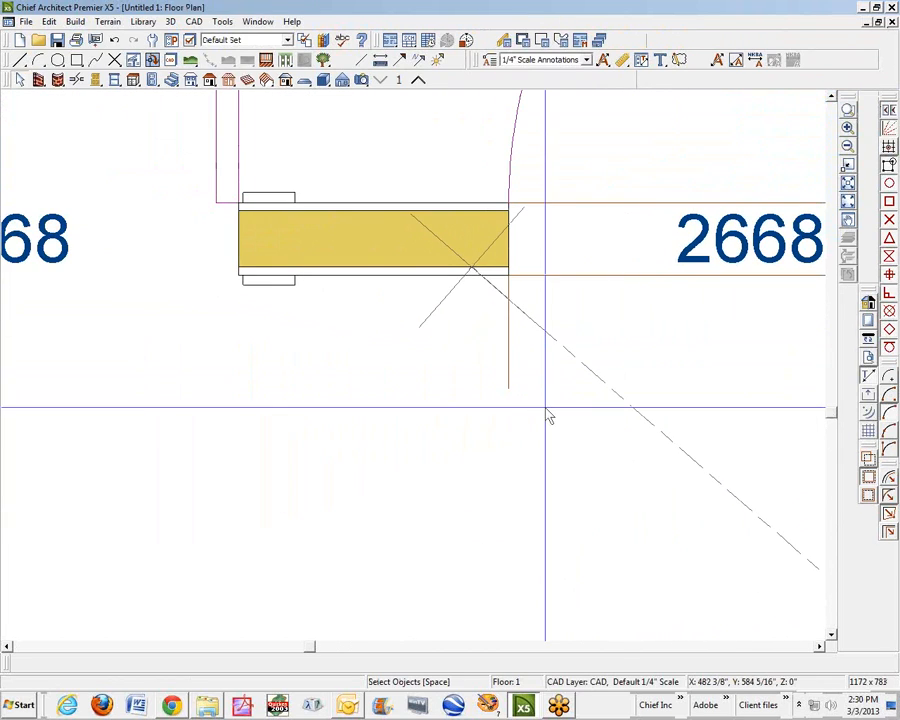
scroll(530, 381, "up", 1)
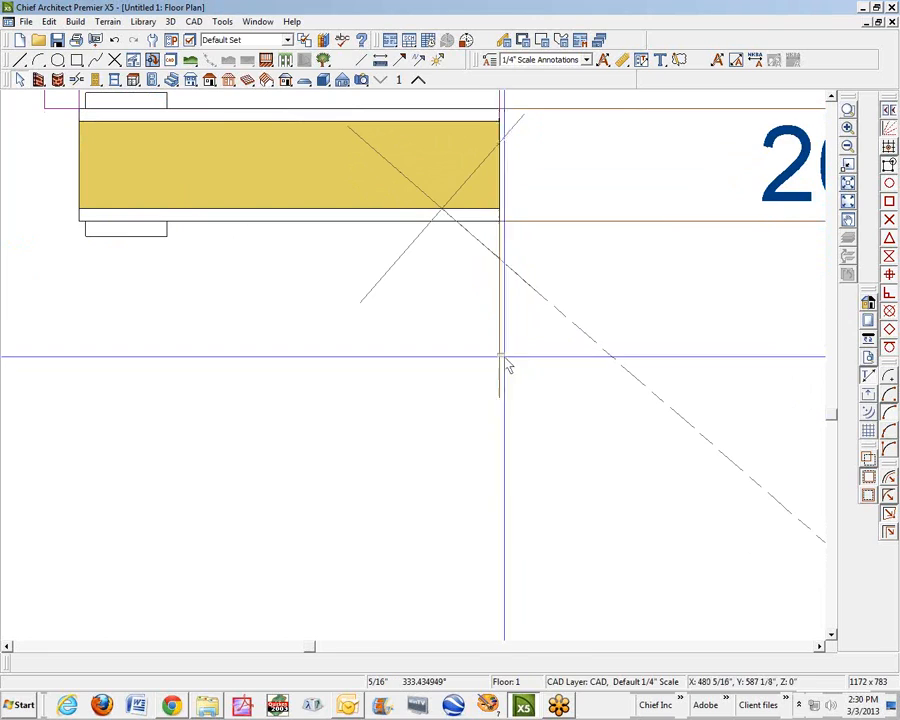
left_click(550, 400)
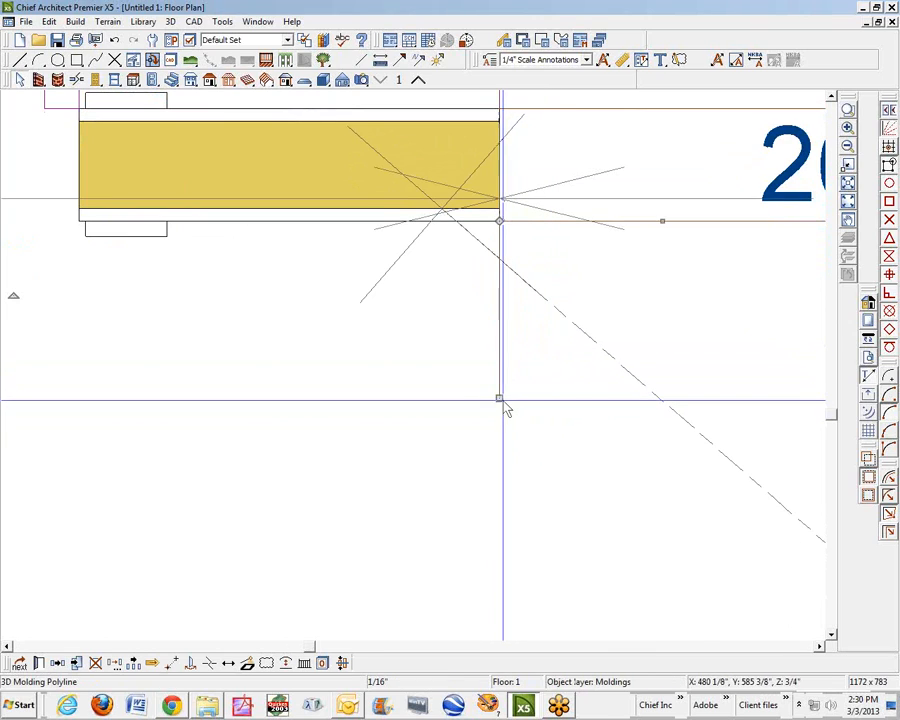
left_click_drag(499, 398, 499, 221)
Bring the end of the pasted polyline's hinge-side leg onto the partition wall face.
left_click(819, 646)
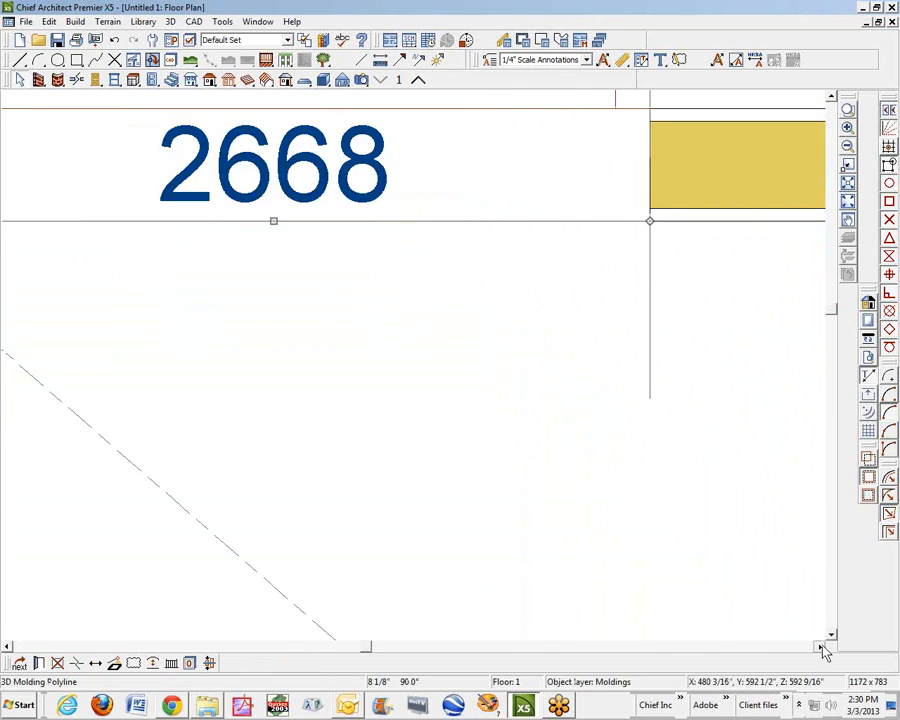
left_click(819, 646)
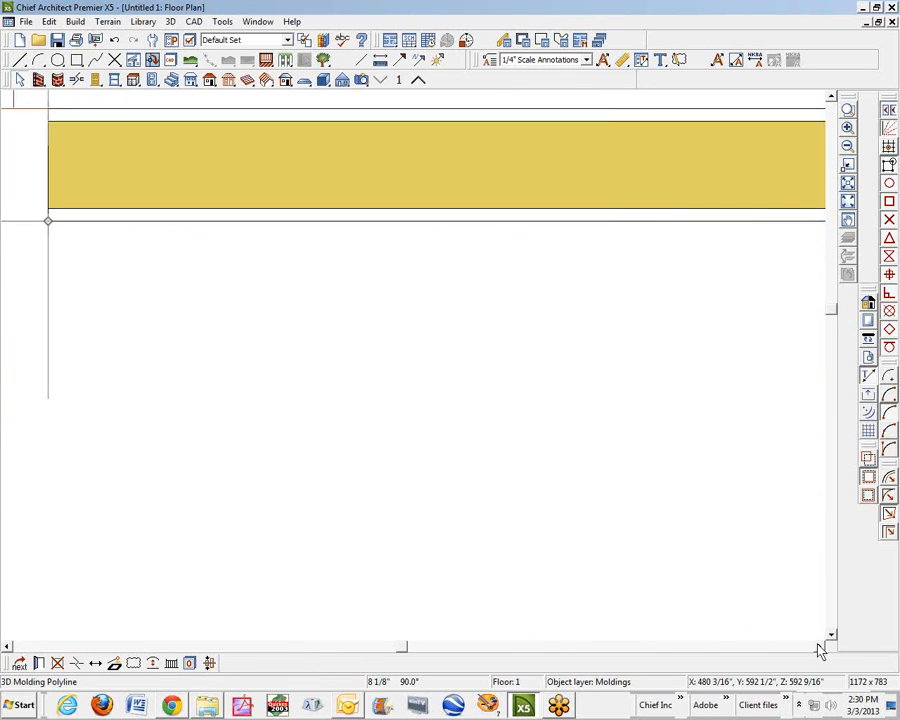
left_click(47, 331)
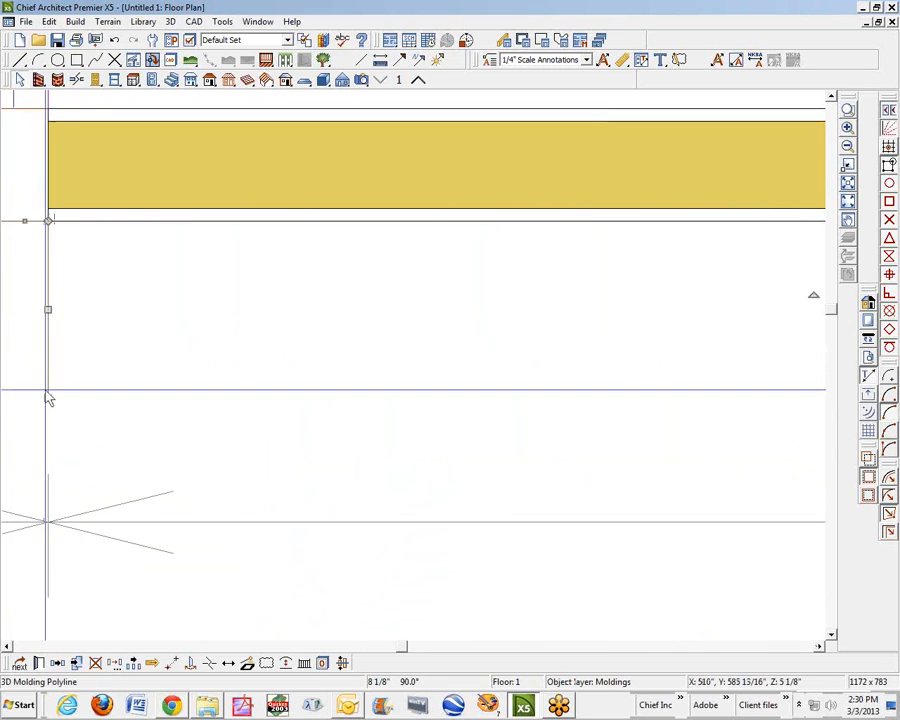
left_click_drag(47, 398, 48, 221)
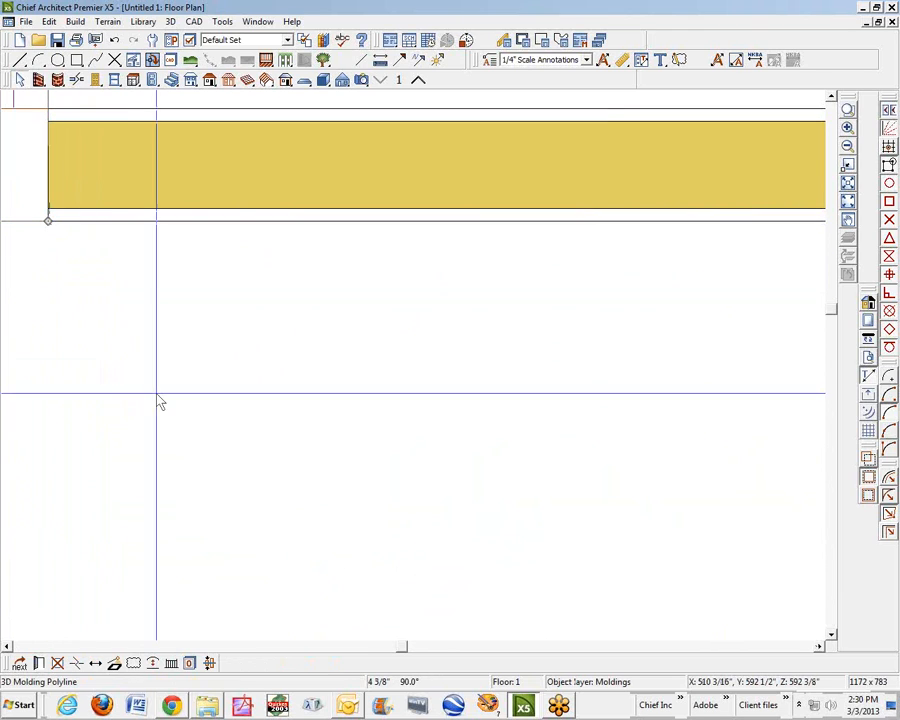
Examine the corrected casing around the white door in the perspective overview, viewing the partition from a wider angle.
key("ctrl+Tab")
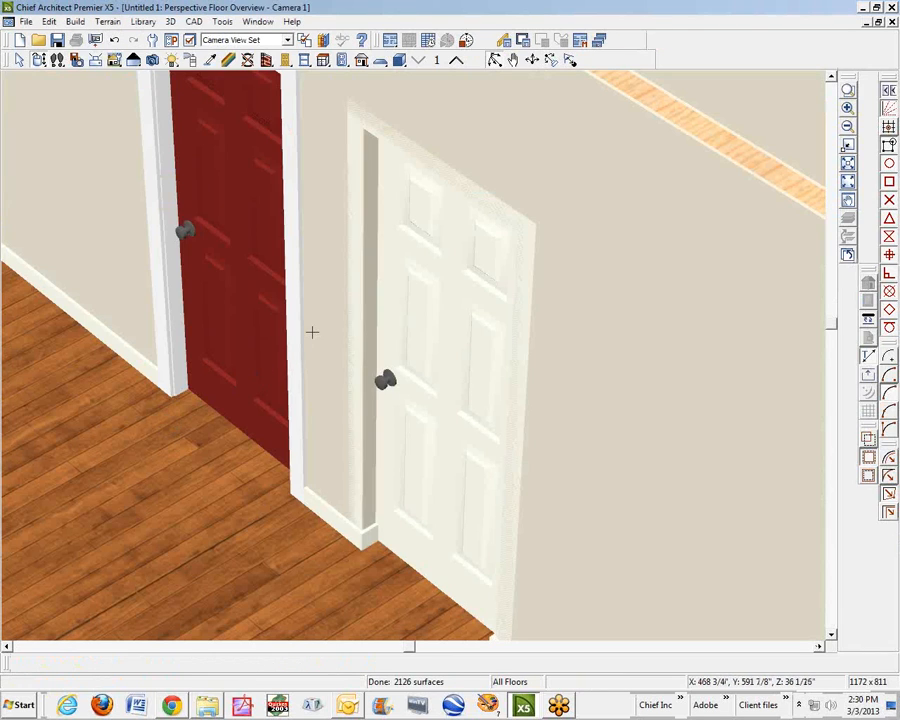
scroll(312, 332, "down", 5)
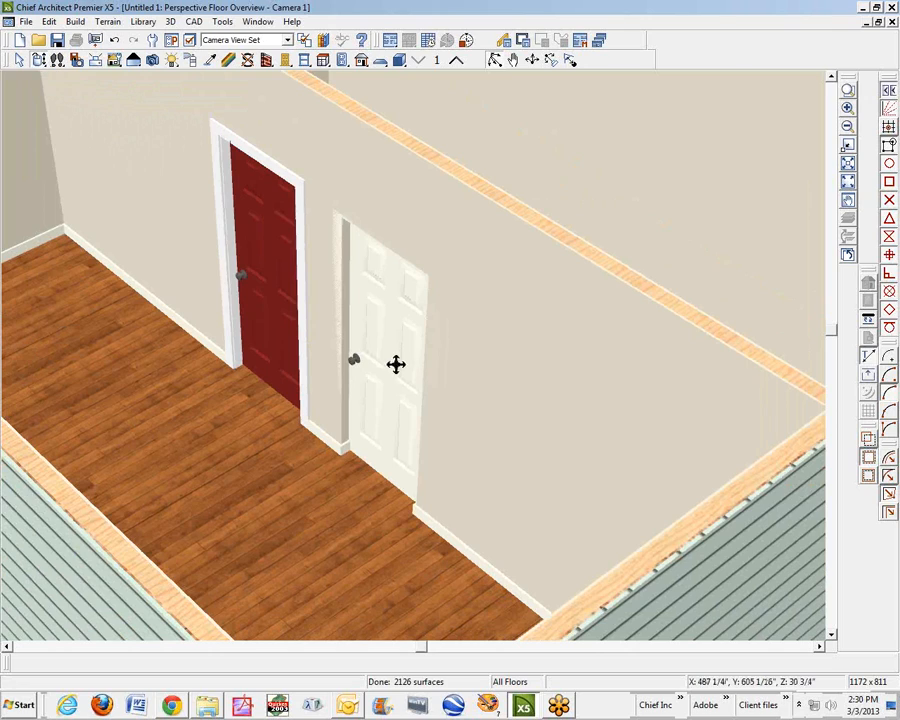
left_click_drag(396, 364, 418, 364)
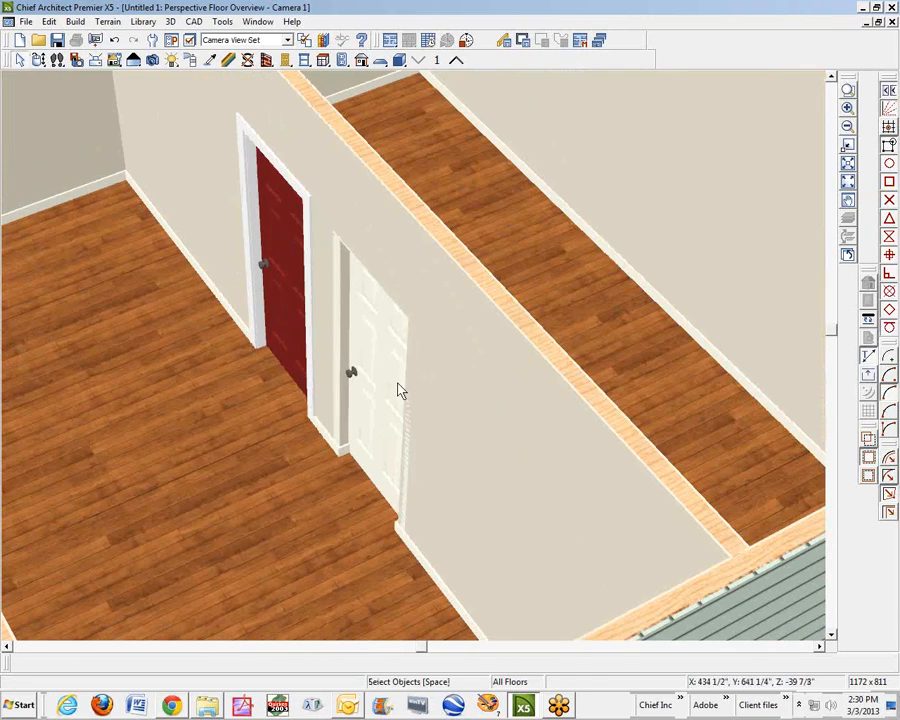
Try to select the white door's molding polyline along its casing edge in the perspective overview.
left_click(409, 406)
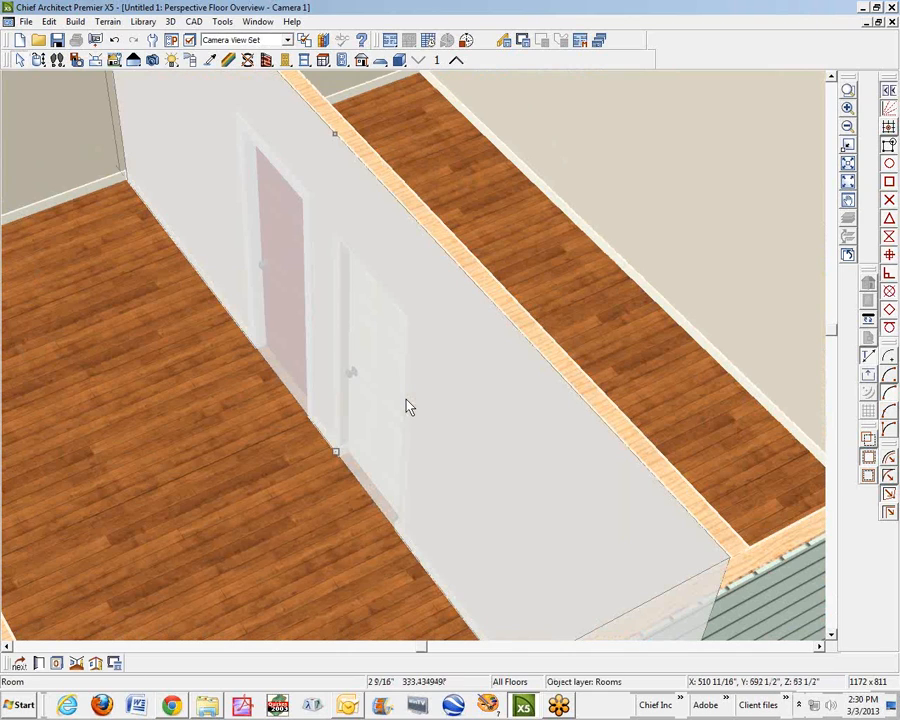
left_click(409, 406)
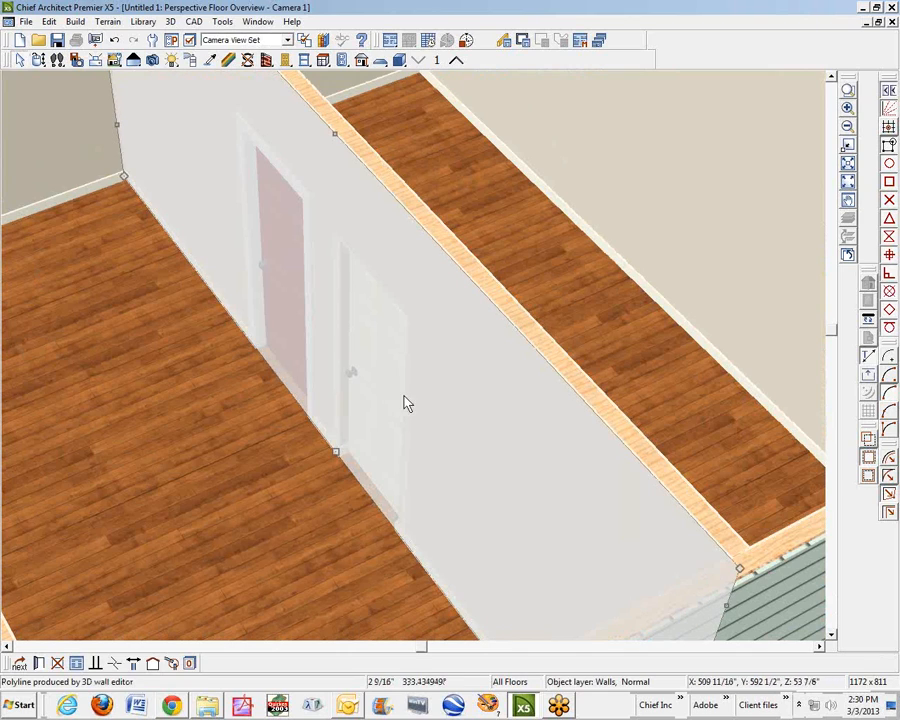
left_click(405, 395)
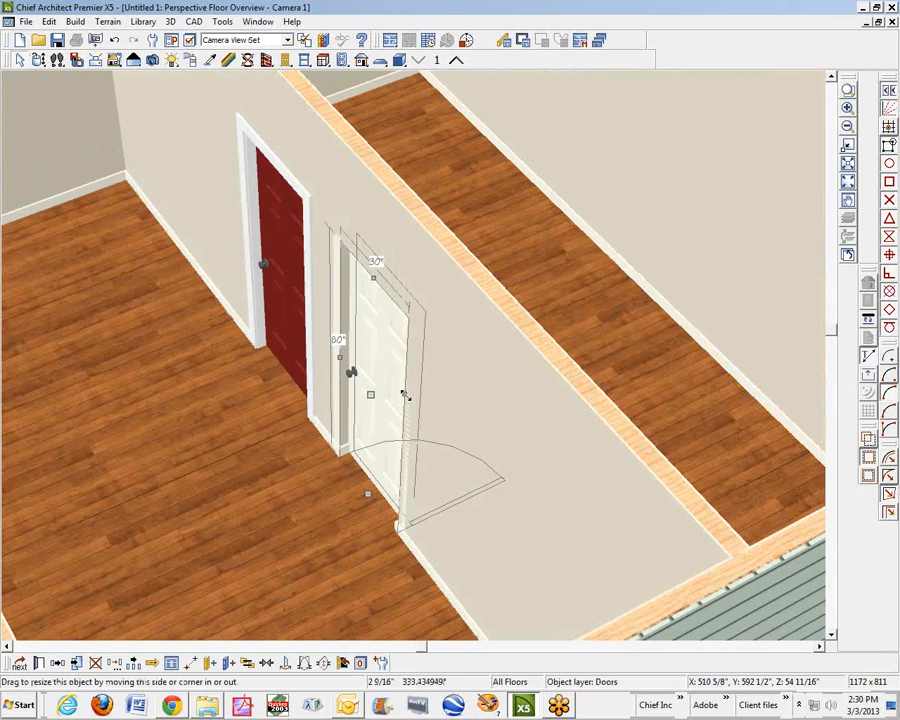
key("Escape")
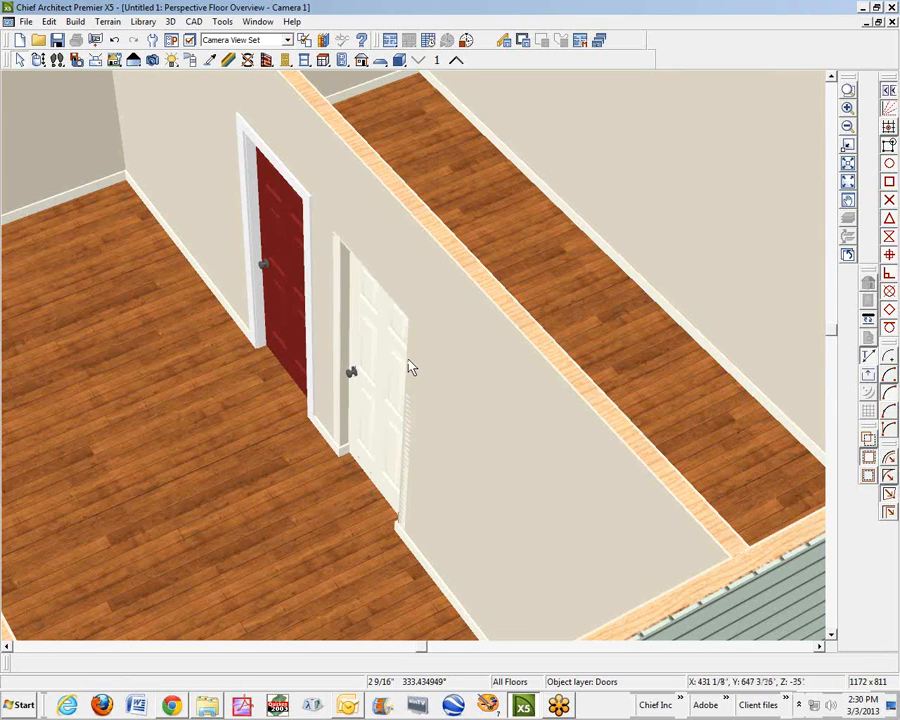
left_click(410, 367)
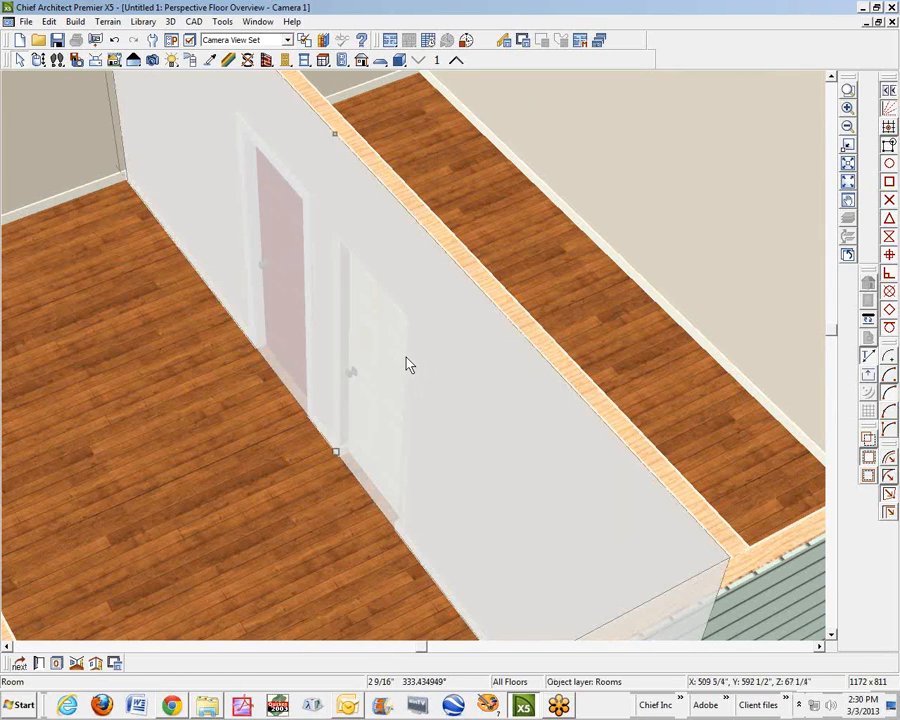
left_click(405, 358)
left_click(405, 357)
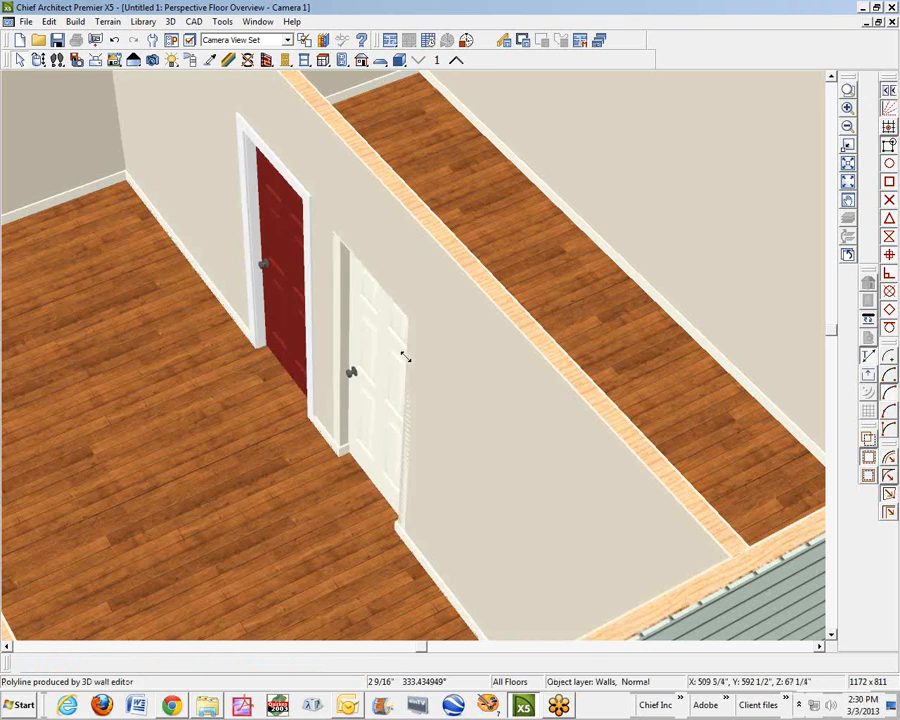
In the floor plan, assign the plan material Color - Spectrum to the white door's CA-04 3D molding polyline.
key("ctrl+Tab")
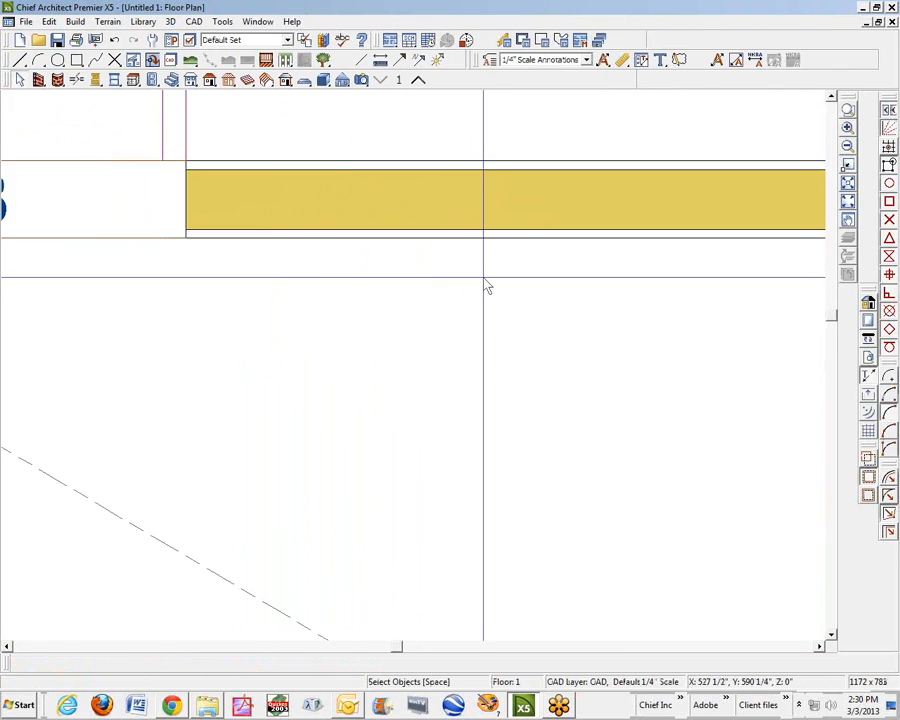
scroll(487, 287, "down", 2)
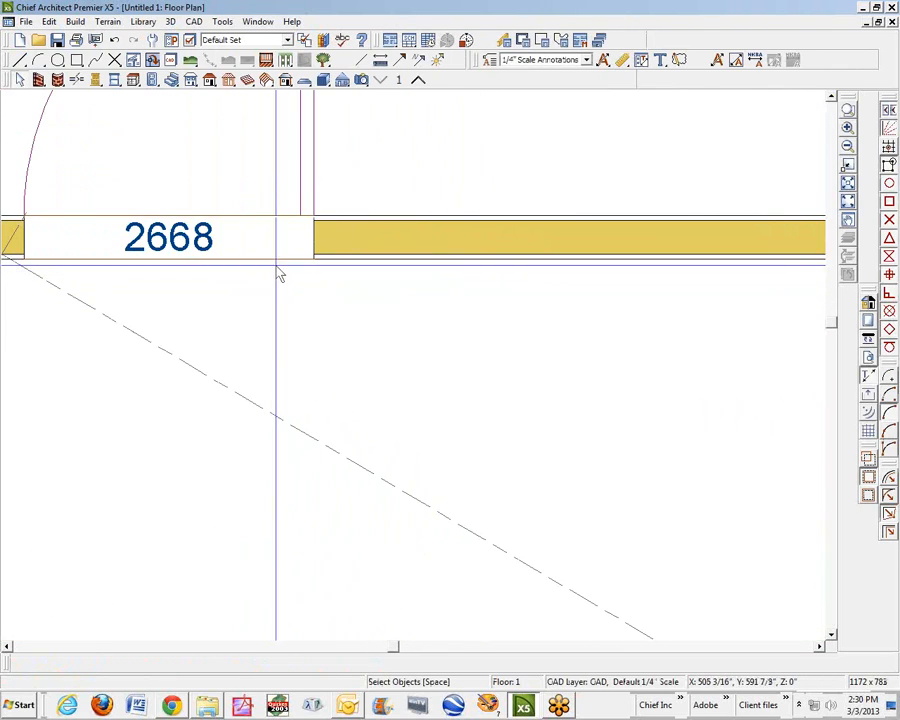
left_click(281, 260)
left_click(374, 328)
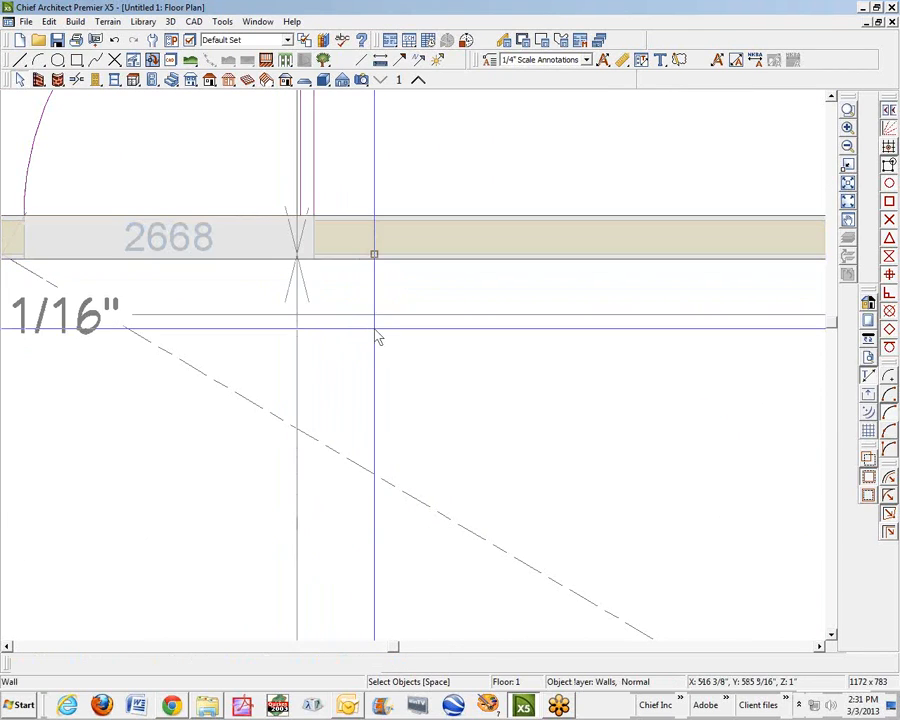
left_click(376, 344)
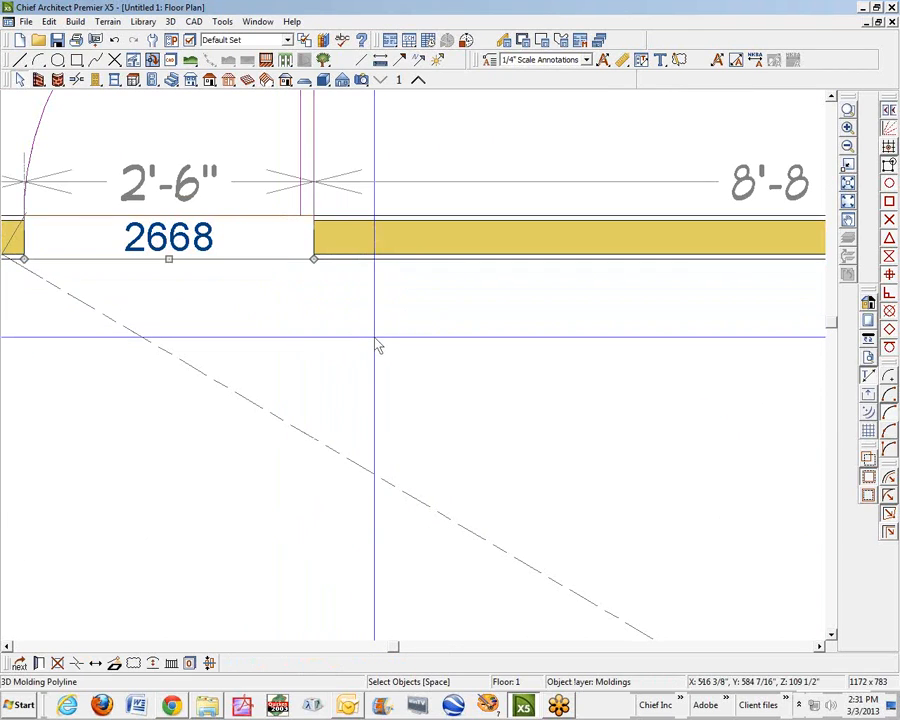
left_click(40, 663)
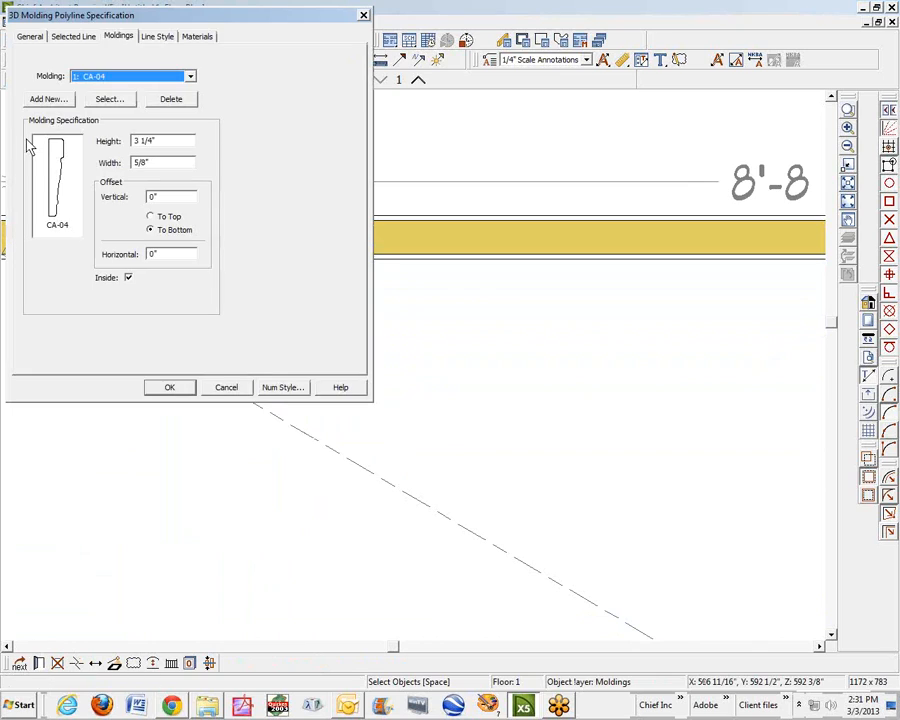
left_click(195, 37)
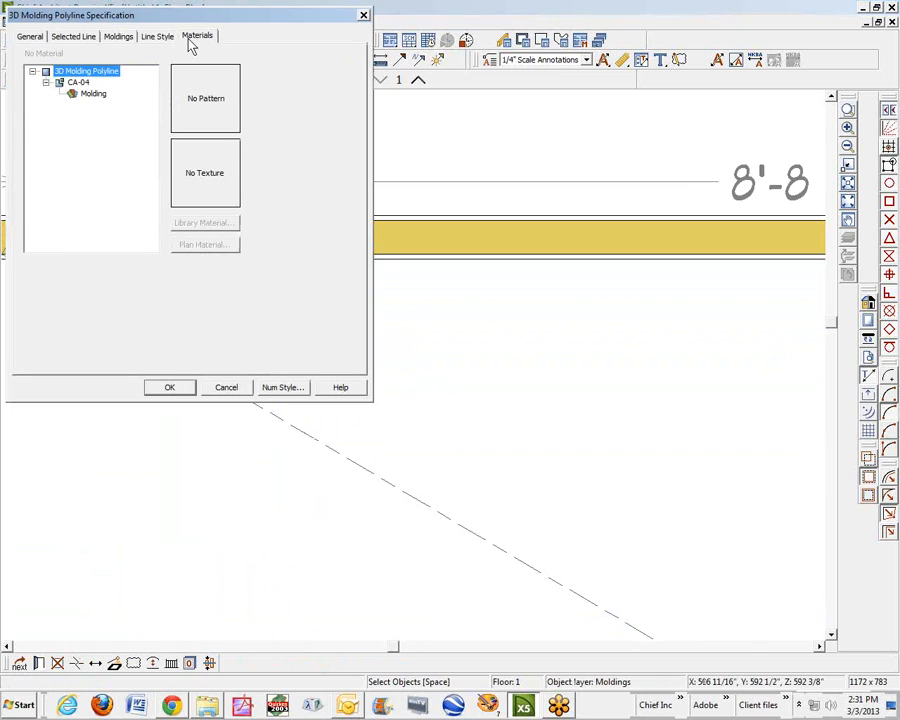
left_click(92, 94)
left_click(203, 246)
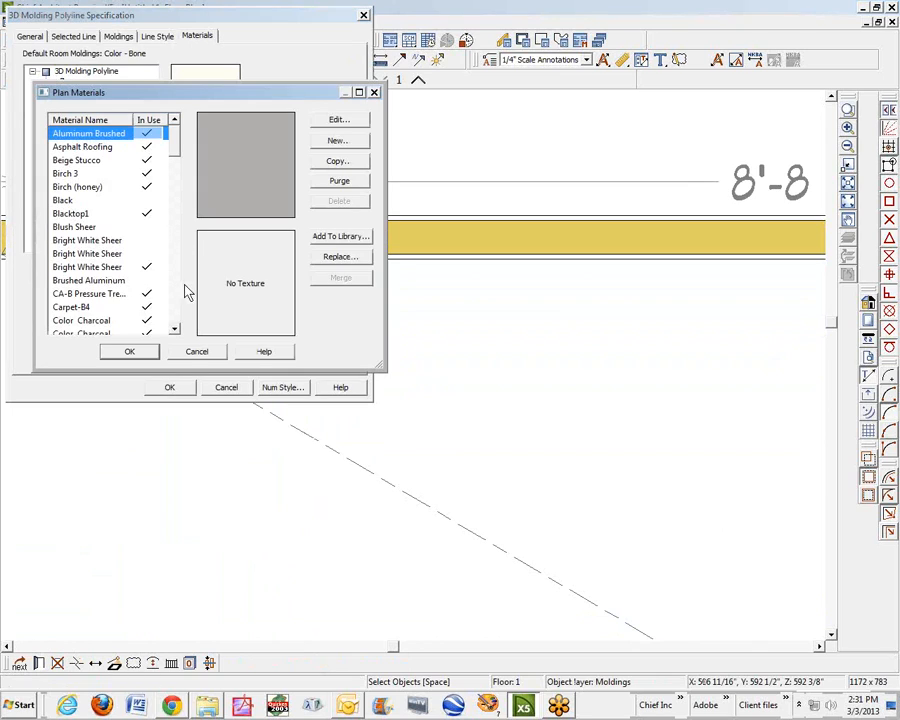
left_click(174, 328)
left_click(174, 328)
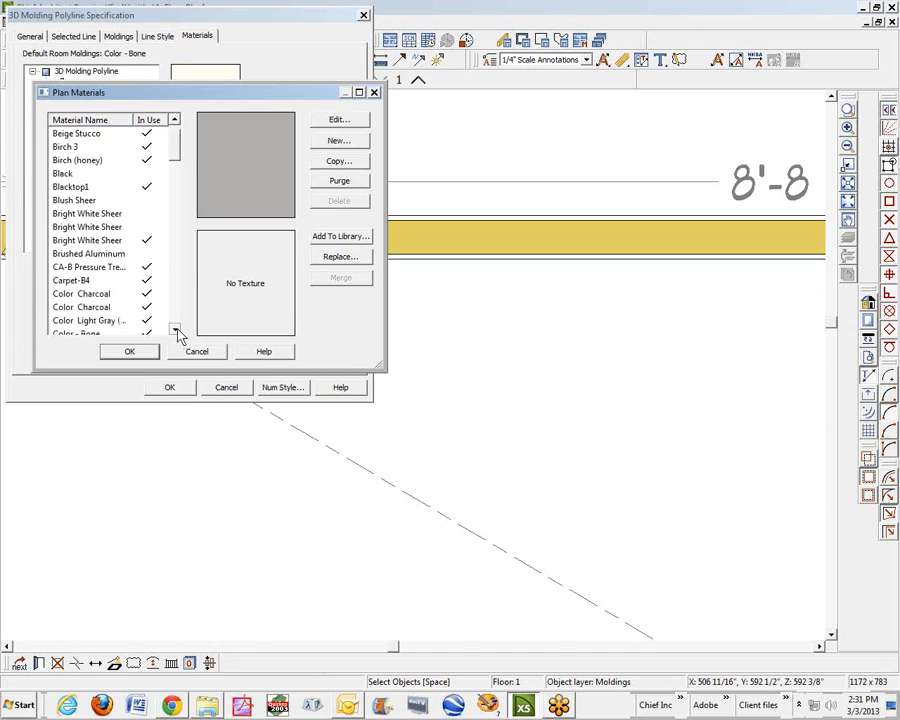
left_click(175, 331)
left_click(175, 331)
left_click(175, 331)
left_click(175, 331)
left_click(175, 331)
left_click(175, 331)
left_click(175, 331)
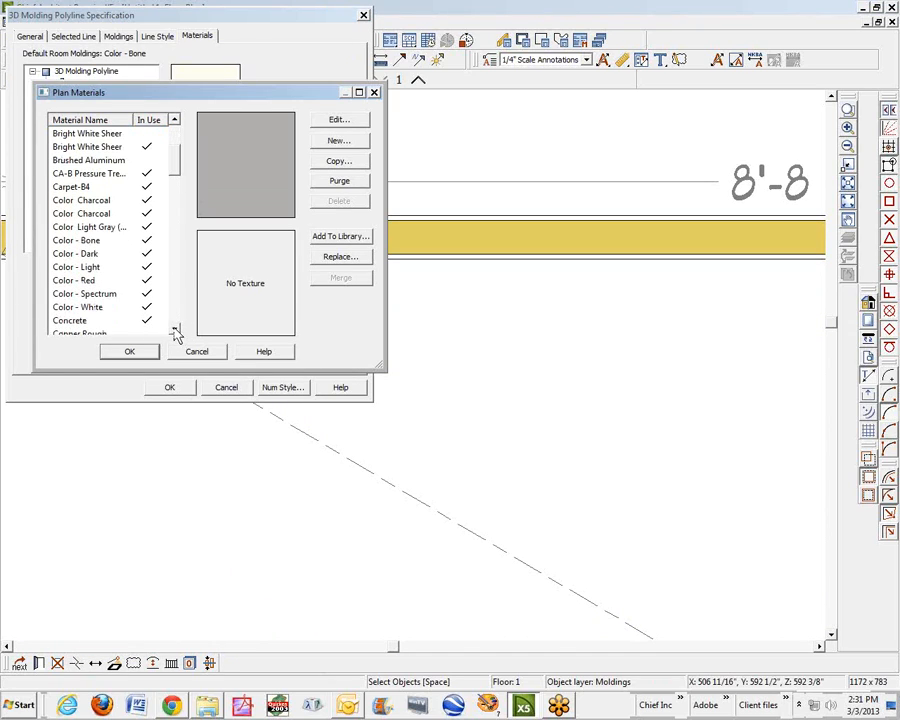
left_click(100, 294)
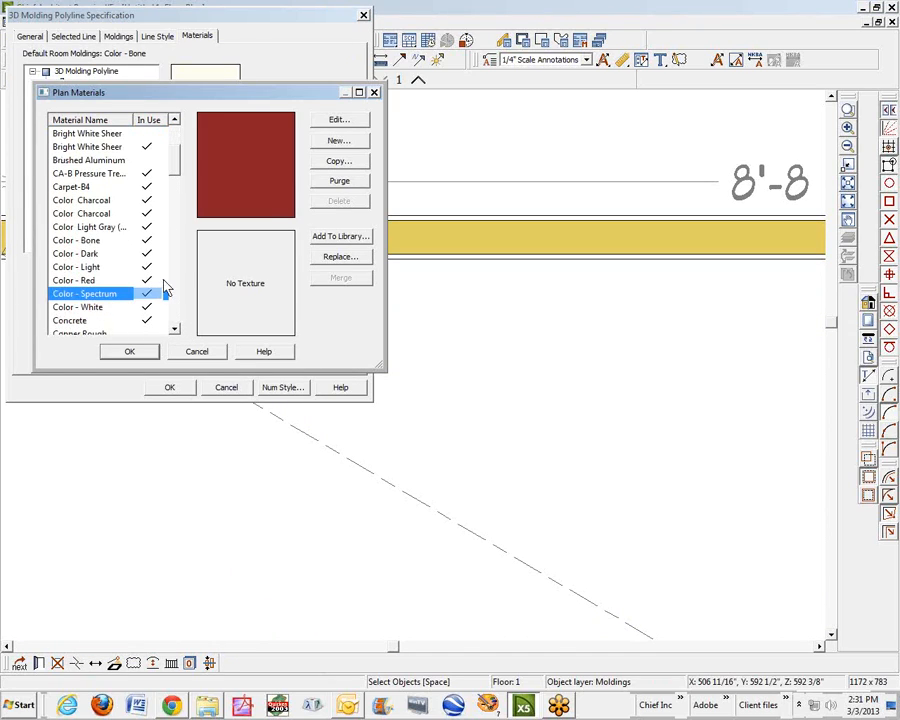
left_click(130, 352)
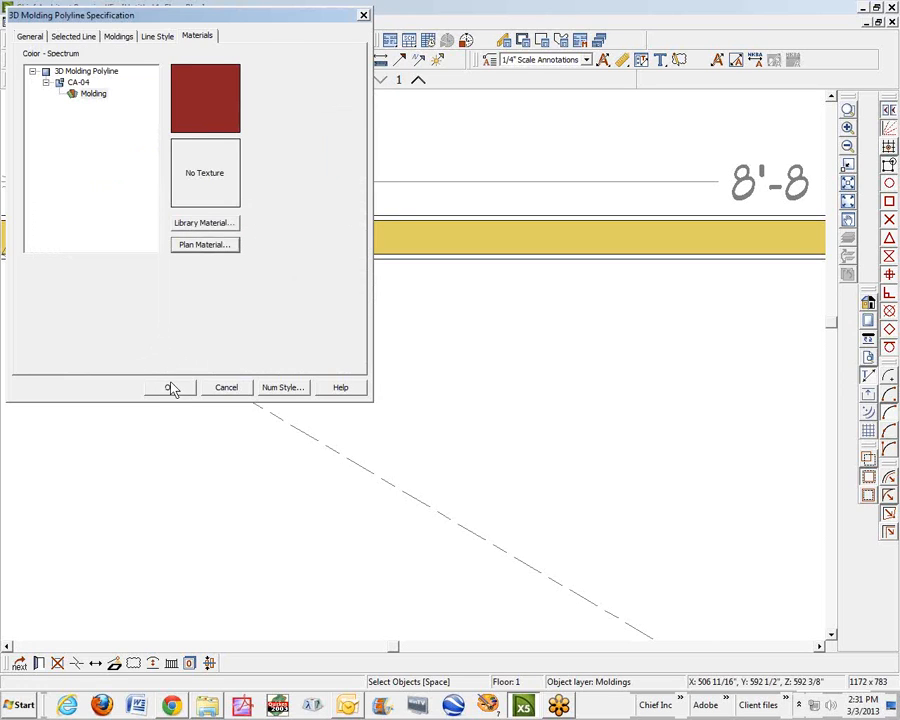
left_click(171, 385)
Examine the recolored casing around the white door from a more frontal angle in the perspective overview.
key("ctrl+Tab")
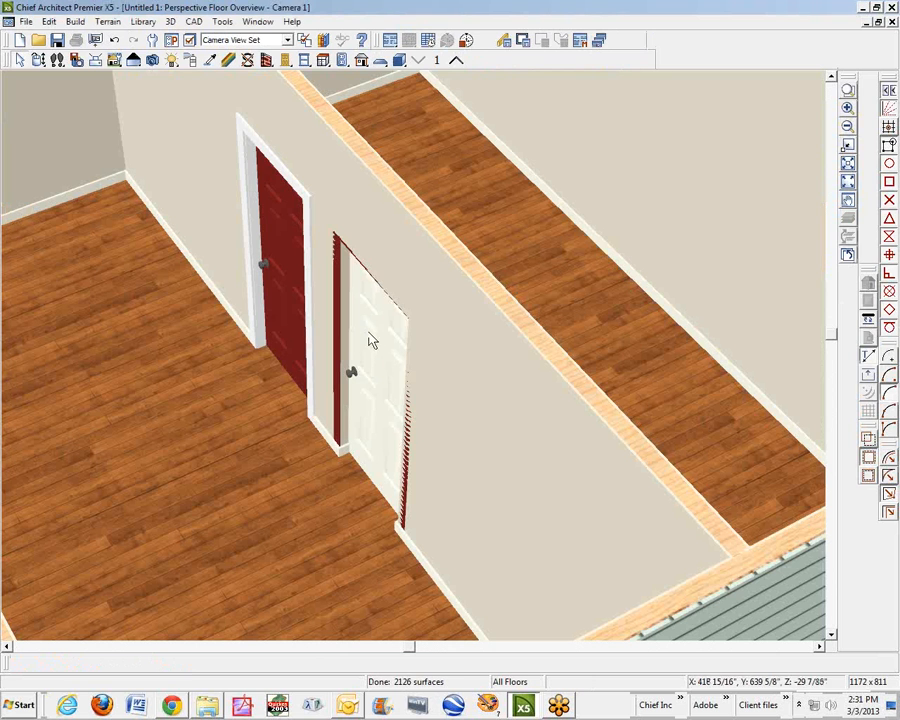
left_click(44, 63)
left_click_drag(270, 245, 381, 305)
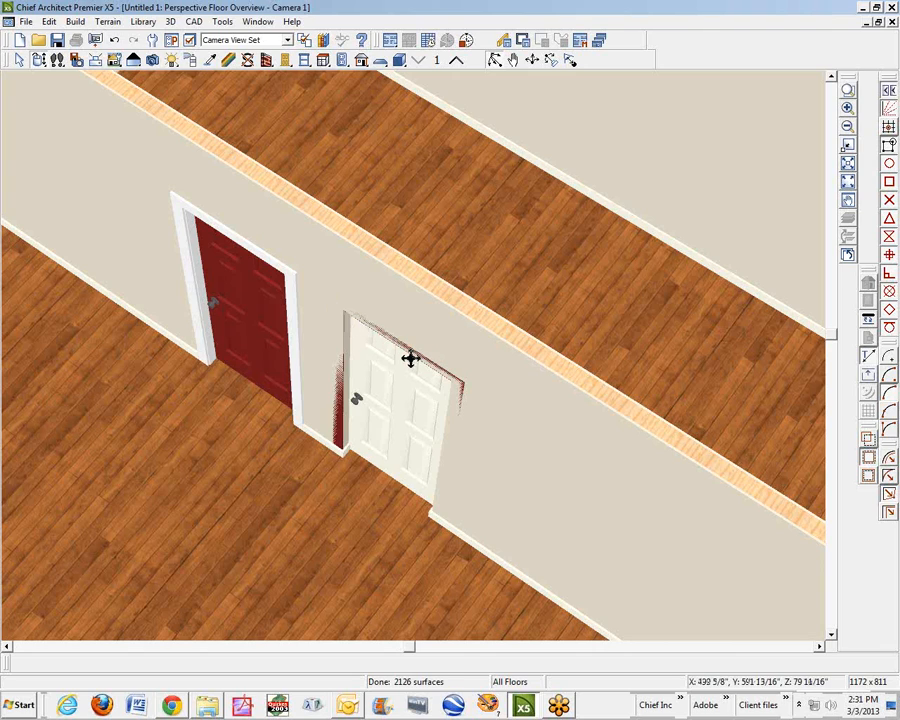
Select the white door's 3D molding polyline in the floor plan and realign its edge across the opening with the partition wall face.
key("ctrl+Tab")
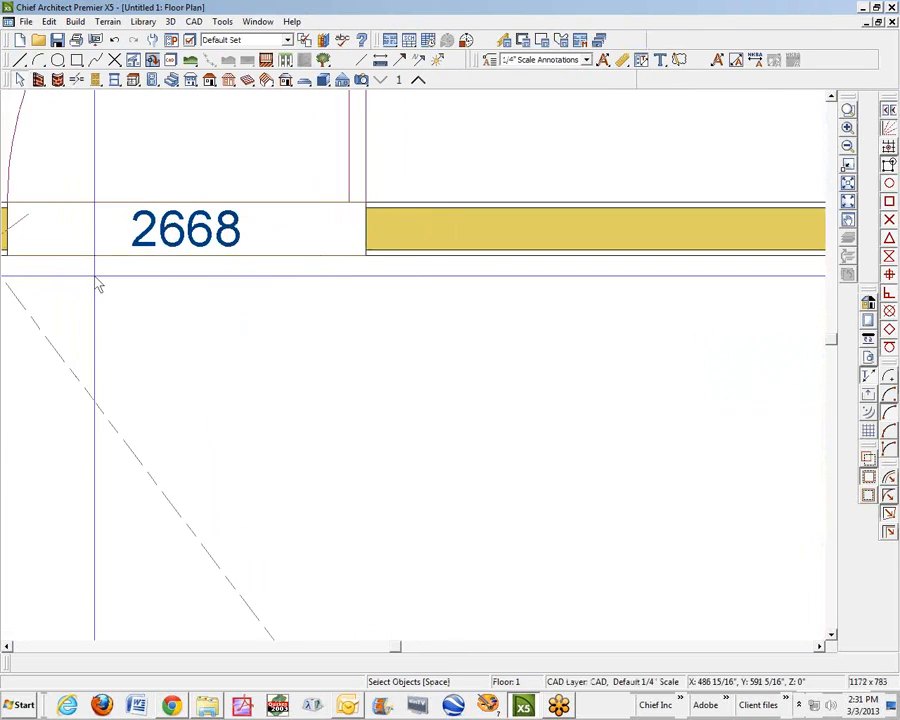
scroll(110, 285, "up", 2)
scroll(516, 286, "up", 3)
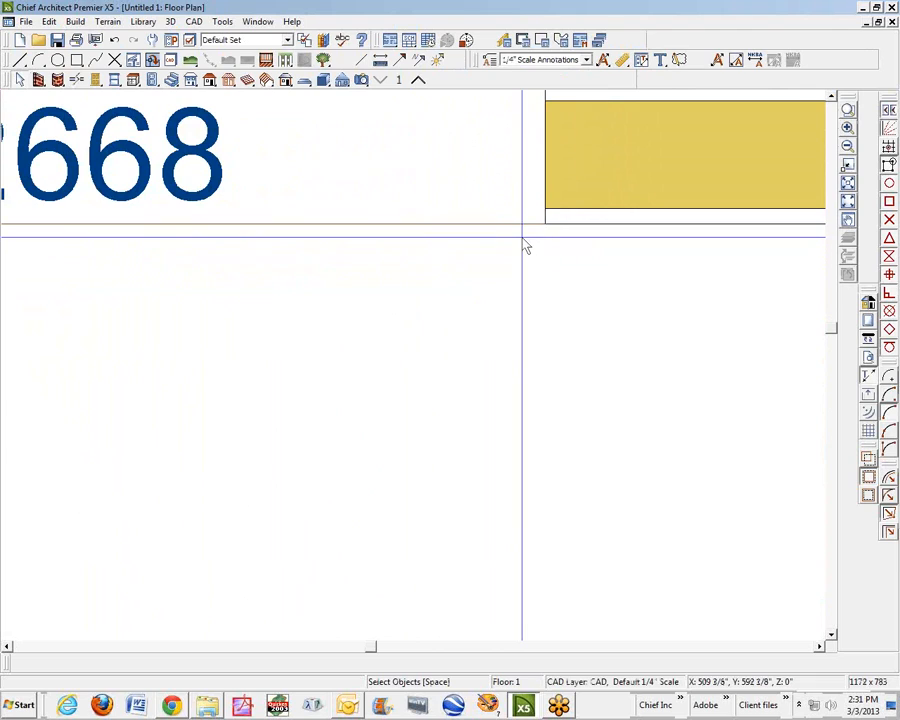
left_click(538, 234)
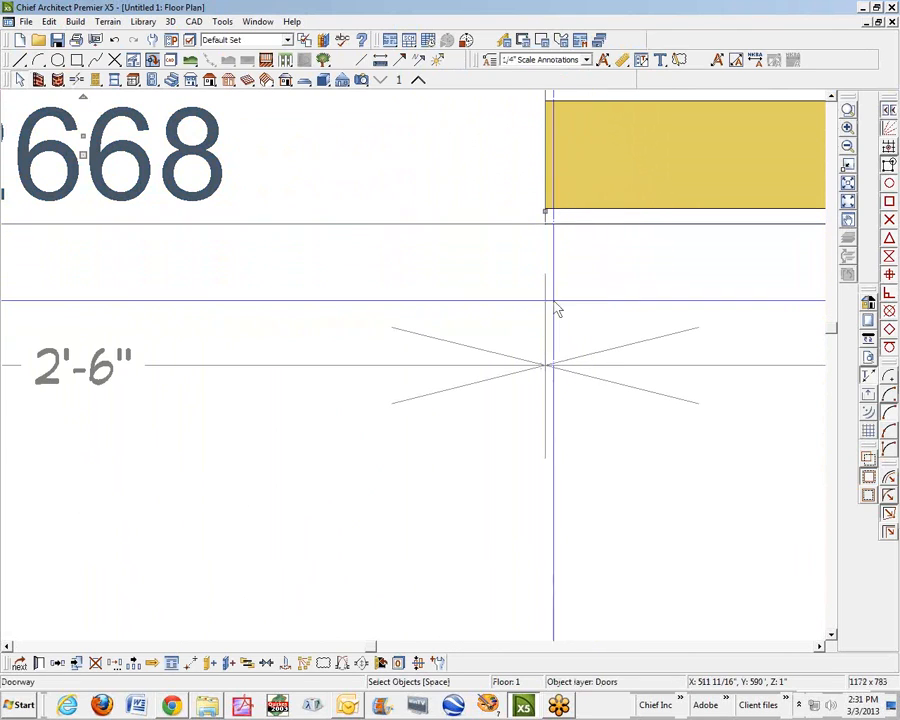
key("Tab")
key("Tab")
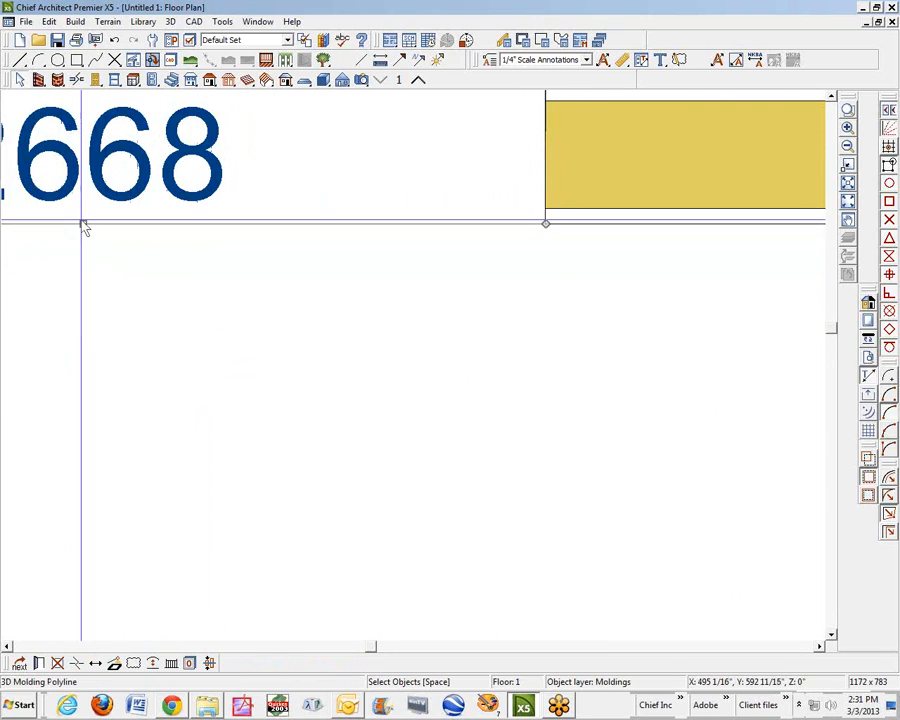
scroll(84, 224, "up", 3)
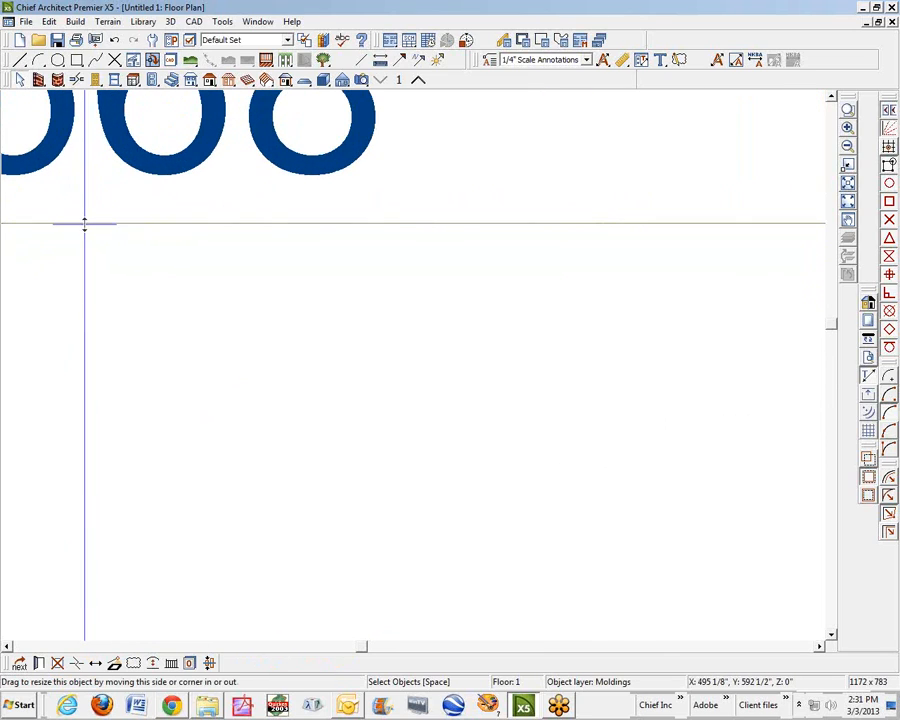
scroll(462, 320, "down", 2)
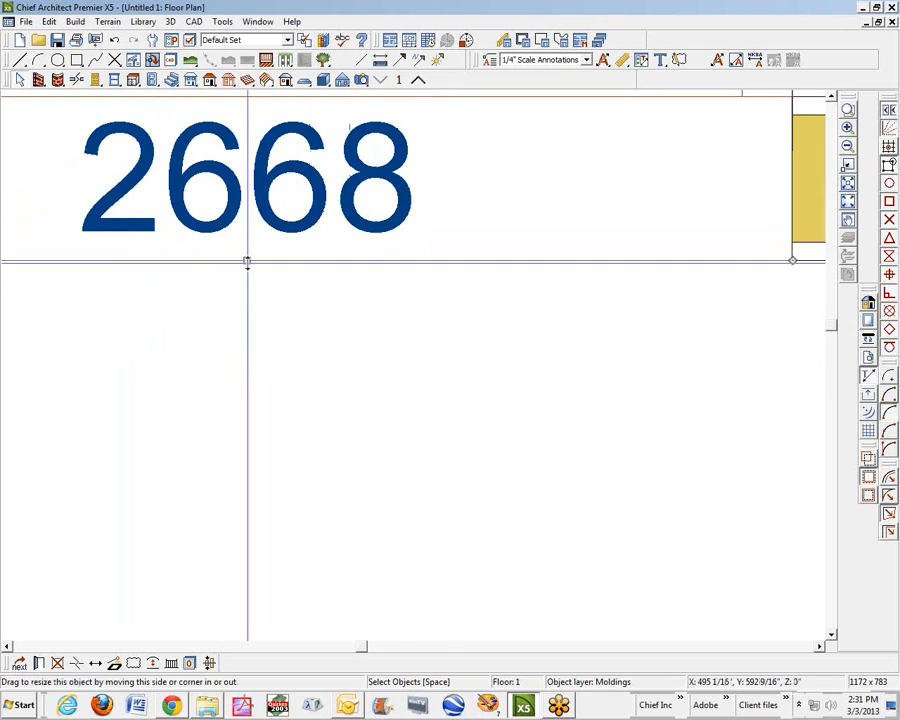
left_click_drag(247, 261, 285, 341)
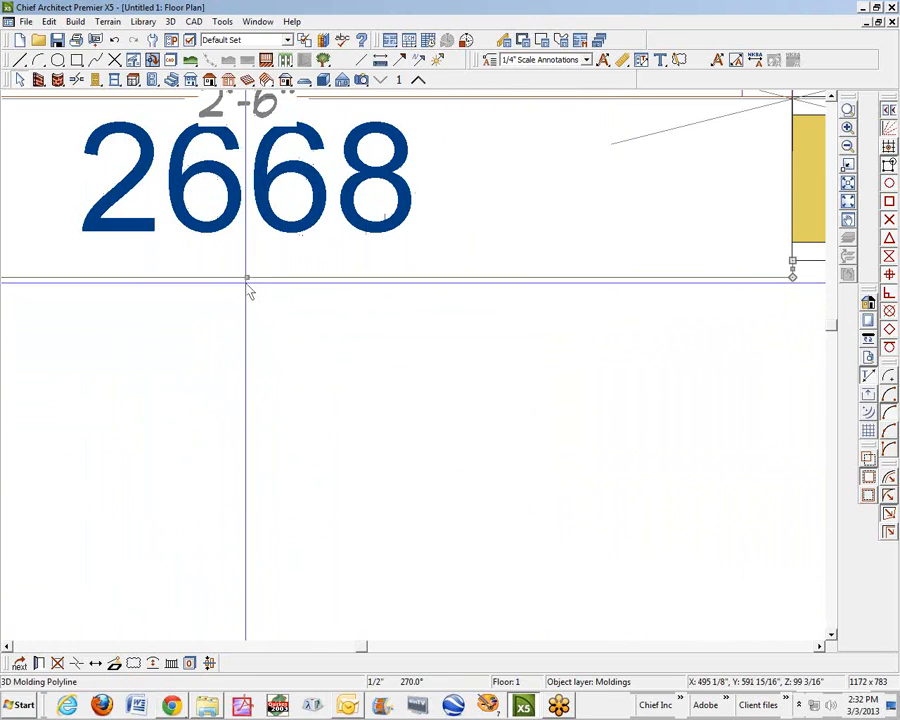
left_click_drag(247, 277, 627, 260)
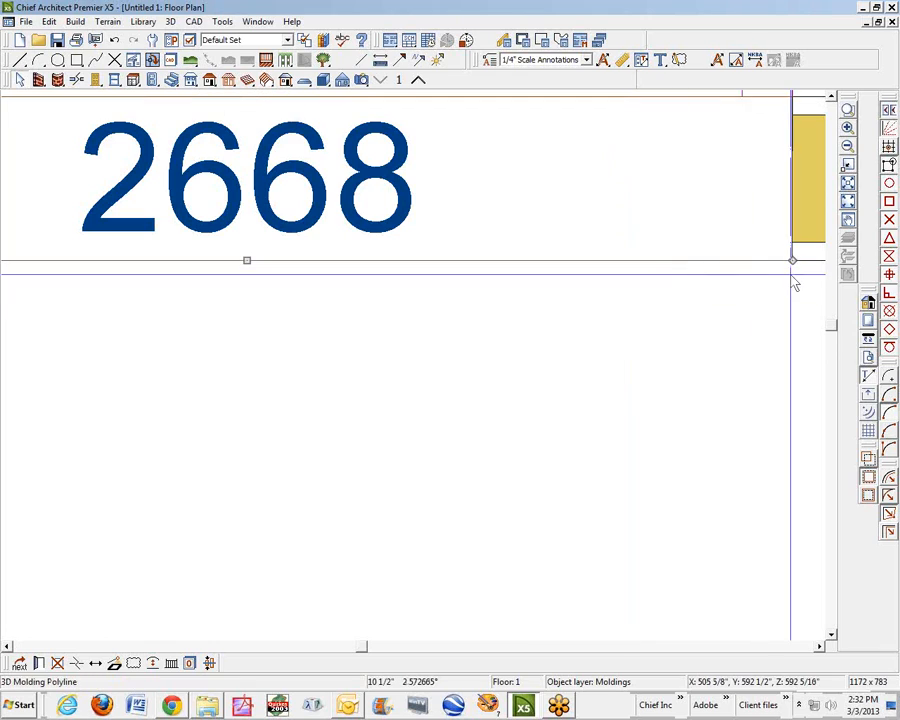
Bring the molding polyline's hinge-side corner exactly onto the wall corner at the door opening.
left_click(853, 113)
left_click_drag(755, 229, 819, 322)
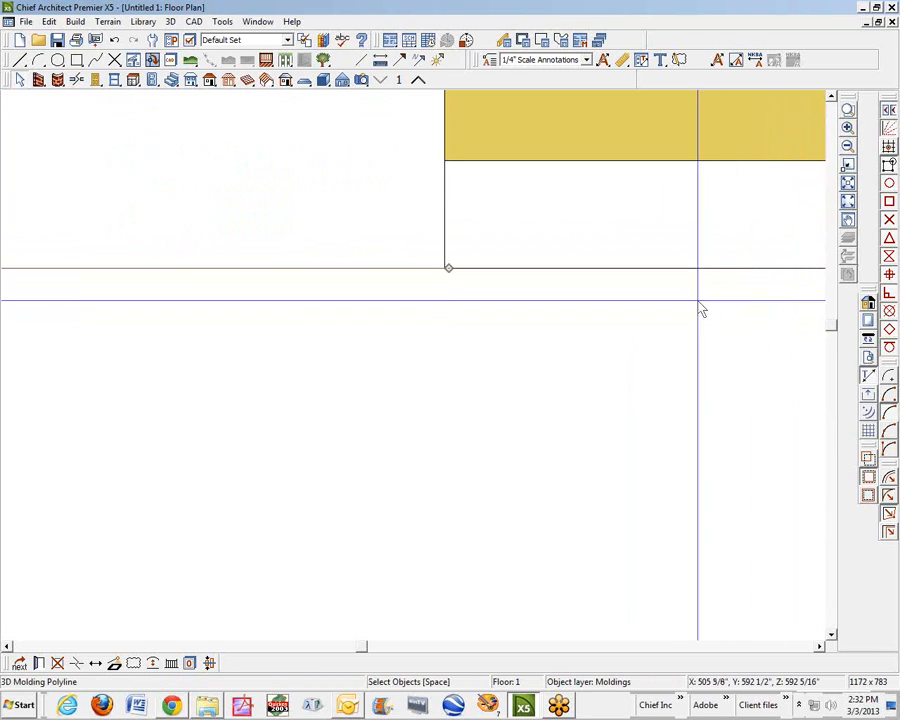
scroll(426, 274, "up", 3)
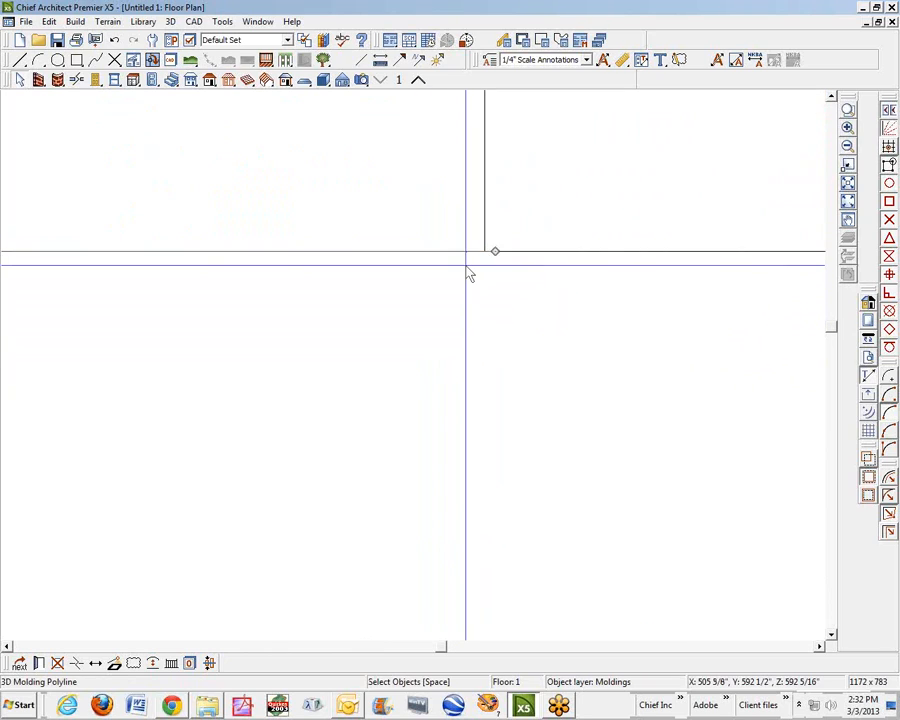
scroll(468, 274, "up", 2)
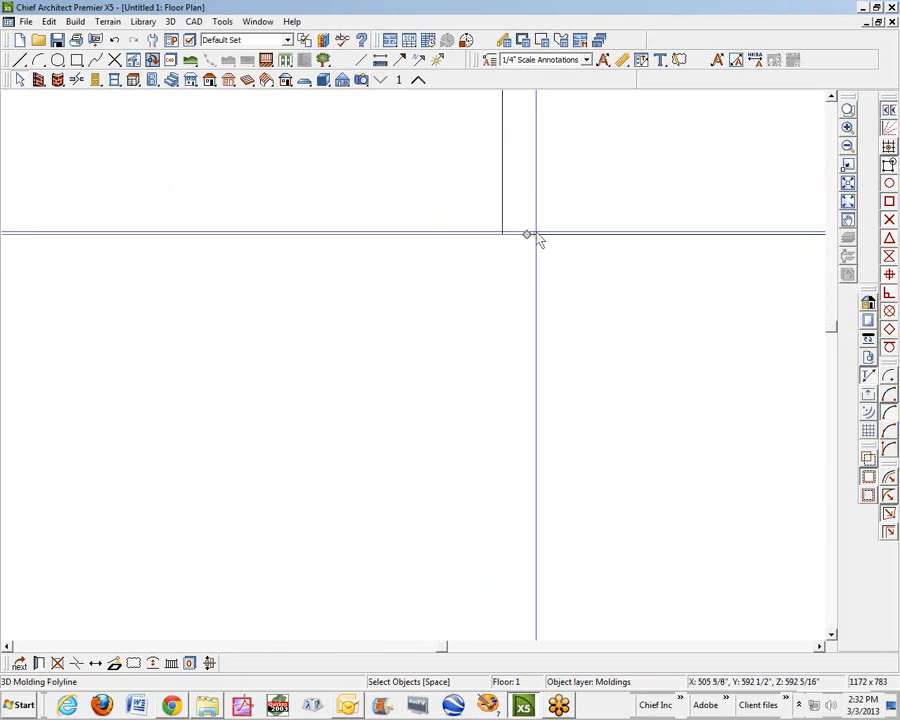
left_click_drag(527, 234, 503, 235)
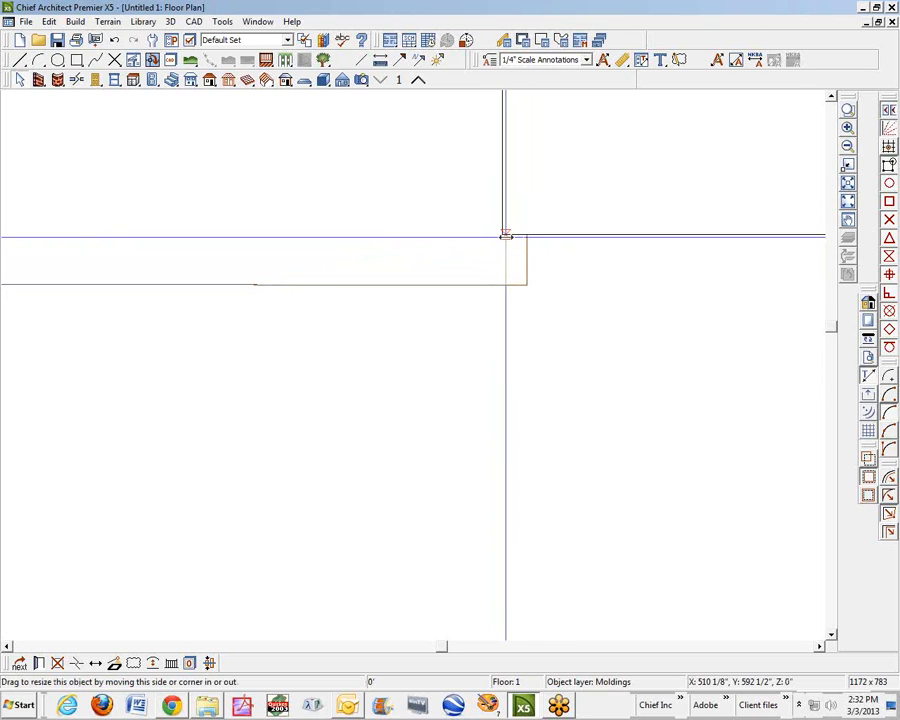
mouse_move(506, 235)
left_mouse_down()
mouse_move(497, 240)
mouse_move(500, 230)
left_mouse_up()
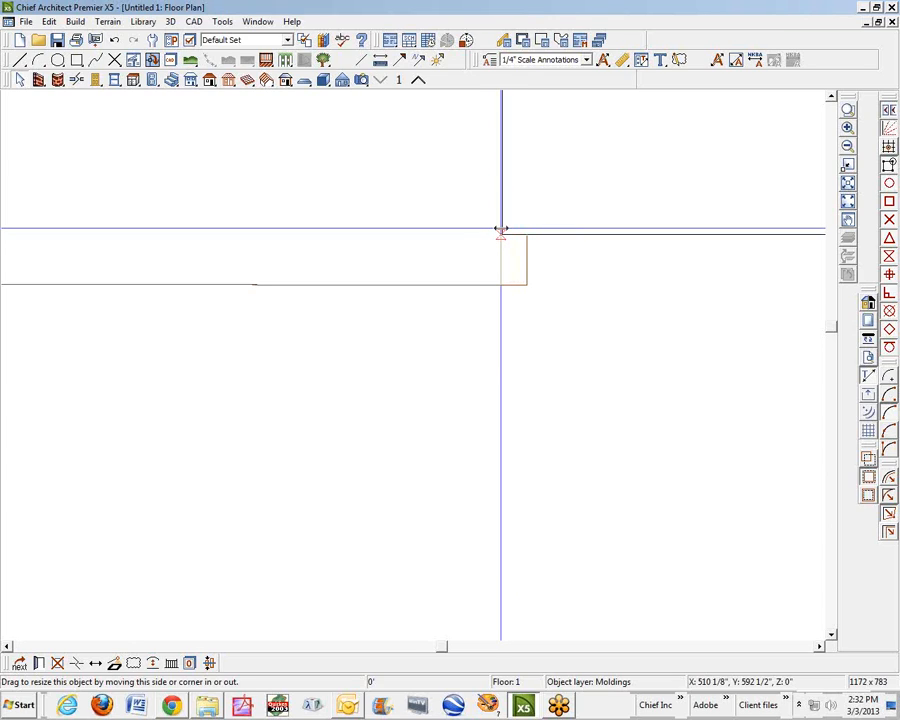
mouse_move(502, 233)
left_mouse_down()
mouse_move(414, 309)
mouse_move(253, 283)
mouse_move(418, 264)
mouse_move(504, 237)
left_mouse_up()
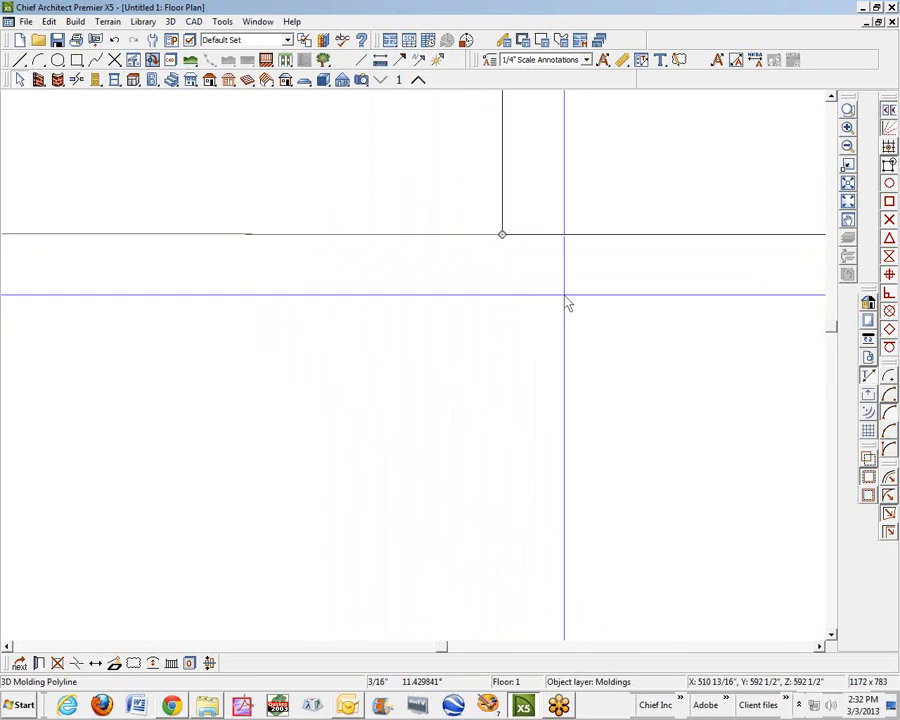
Bring the molding polyline's latch-side corner down onto the wall face at the opposite corner of the door opening.
scroll(461, 385, "down", 2)
scroll(461, 390, "down", 1)
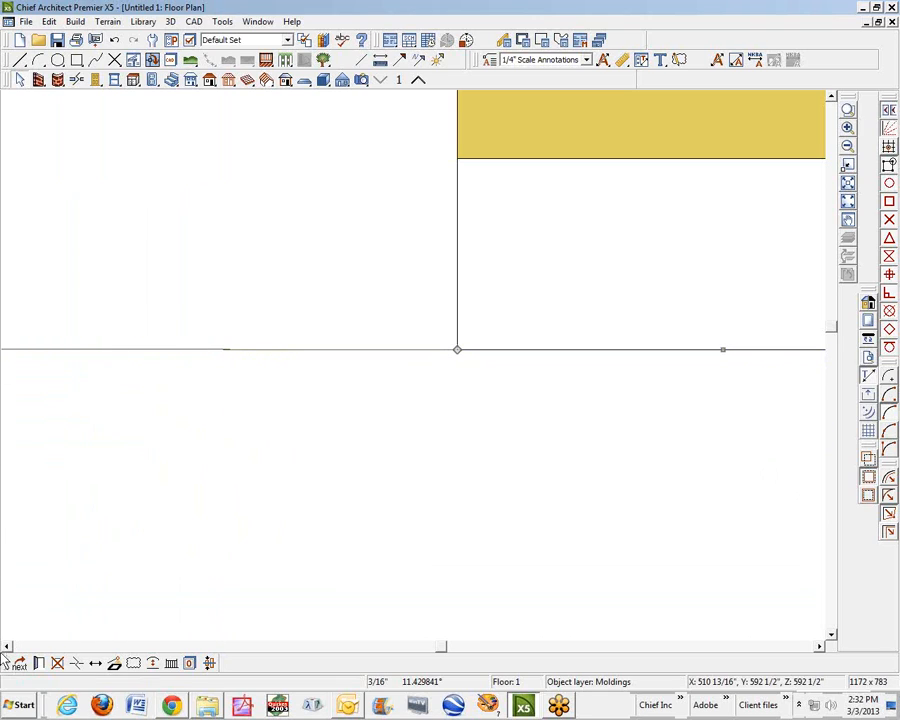
left_click(8, 647)
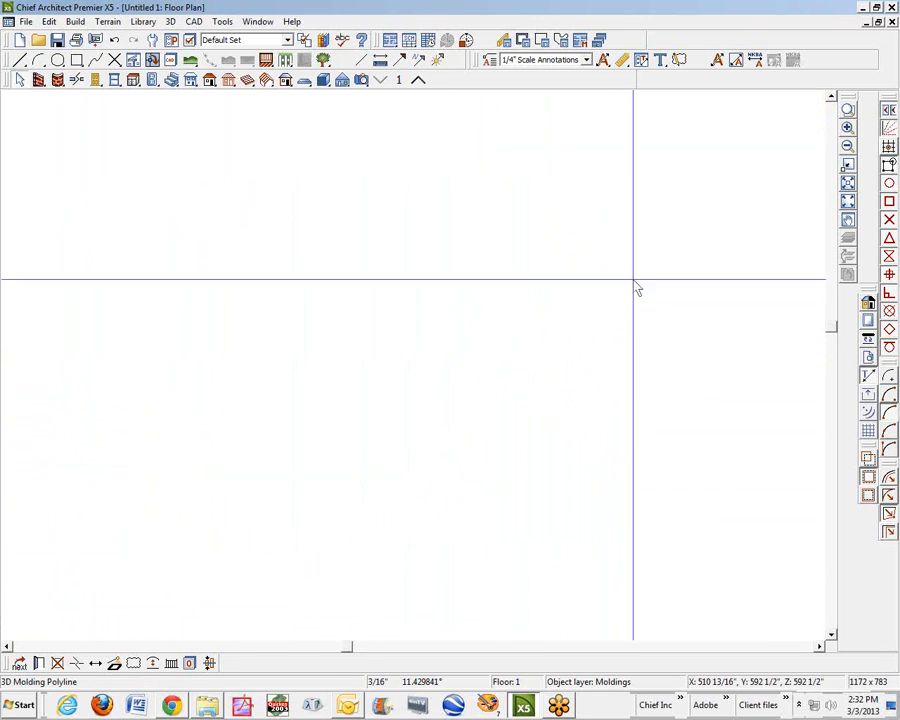
left_click(853, 147)
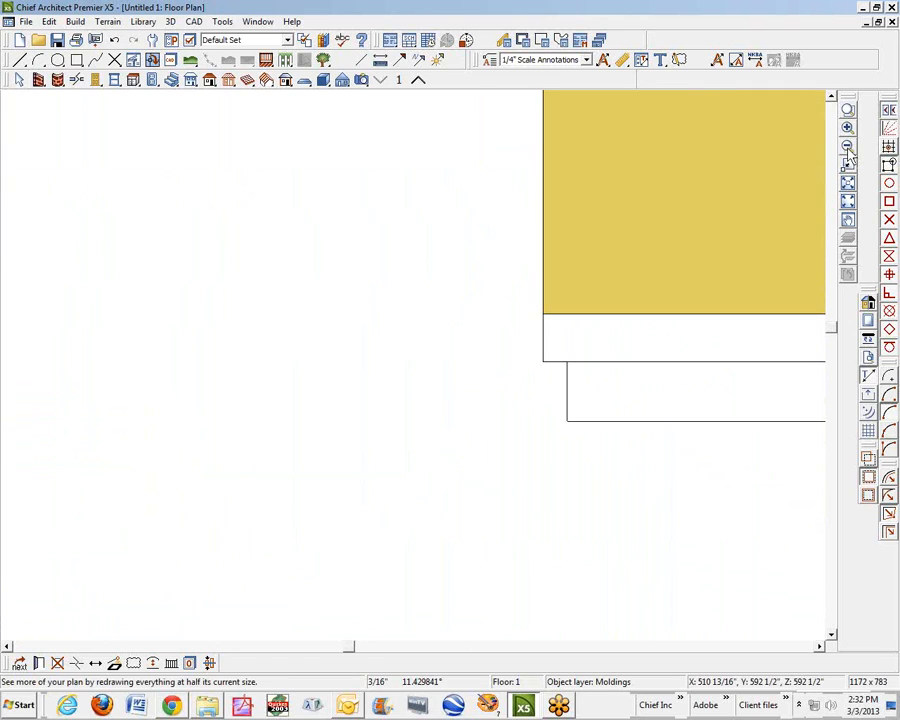
left_click(848, 149)
left_click(848, 149)
left_click(848, 149)
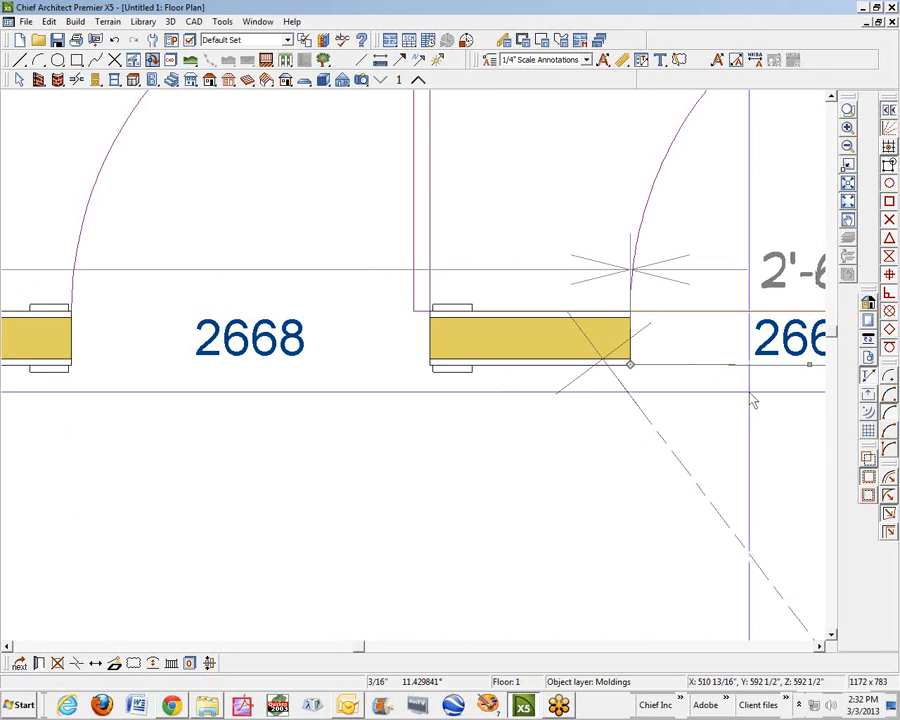
left_click(849, 111)
left_click_drag(603, 331, 699, 418)
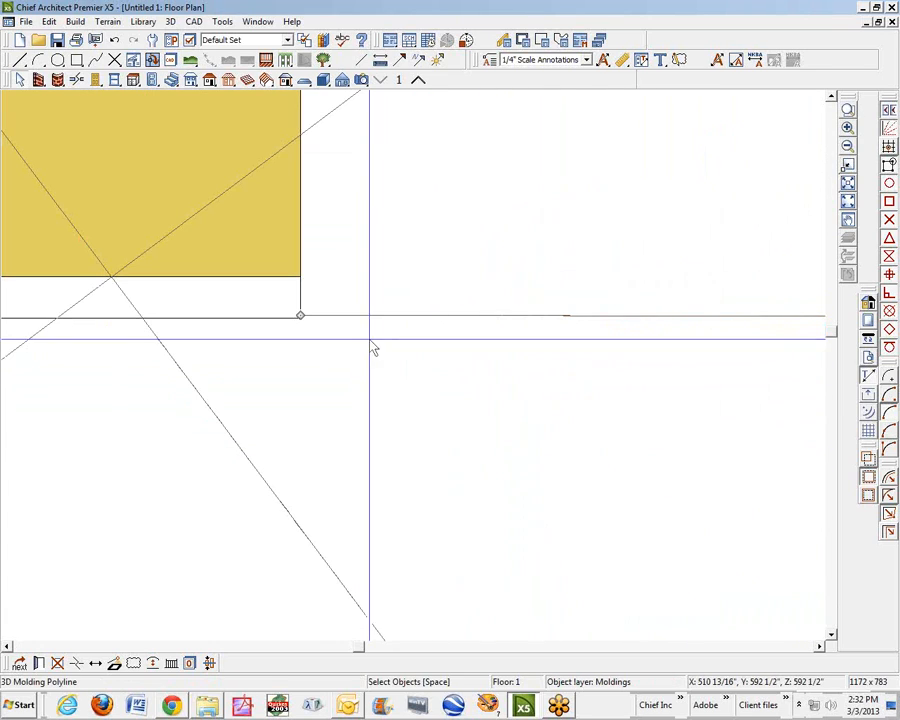
scroll(291, 335, "up", 8)
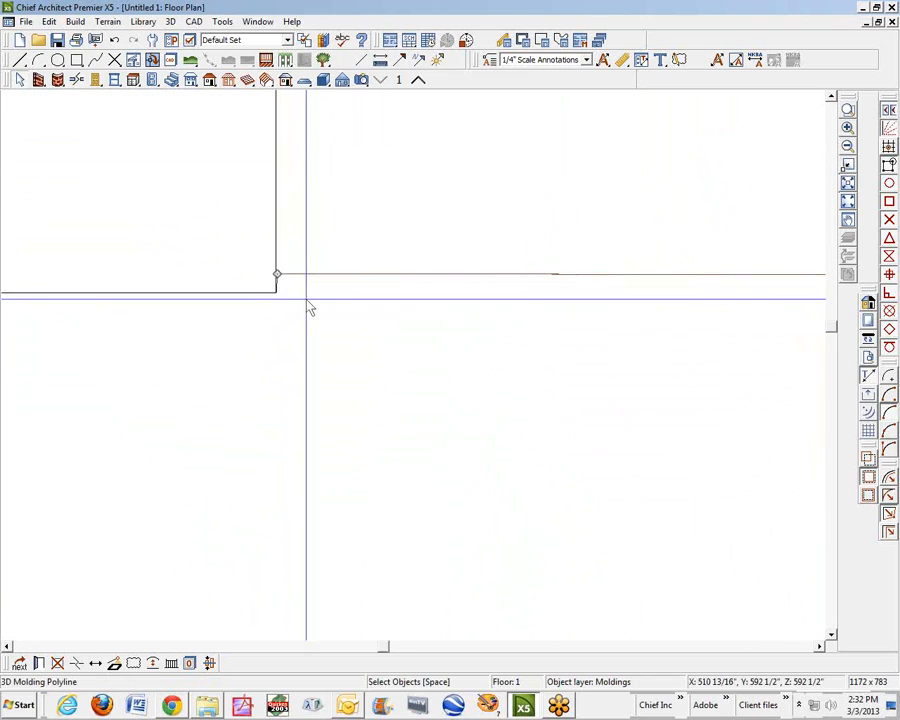
scroll(310, 308, "up", 2)
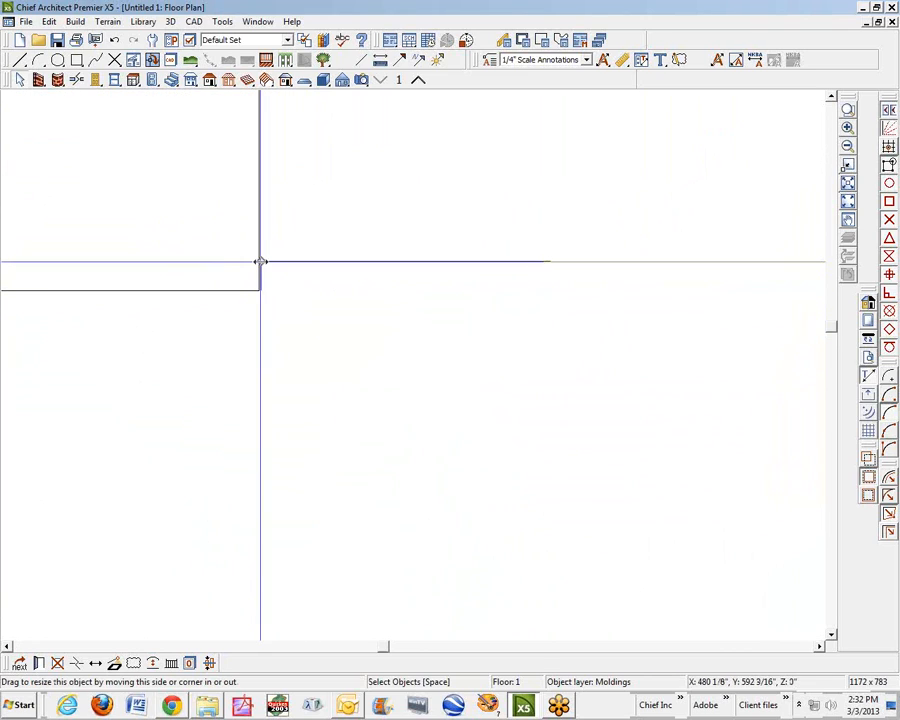
left_click_drag(260, 262, 260, 290)
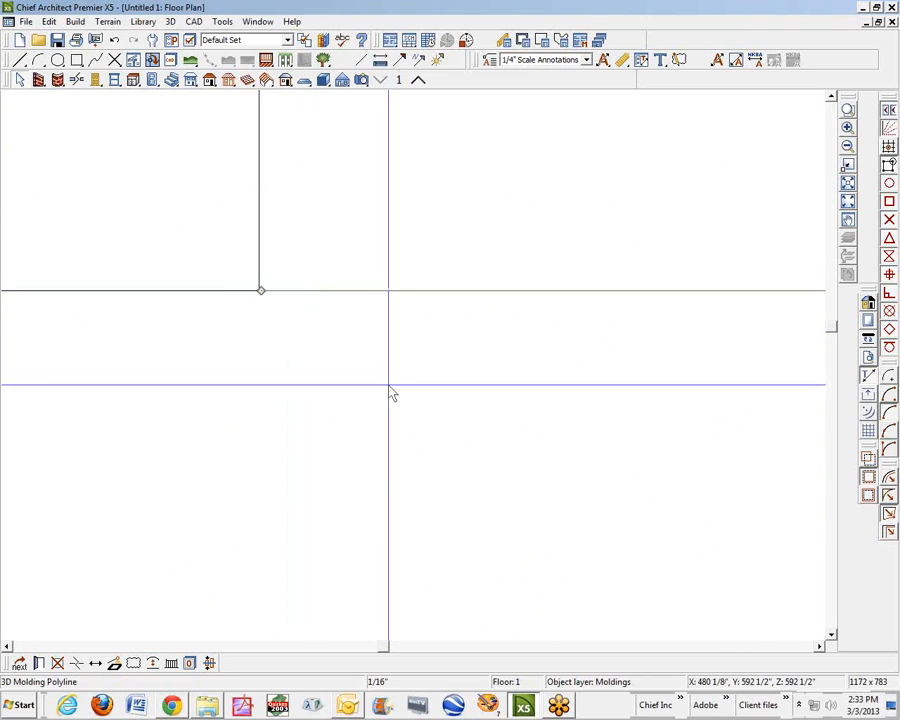
Inspect how the white door's red casing meets the partition wall face in the perspective floor overview.
key("ctrl+Tab")
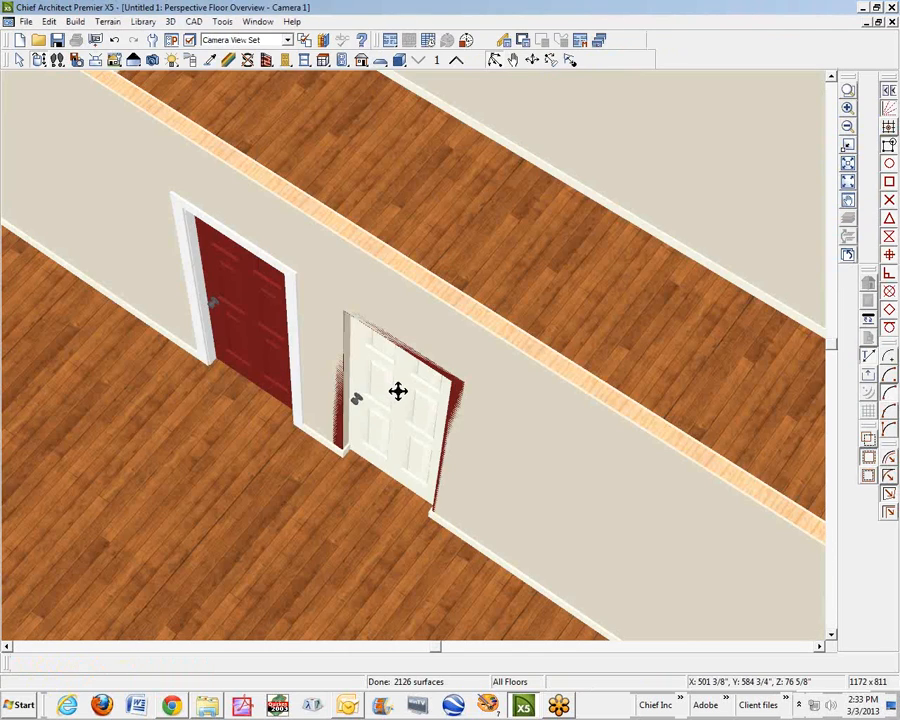
scroll(391, 393, "up", 2)
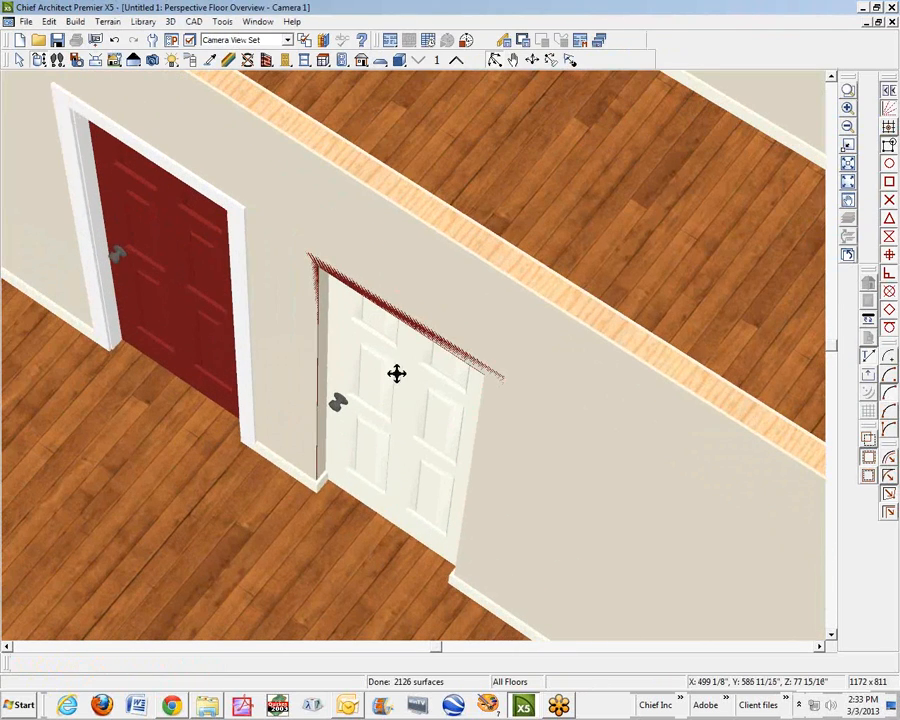
left_click(453, 383)
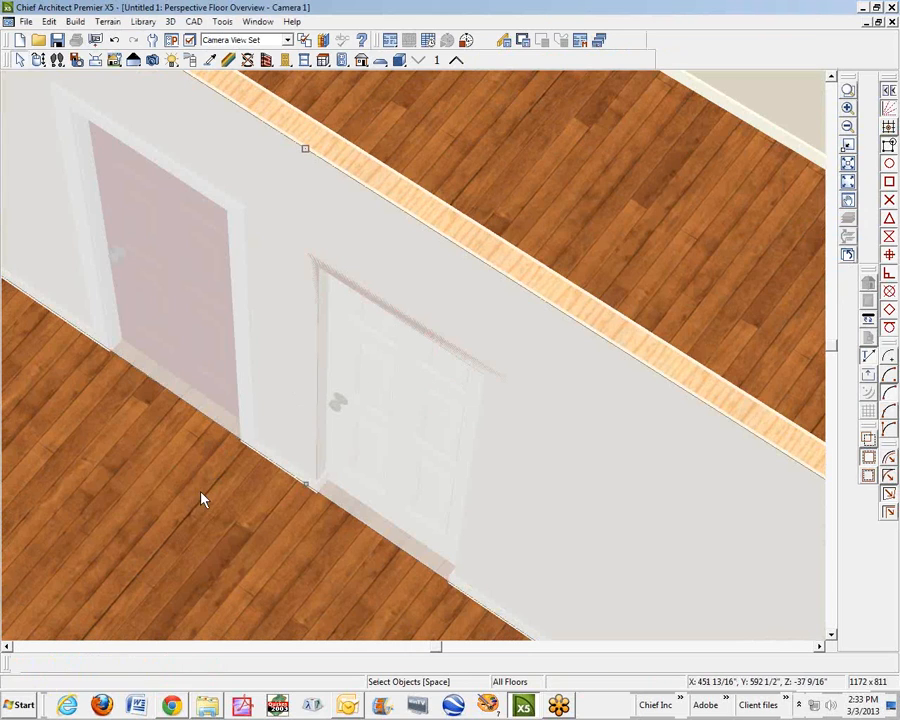
In the floor plan, switch the Inside option of the white door casing polyline's CA-04 molding so the casing projects from the wall face.
key("ctrl+Tab")
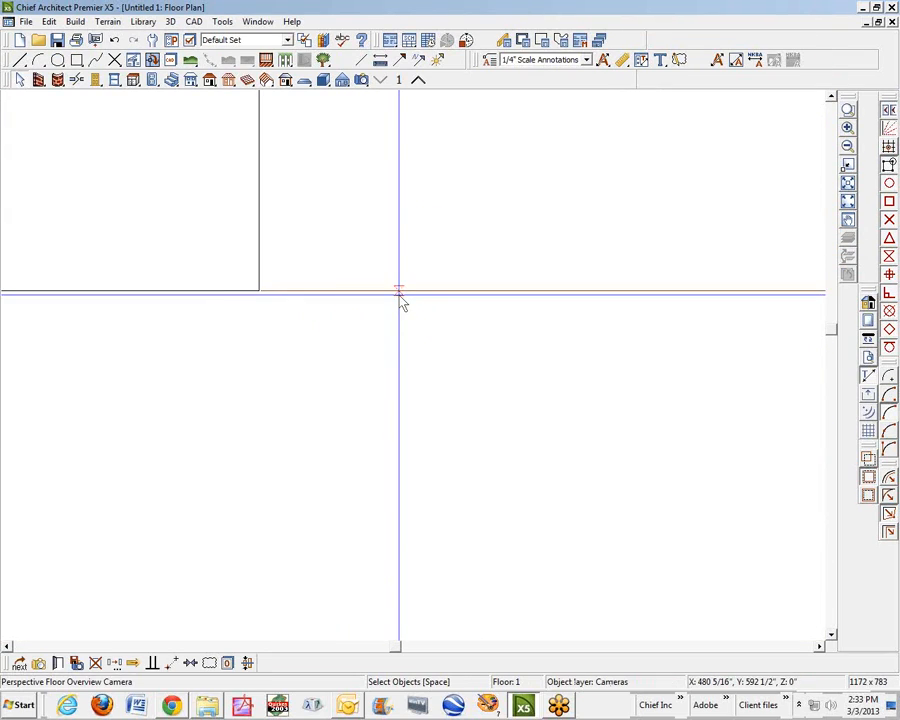
left_click(457, 379)
key("Tab")
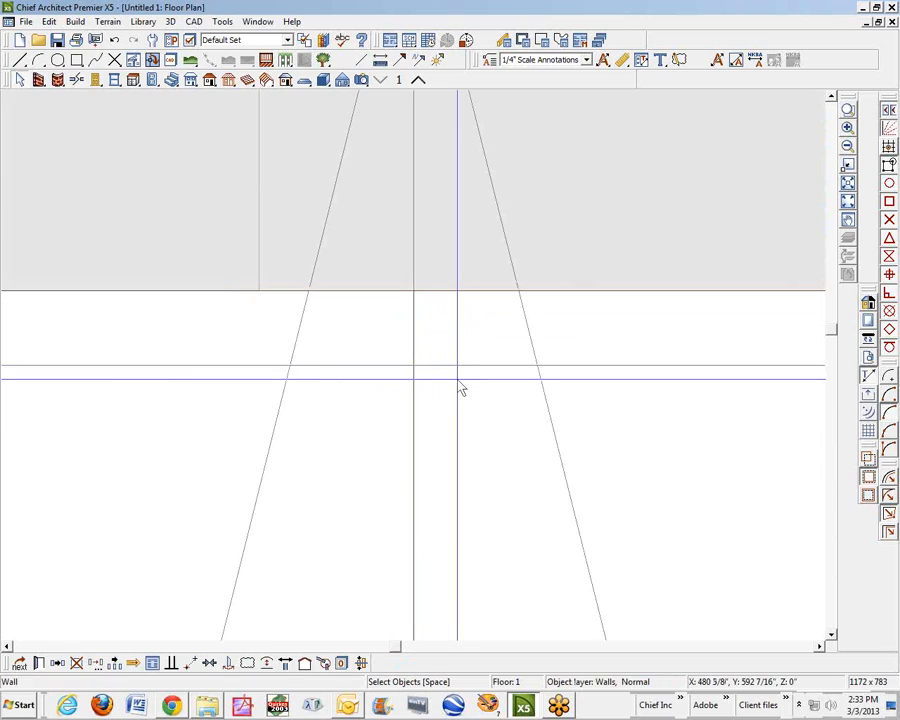
key("Tab")
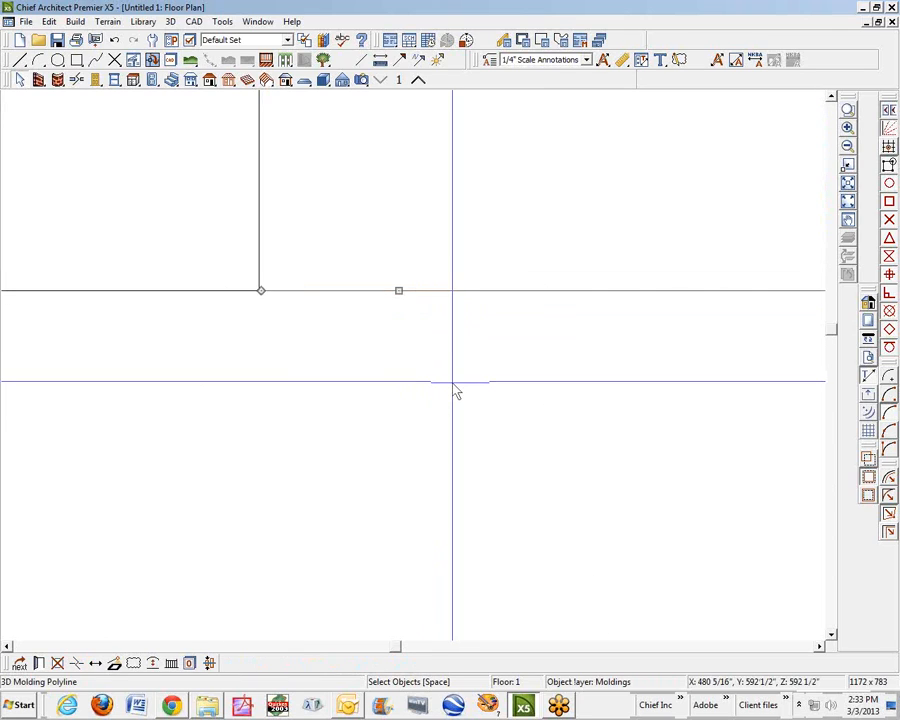
left_click(39, 664)
left_click(118, 36)
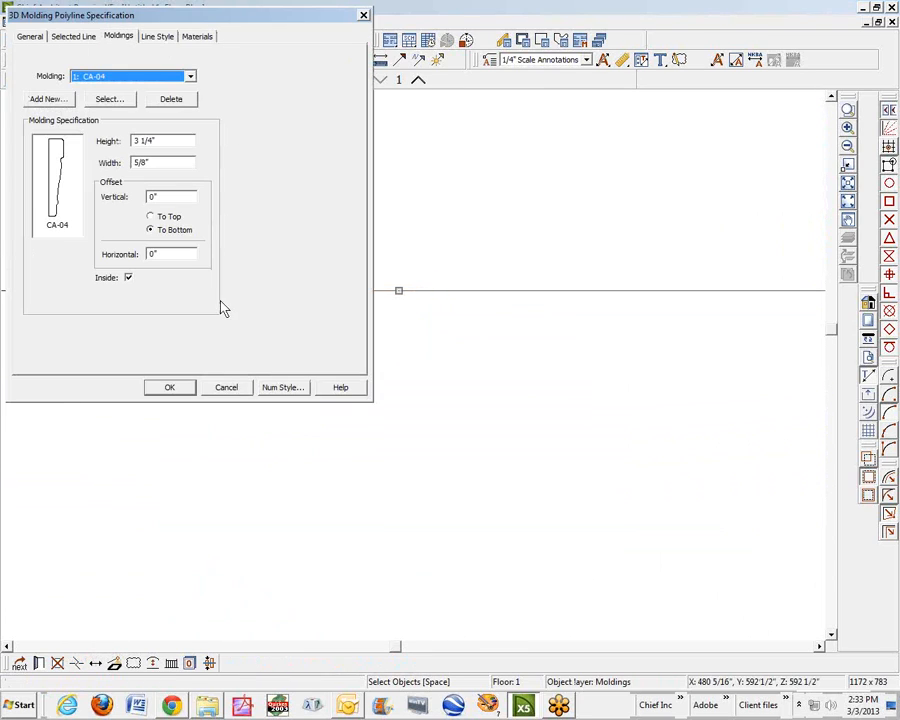
left_click(171, 388)
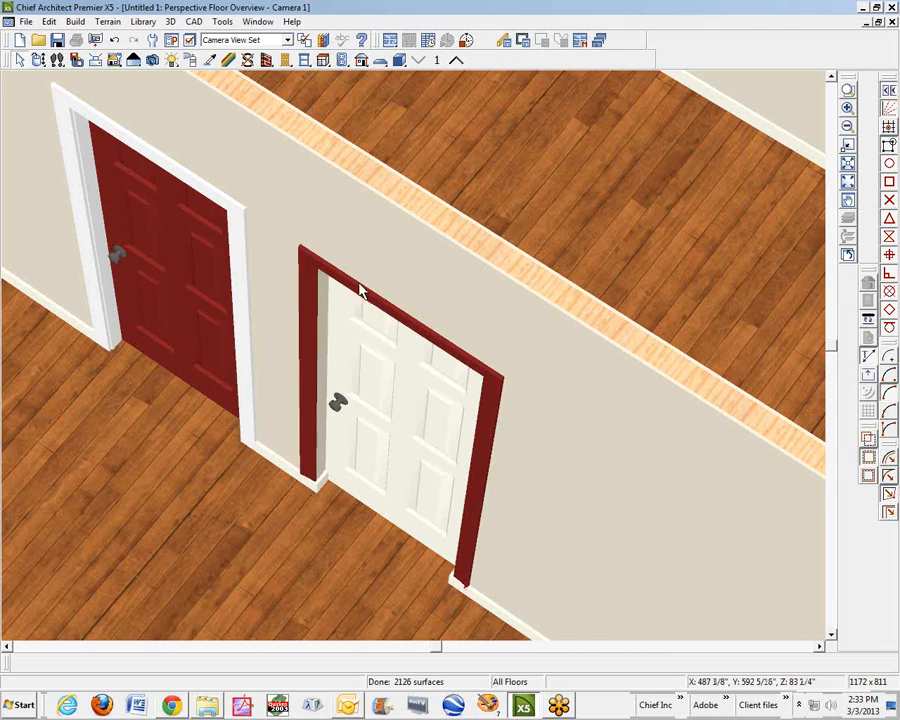
Examine the white door's casing in the perspective overview from several angles, ending with a close, nearly frontal view of both doors.
scroll(384, 298, "down", 2)
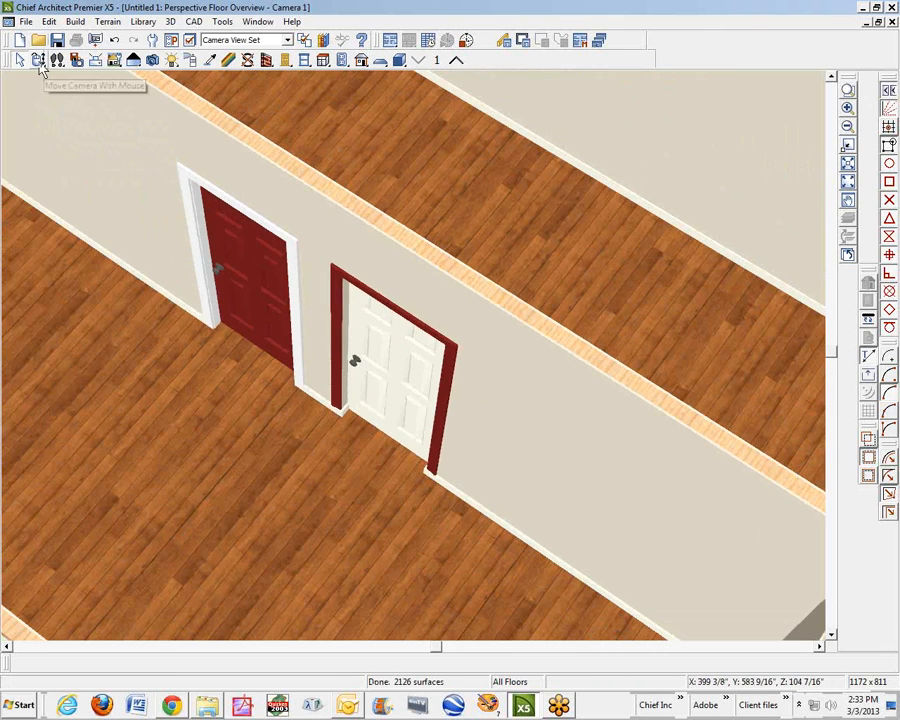
left_click_drag(233, 245, 303, 337)
left_click_drag(124, 303, 301, 296)
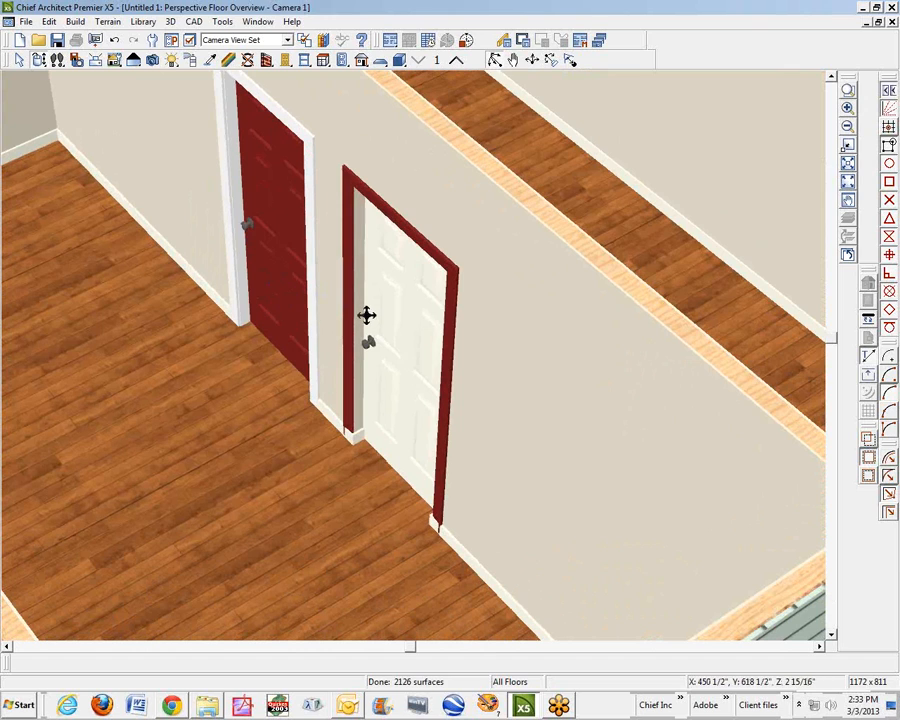
left_click_drag(370, 322, 414, 324)
scroll(409, 317, "up", 2)
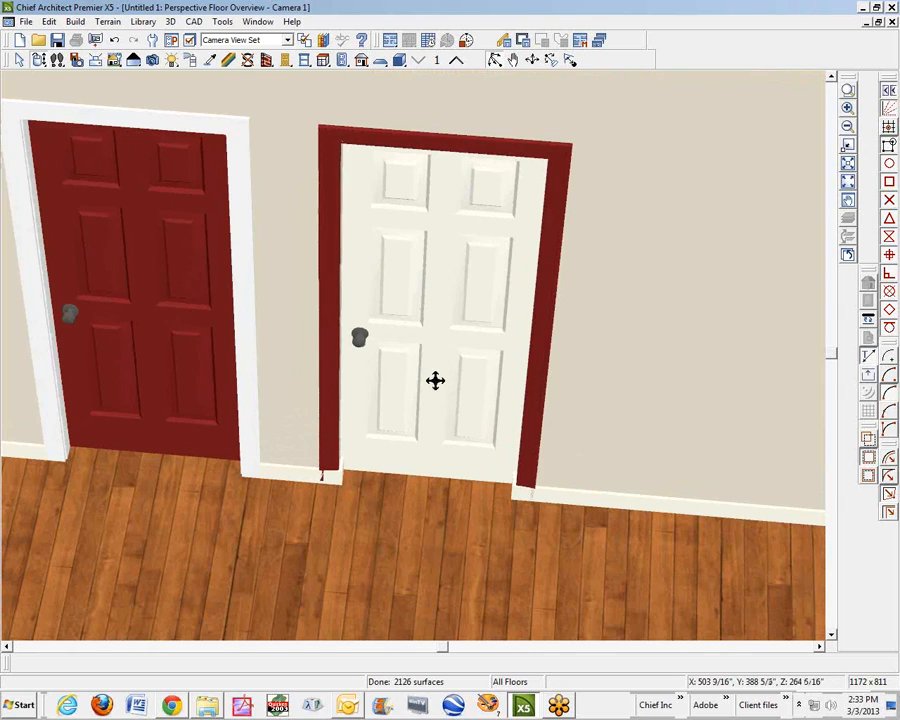
left_click_drag(398, 307, 343, 360)
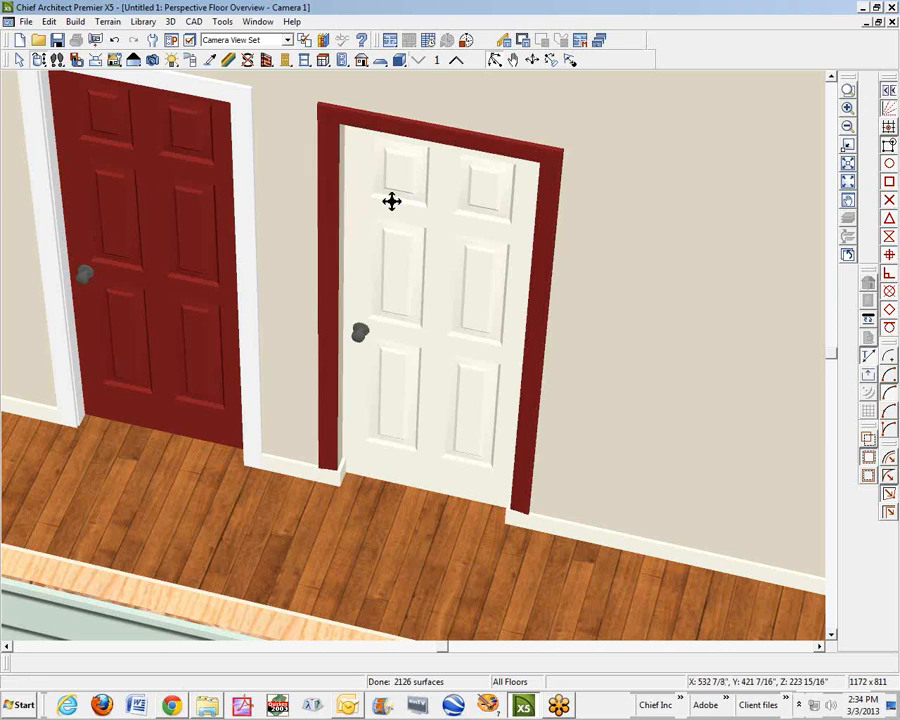
Review the red door's material components in its specification and close it without making changes.
right_click(201, 220)
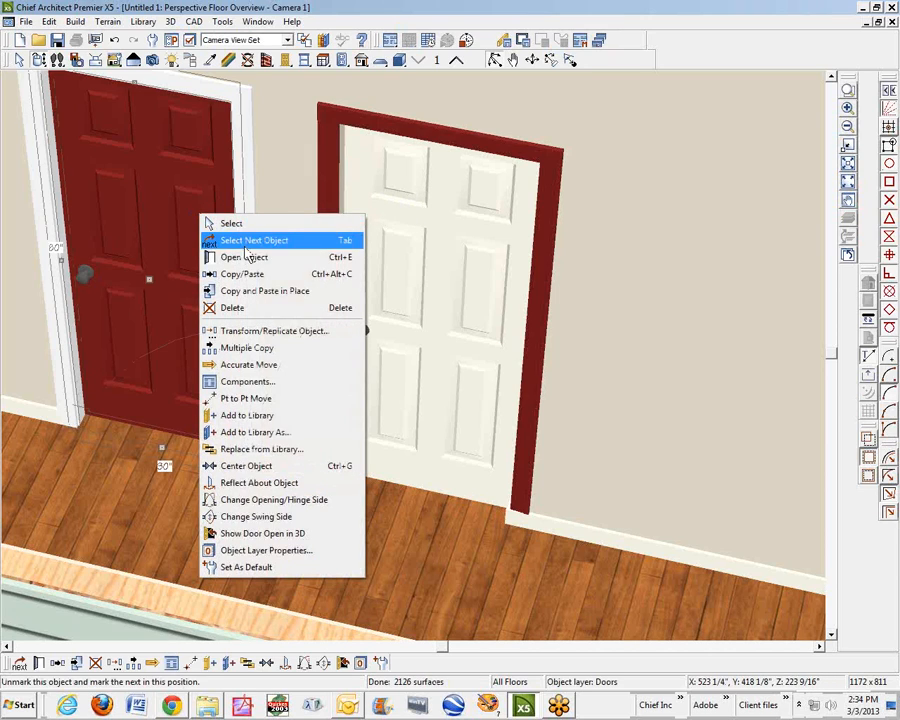
left_click(243, 257)
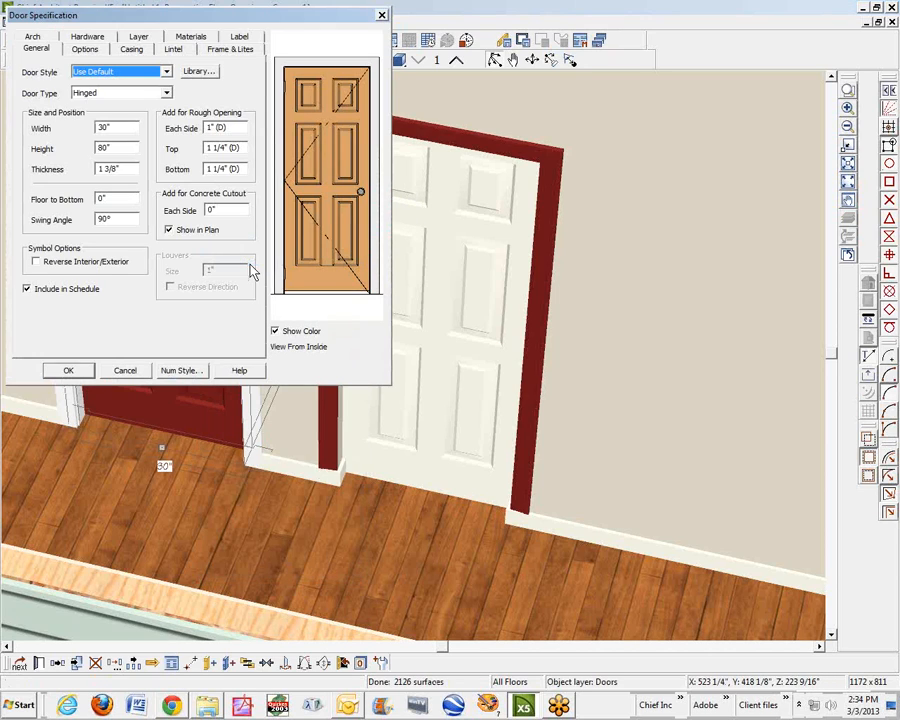
left_click(199, 38)
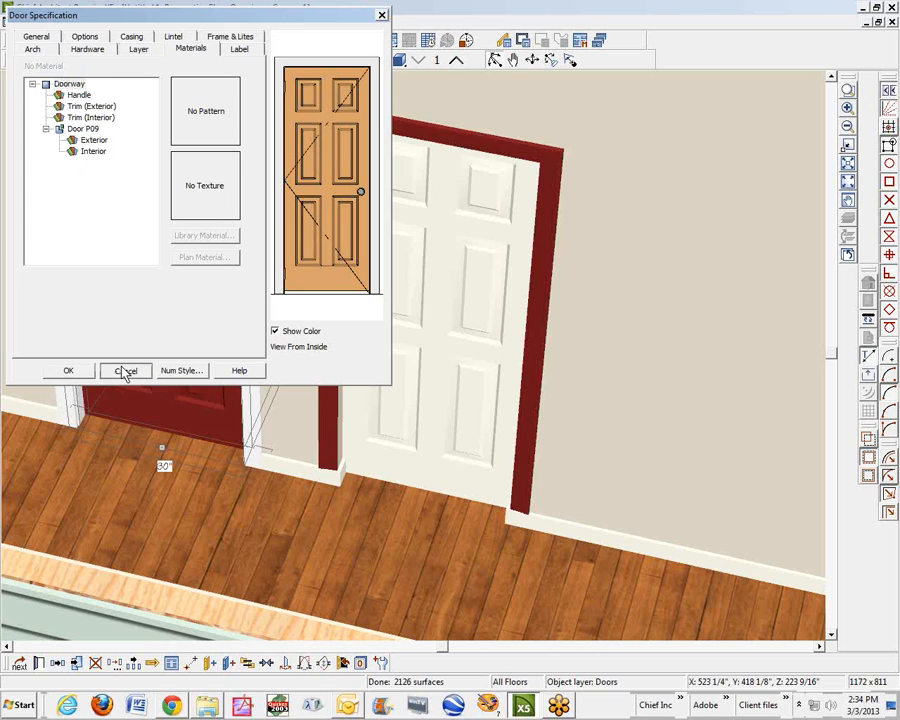
left_click(124, 371)
key("Escape")
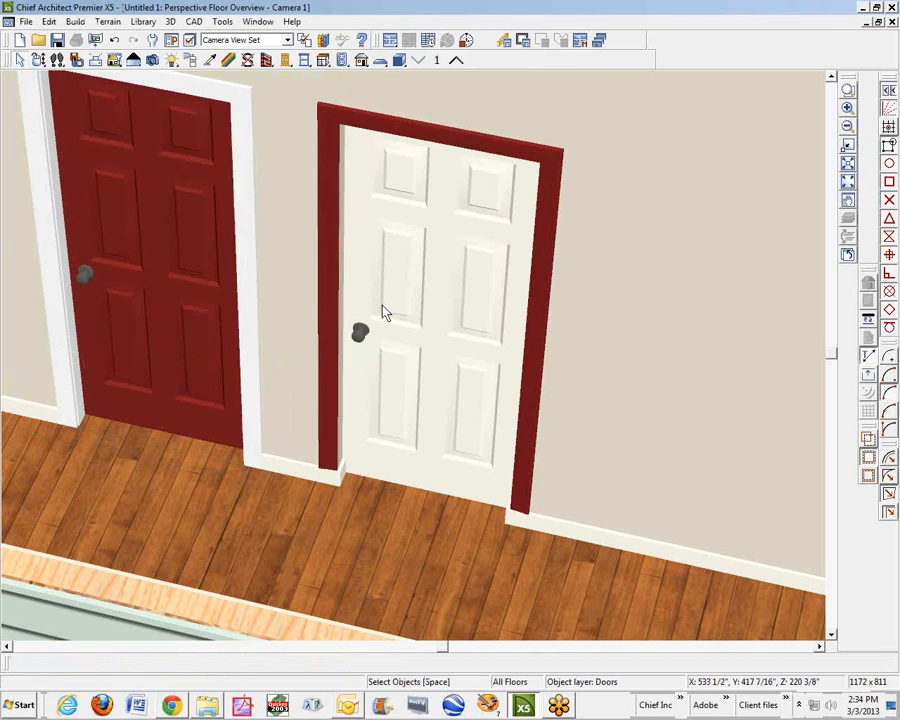